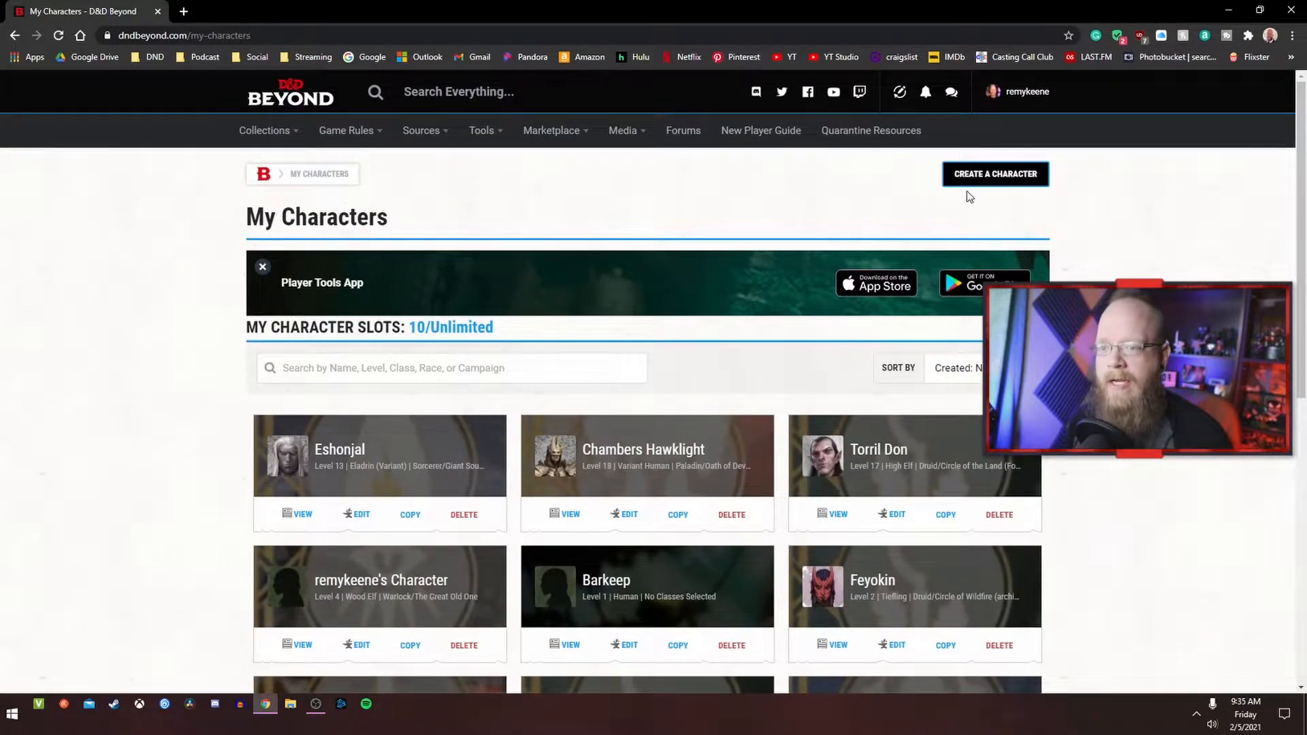
Step: Start creating a new character using the Standard step-by-step creation method
left_click(987, 175)
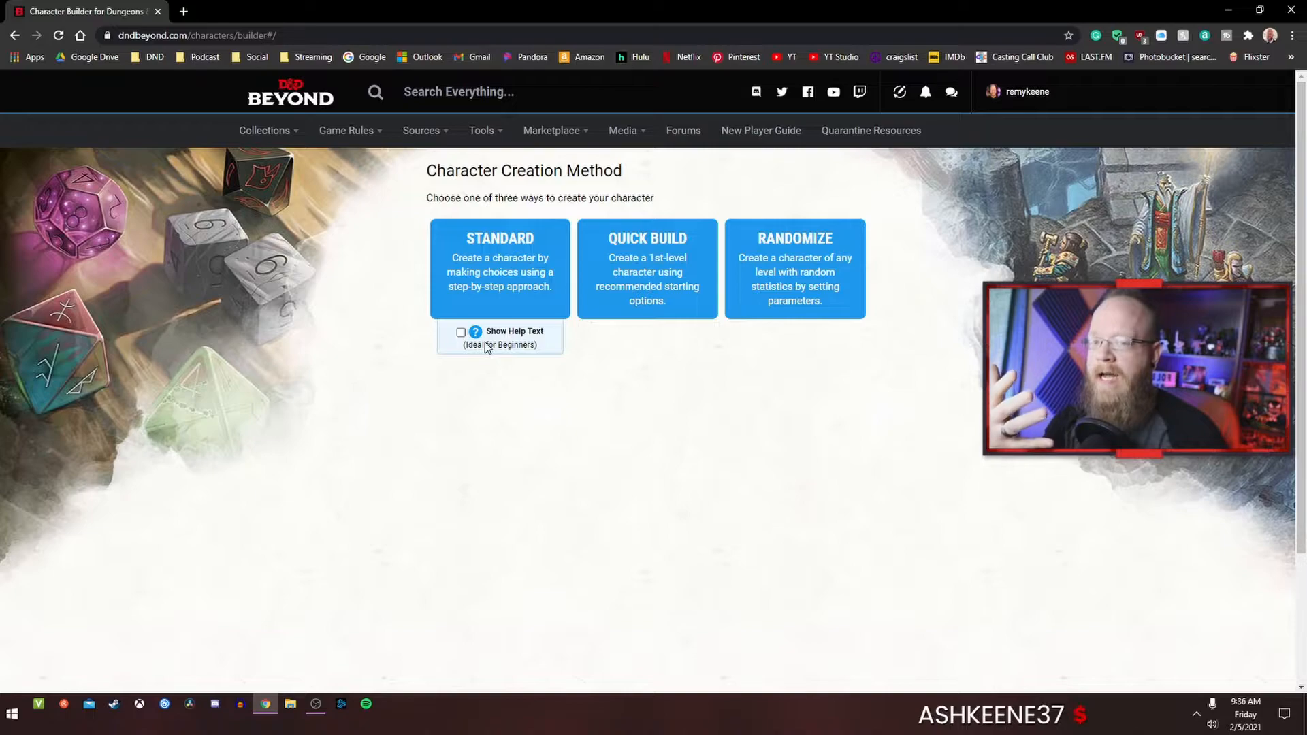
left_click(514, 270)
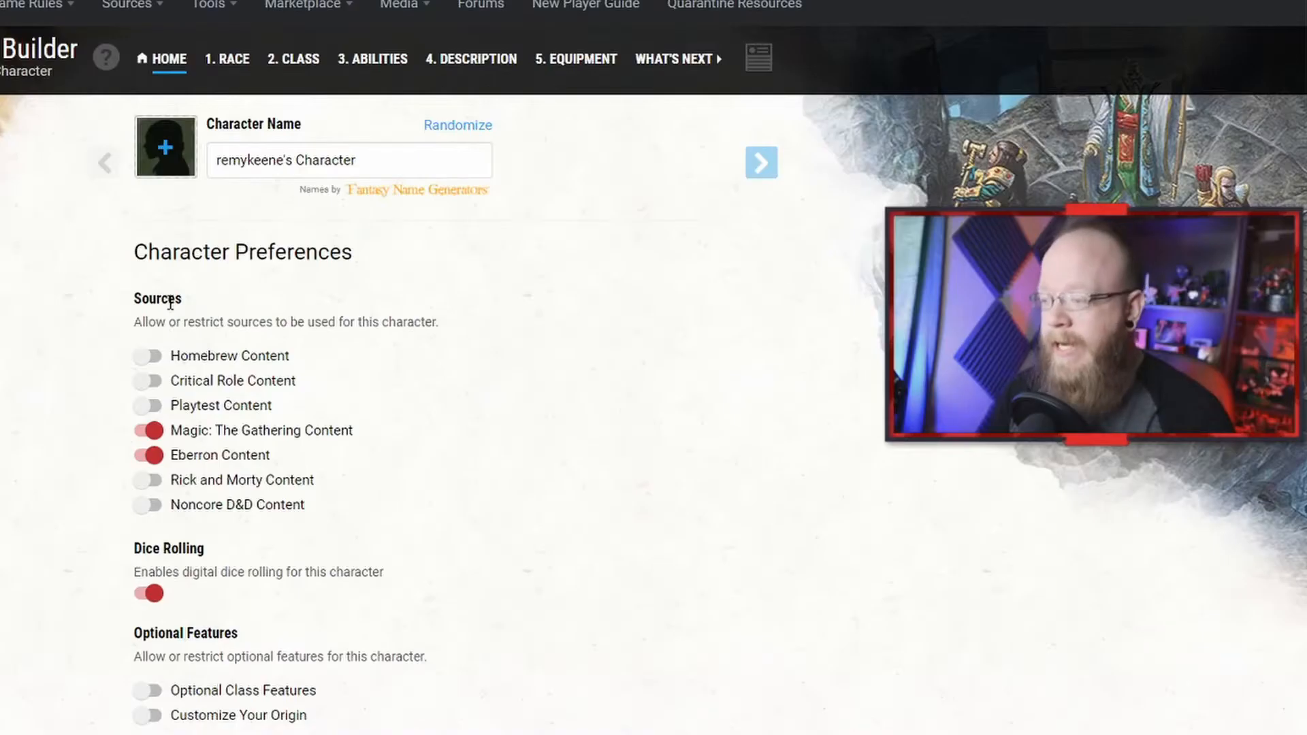
Step: Enable Critical Role Content as an allowed source in the character preferences
scroll(304, 391, "down", 3)
scroll(303, 386, "up", 1)
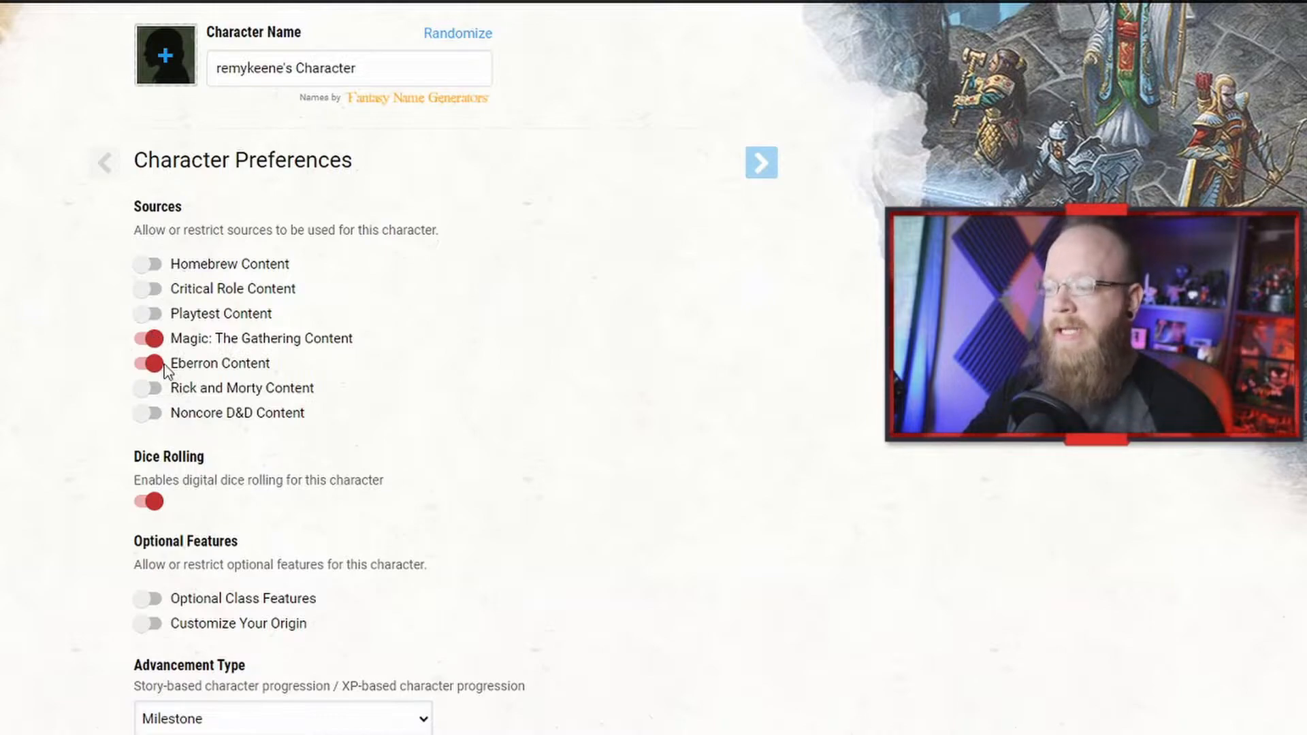
left_click(151, 292)
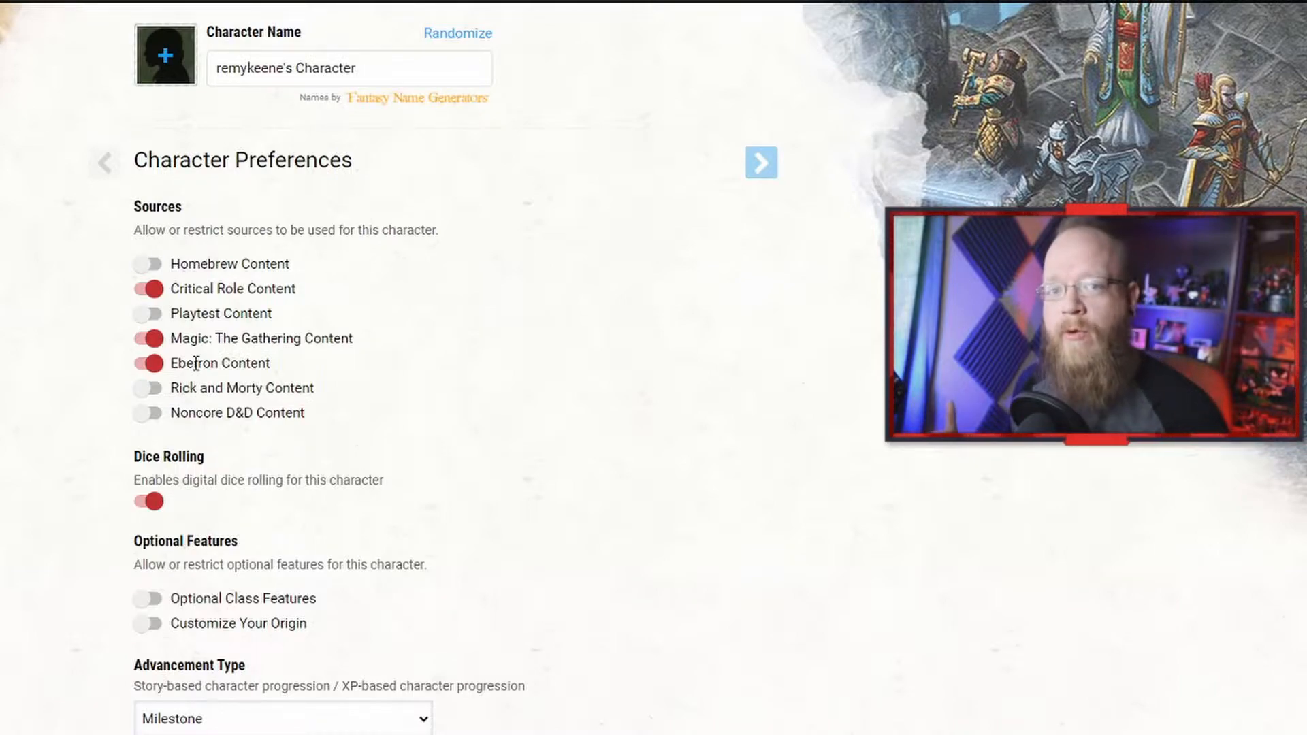
Step: Set the Hit Point Type preference to Manual
scroll(196, 363, "down", 4)
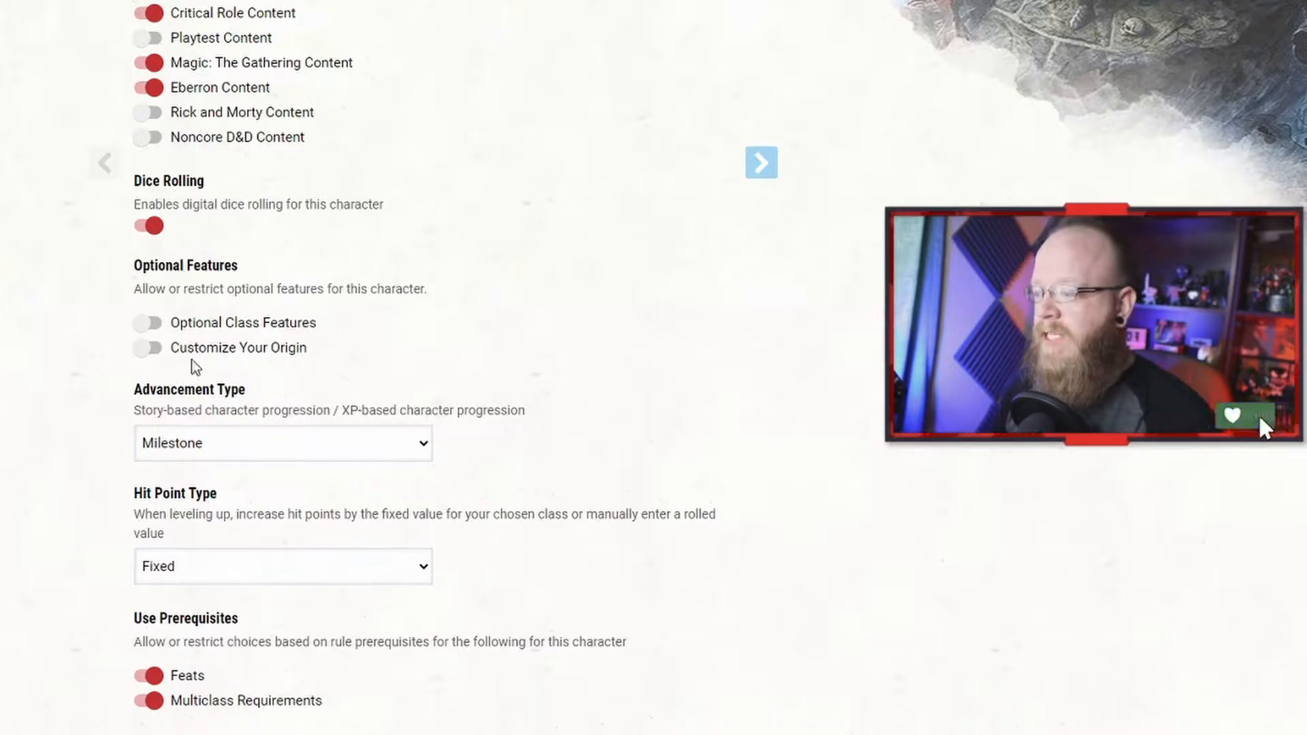
scroll(481, 392, "down", 3)
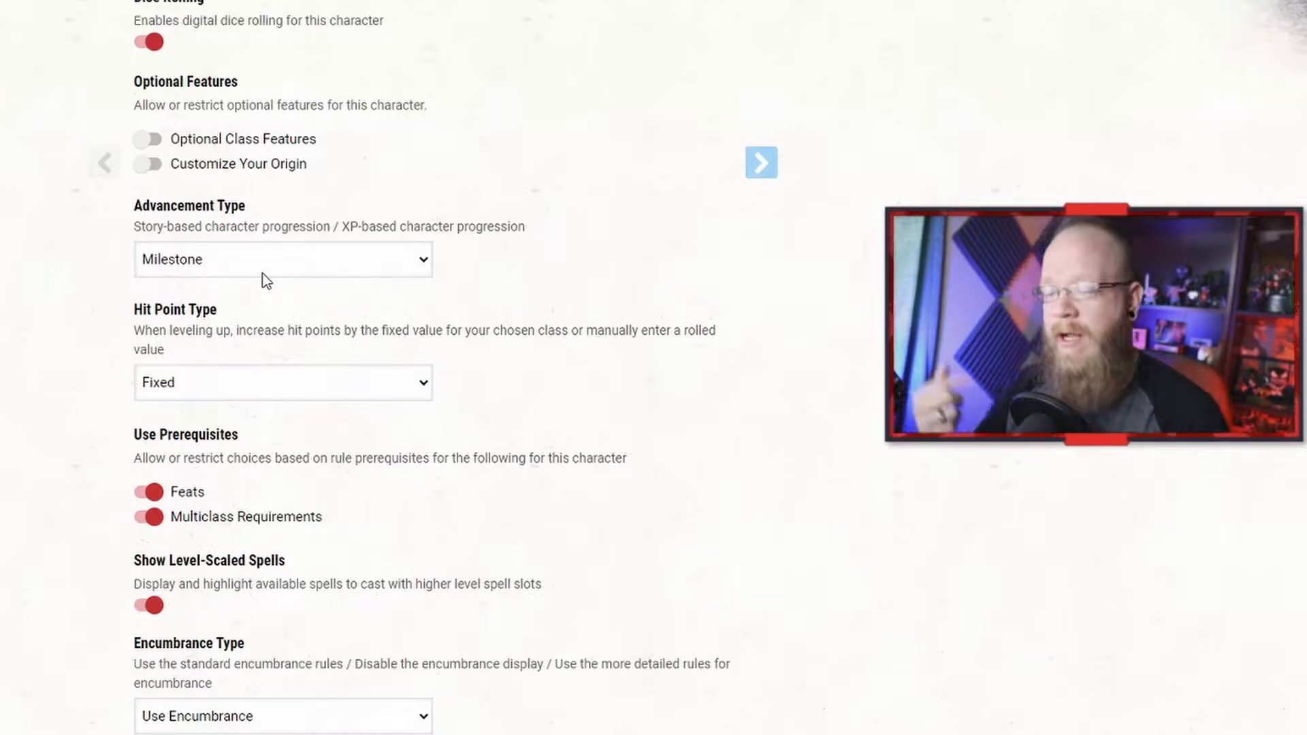
scroll(293, 384, "down", 1)
left_click(310, 299)
left_click(304, 336)
left_click(365, 435)
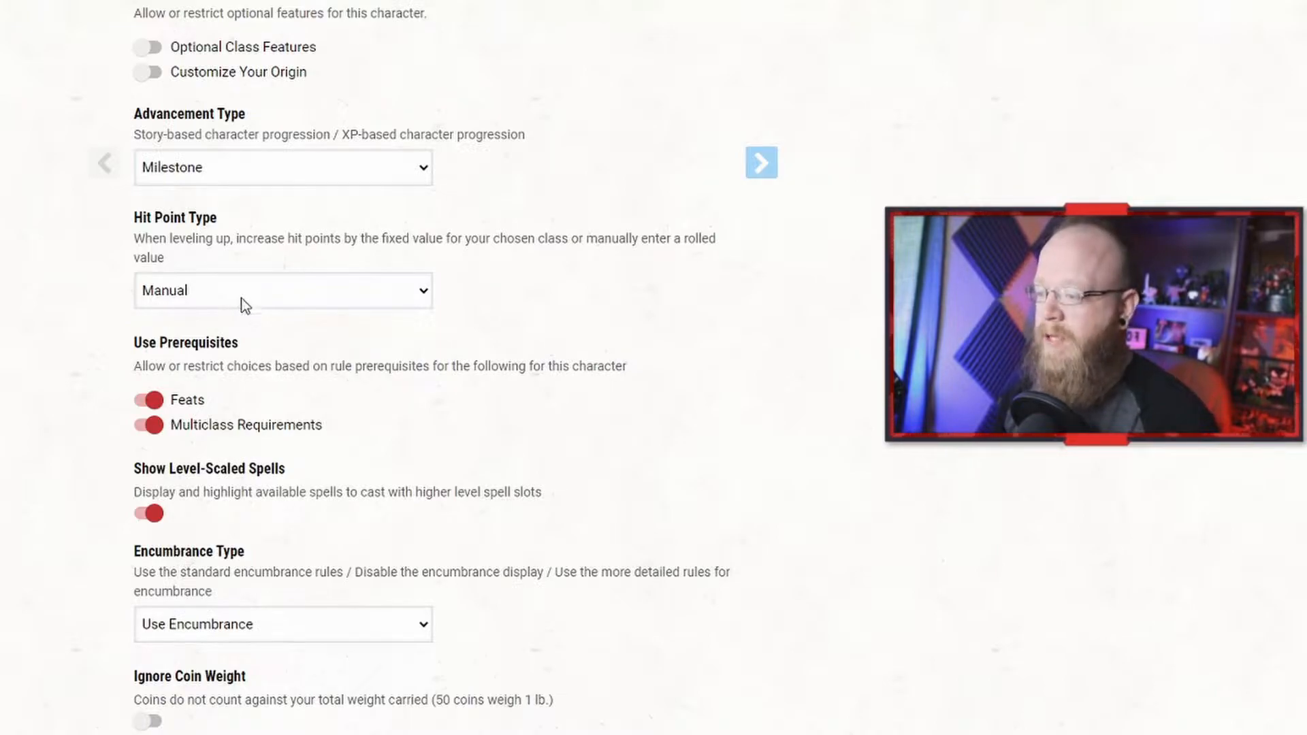
Step: Set the Encumbrance Type preference to No Encumbrance
scroll(278, 317, "down", 1)
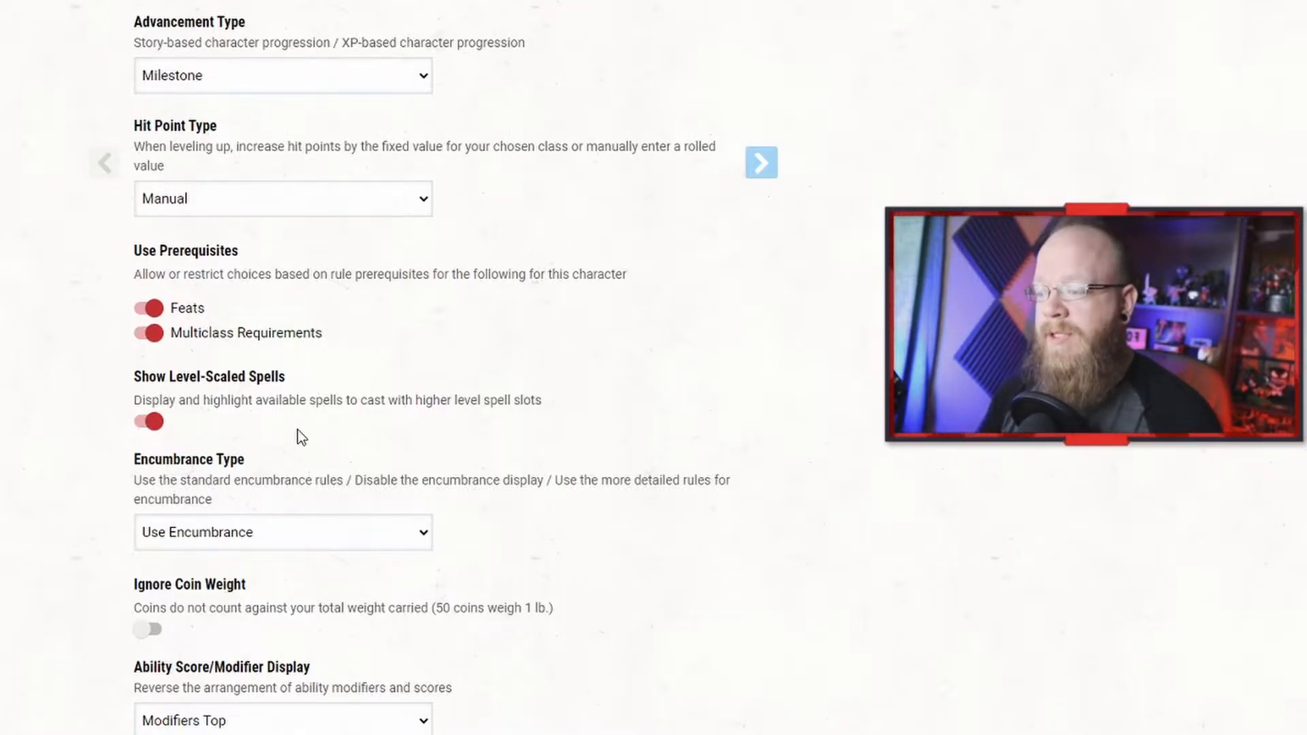
scroll(298, 430, "down", 1)
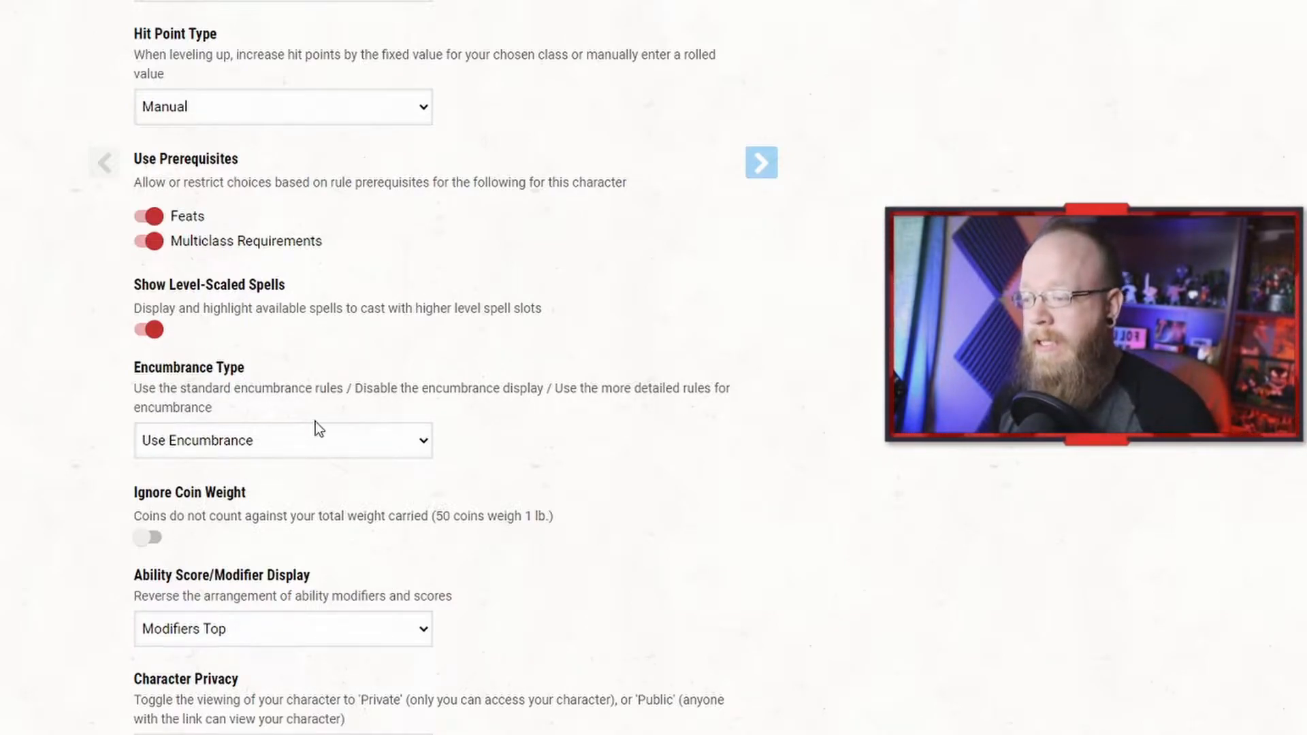
scroll(316, 422, "down", 4)
scroll(268, 140, "up", 1)
left_click(285, 202)
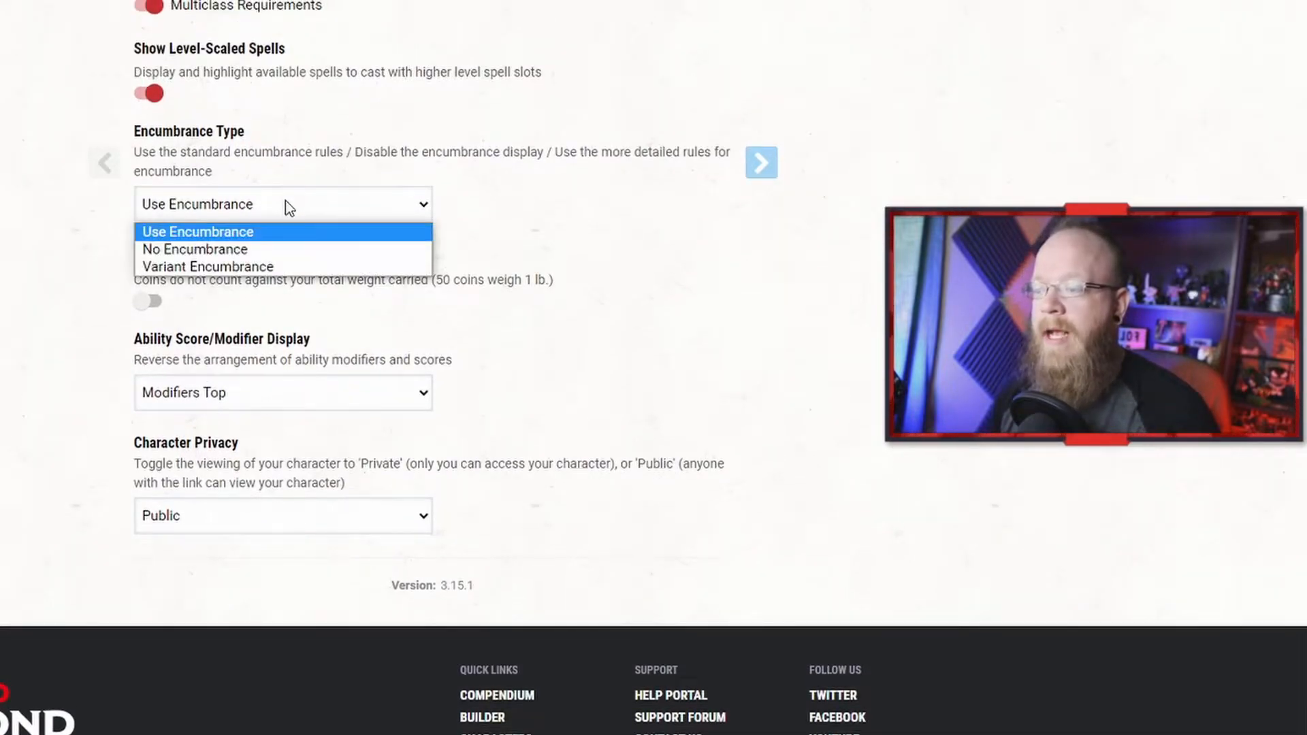
left_click(305, 248)
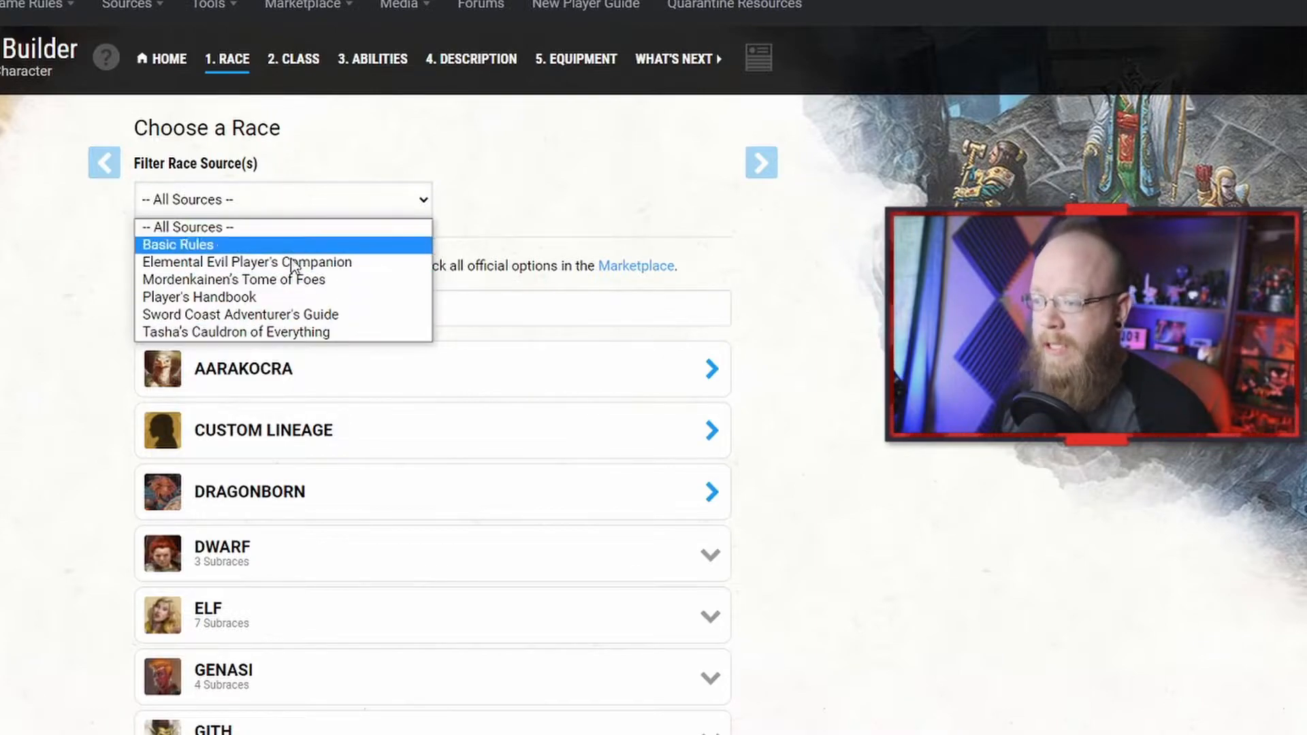
Step: Expand the Elf race and choose the High Elf subrace
left_click(499, 153)
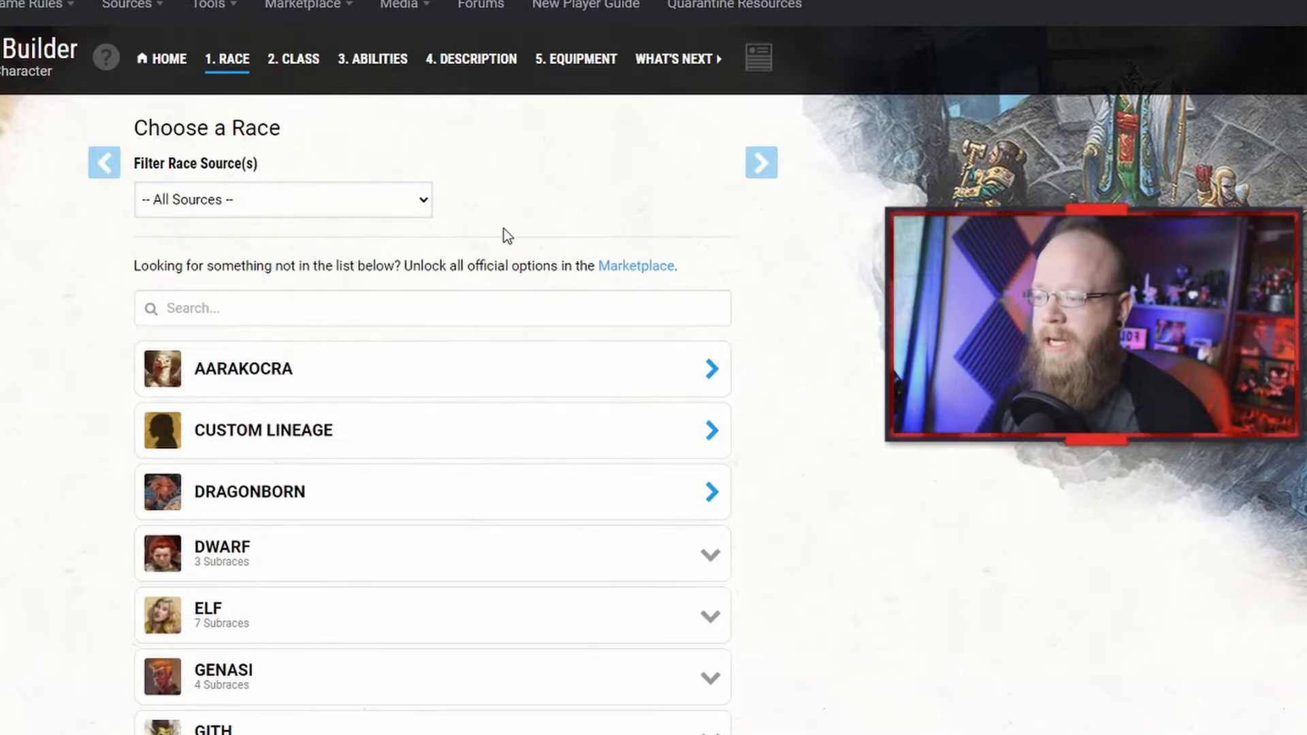
scroll(503, 233, "down", 5)
scroll(494, 268, "down", 4)
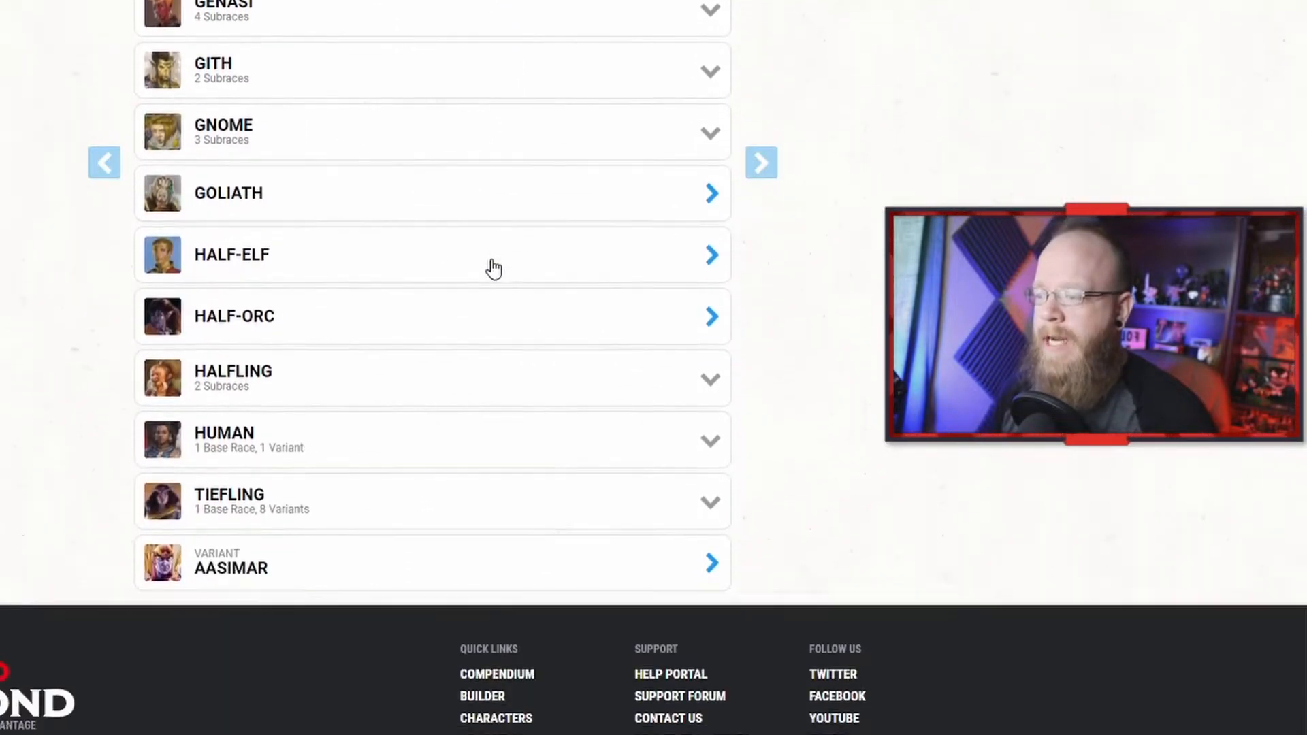
scroll(493, 269, "up", 3)
scroll(494, 269, "up", 4)
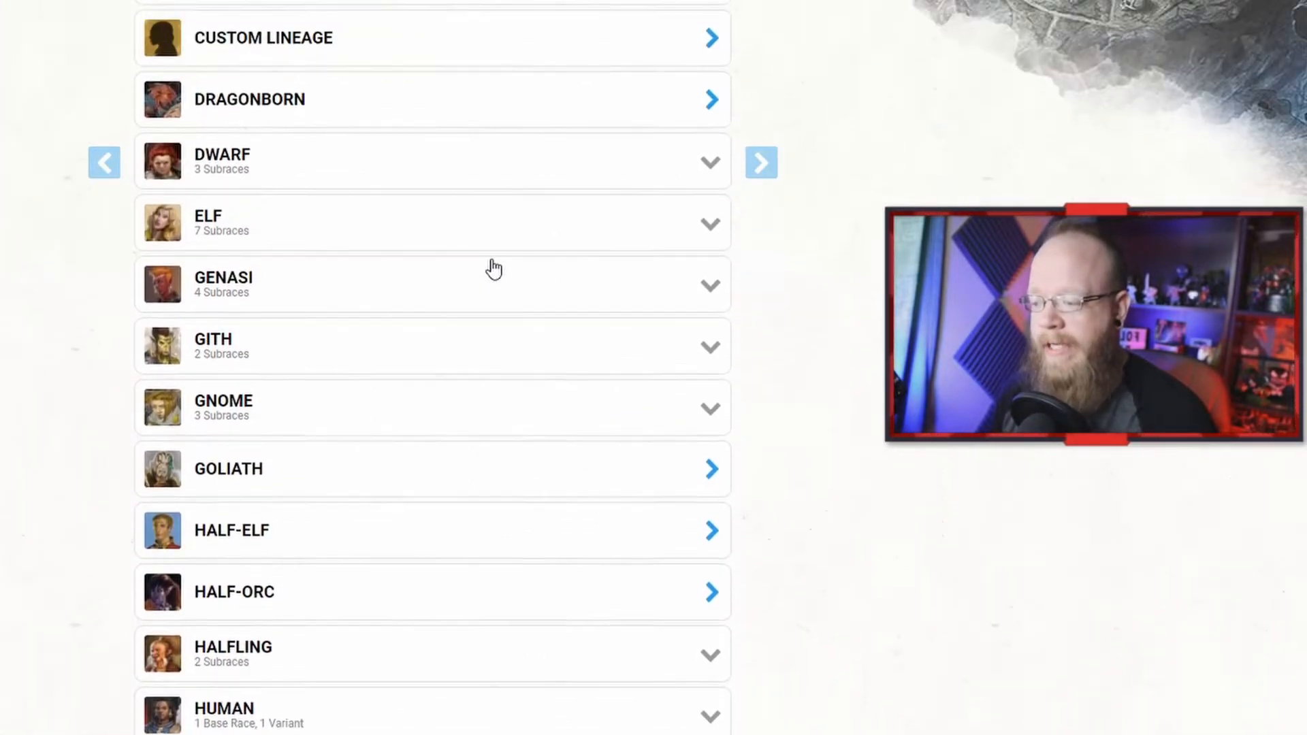
scroll(470, 303, "down", 1)
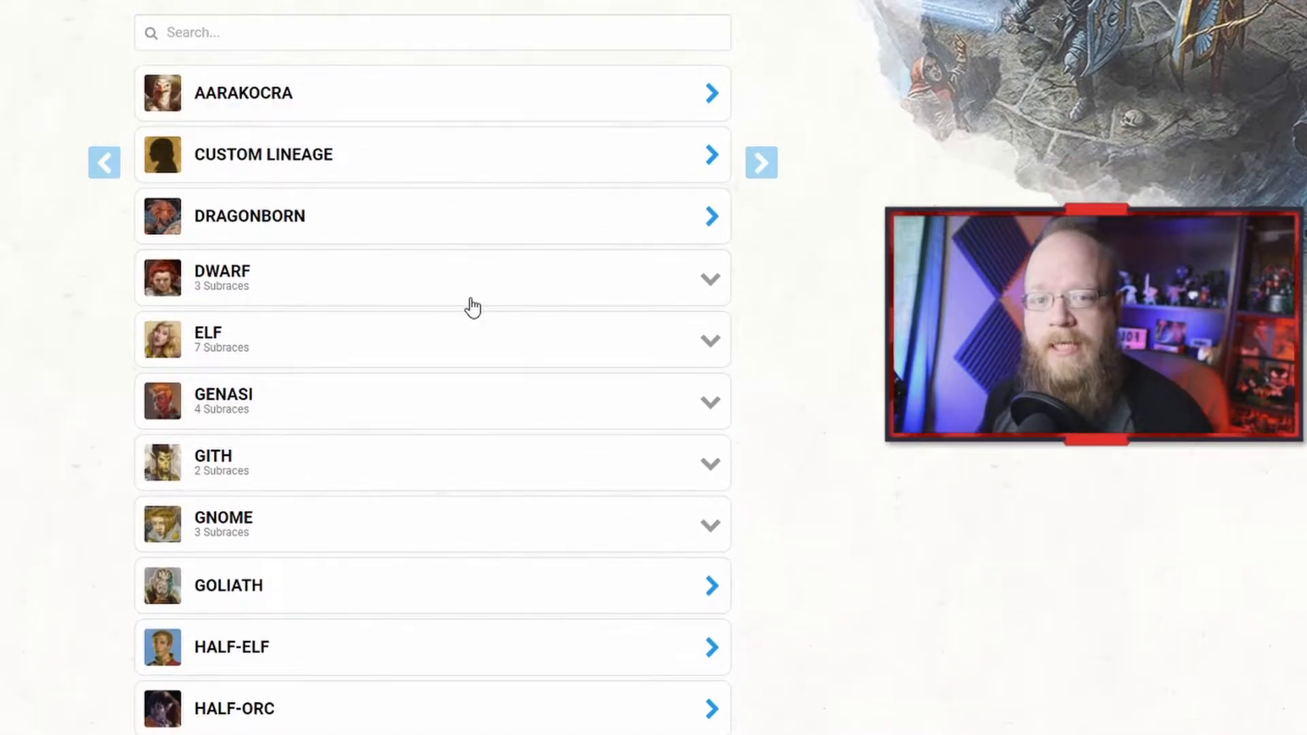
scroll(472, 308, "down", 1)
left_click(348, 264)
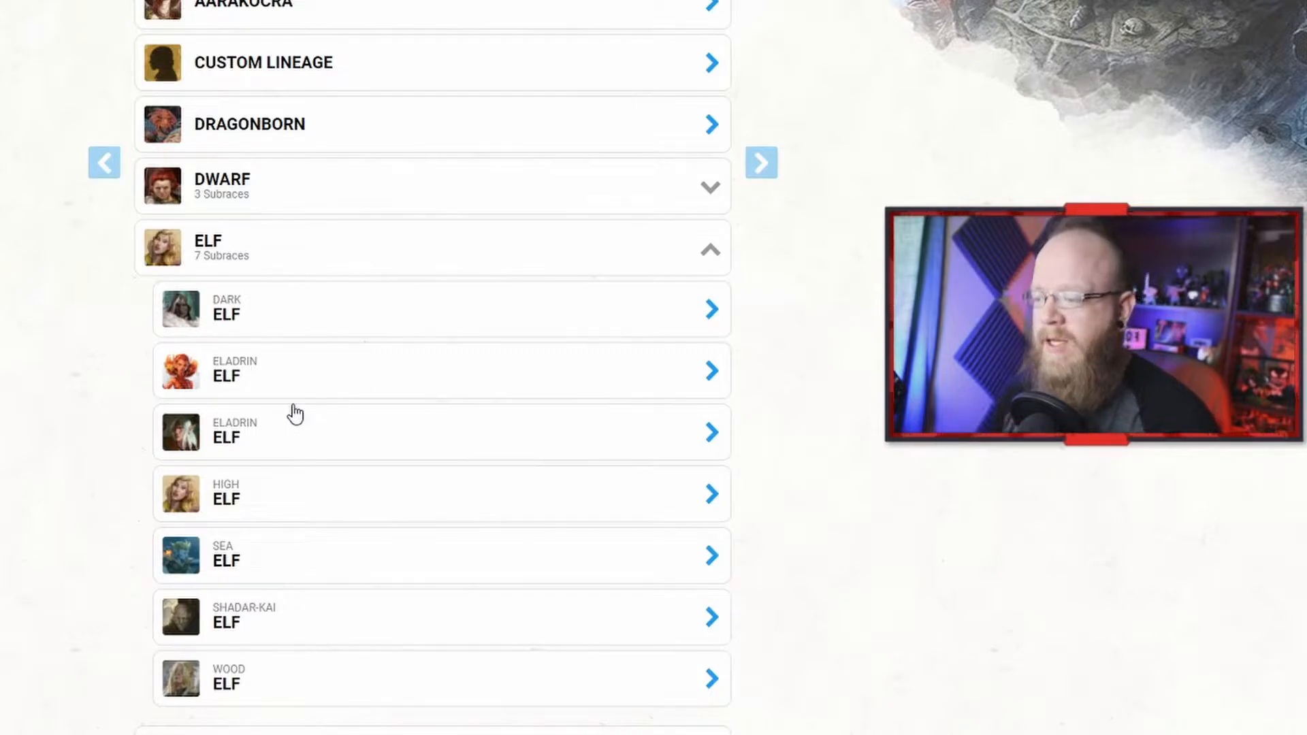
left_click(278, 499)
left_click(367, 621)
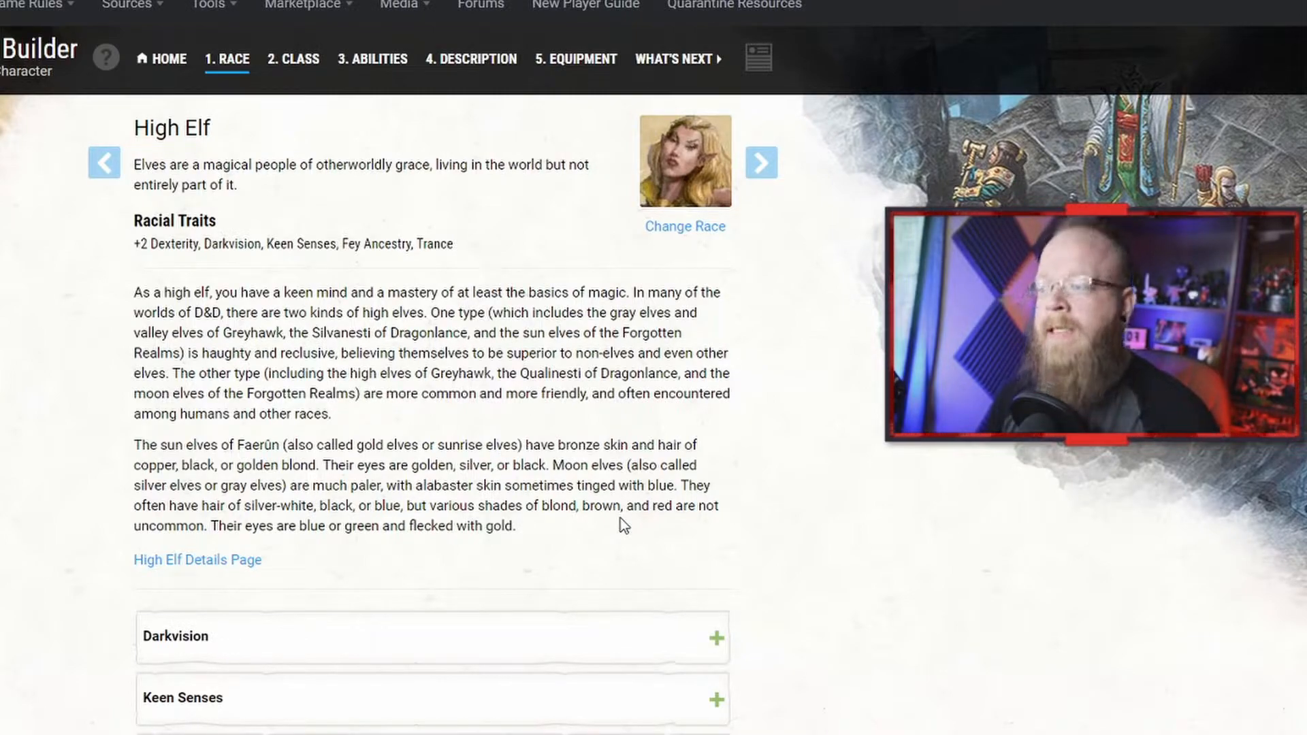
Step: Read the High Elf racial traits, expanding Darkvision, Keen Senses, Fey Ancestry and Trance
left_click_drag(158, 219, 53, 231)
left_click(451, 260)
left_click(198, 247)
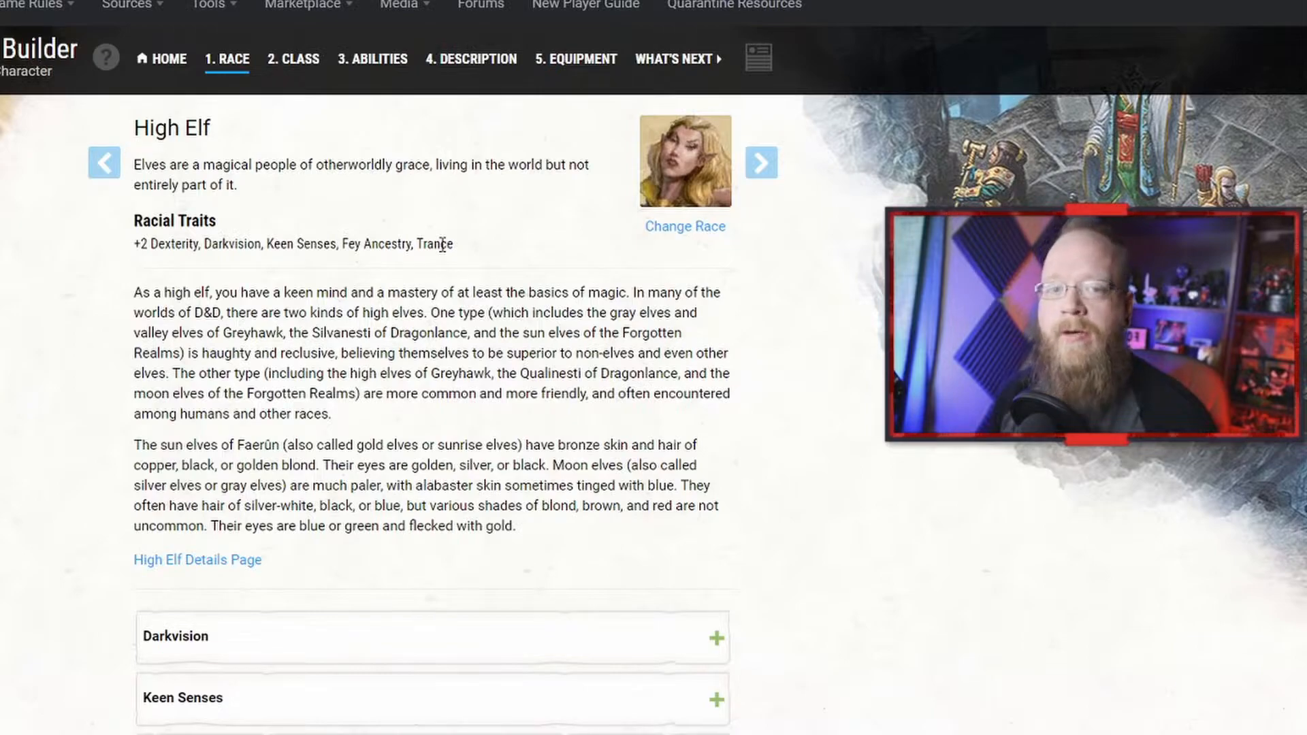
scroll(442, 246, "down", 6)
left_click(354, 203)
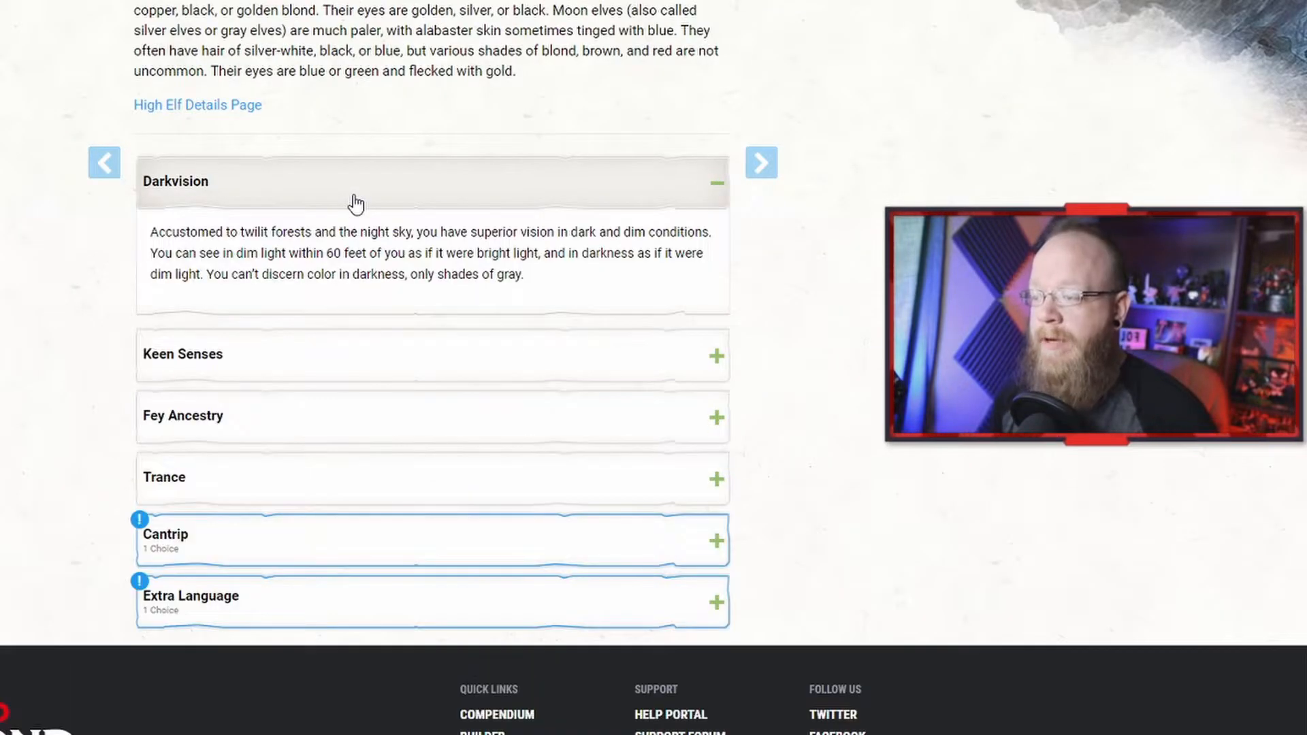
left_click(363, 363)
left_click(364, 487)
left_click(389, 640)
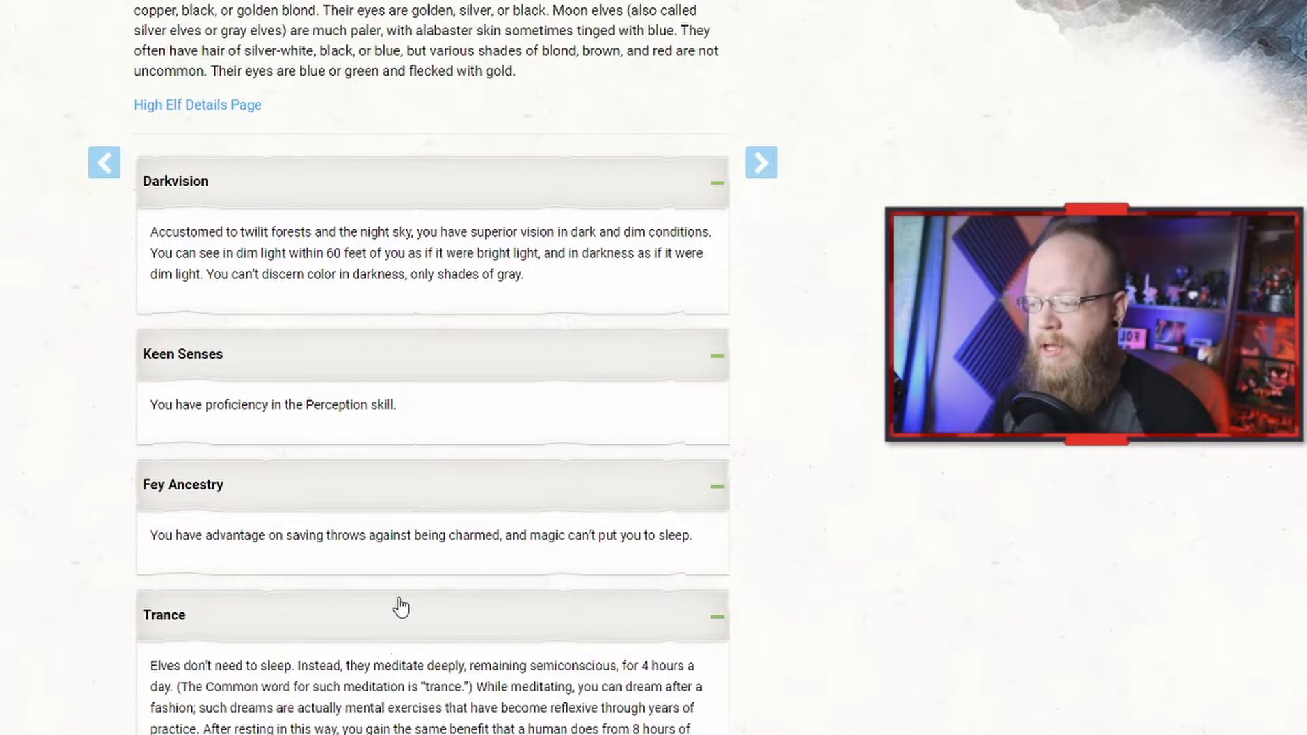
scroll(398, 605, "down", 5)
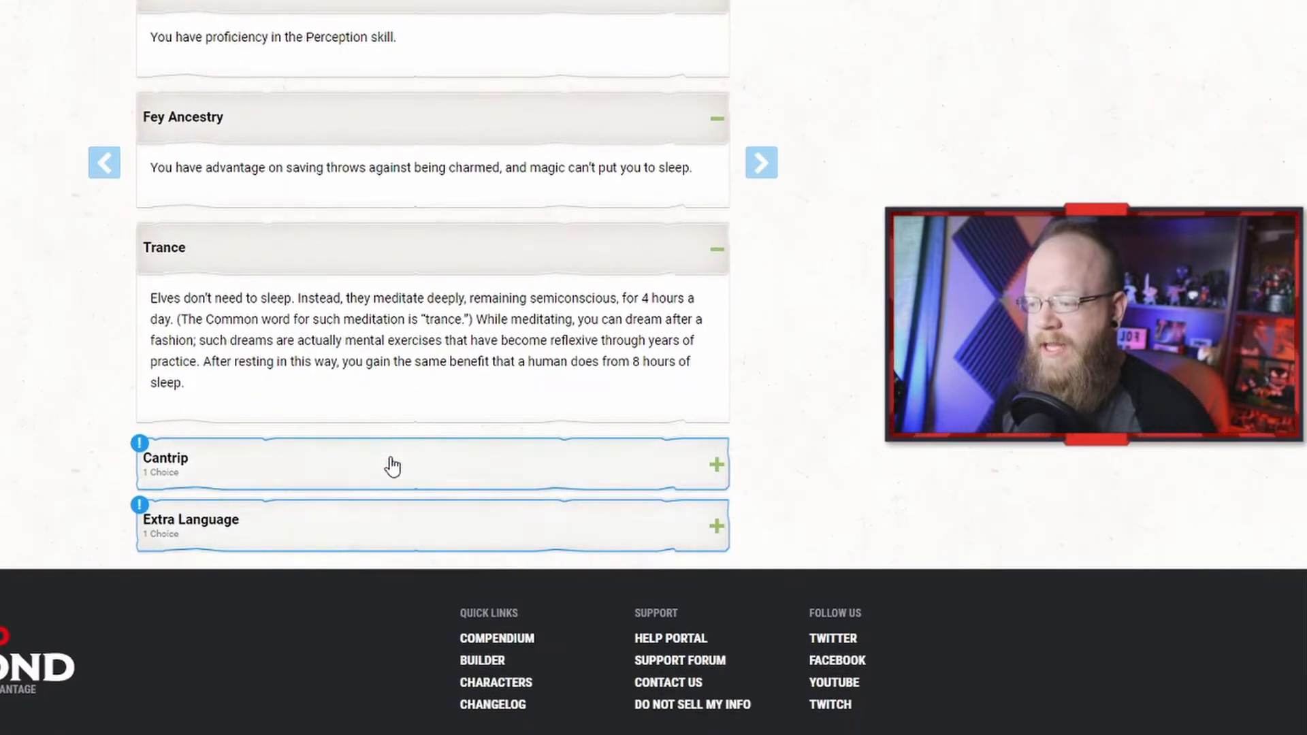
left_click(393, 467)
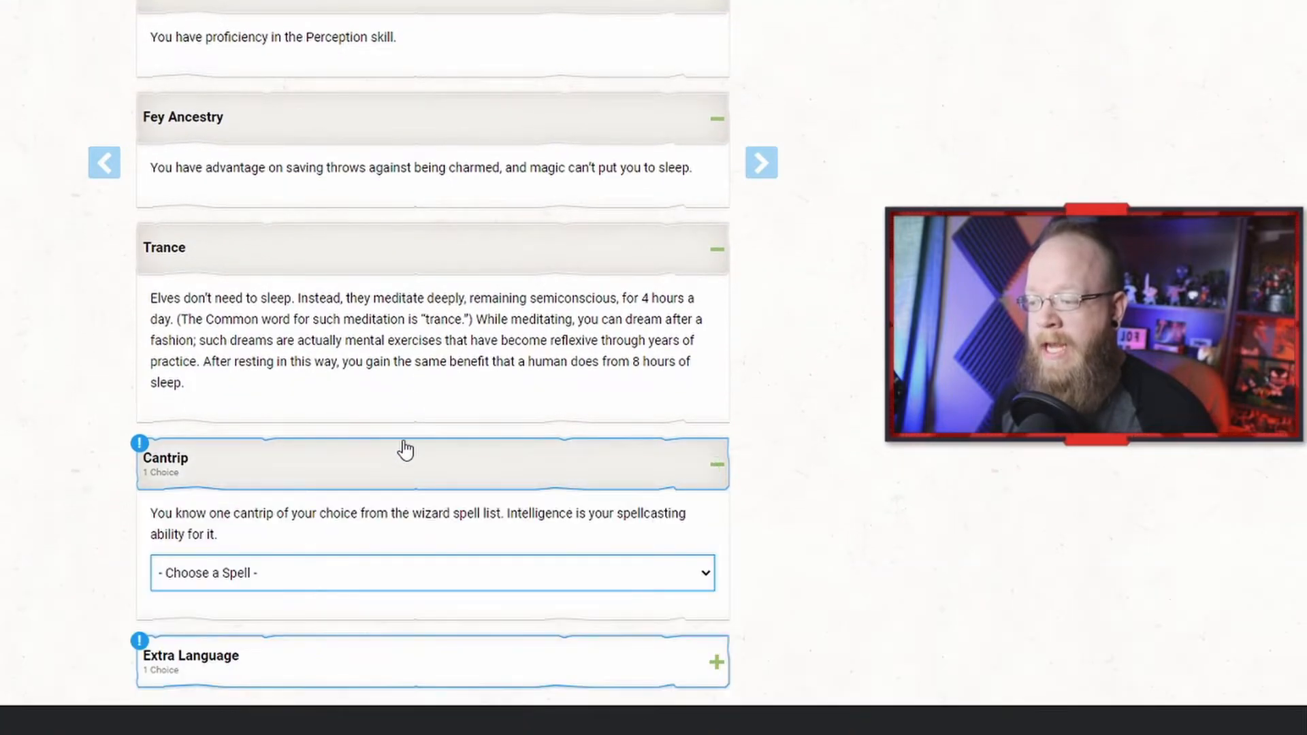
Step: Choose Prestidigitation as the High Elf's wizard cantrip
scroll(402, 446, "down", 2)
left_click(461, 407)
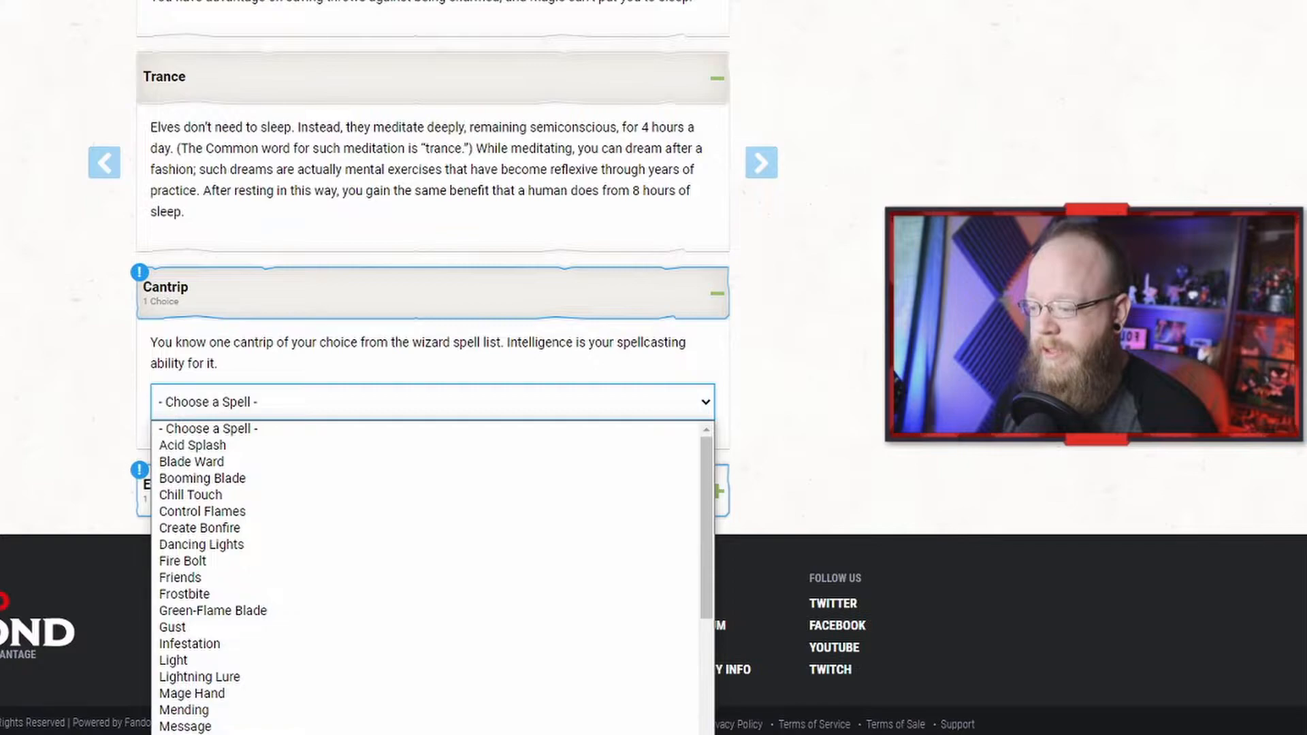
scroll(313, 701, "down", 3)
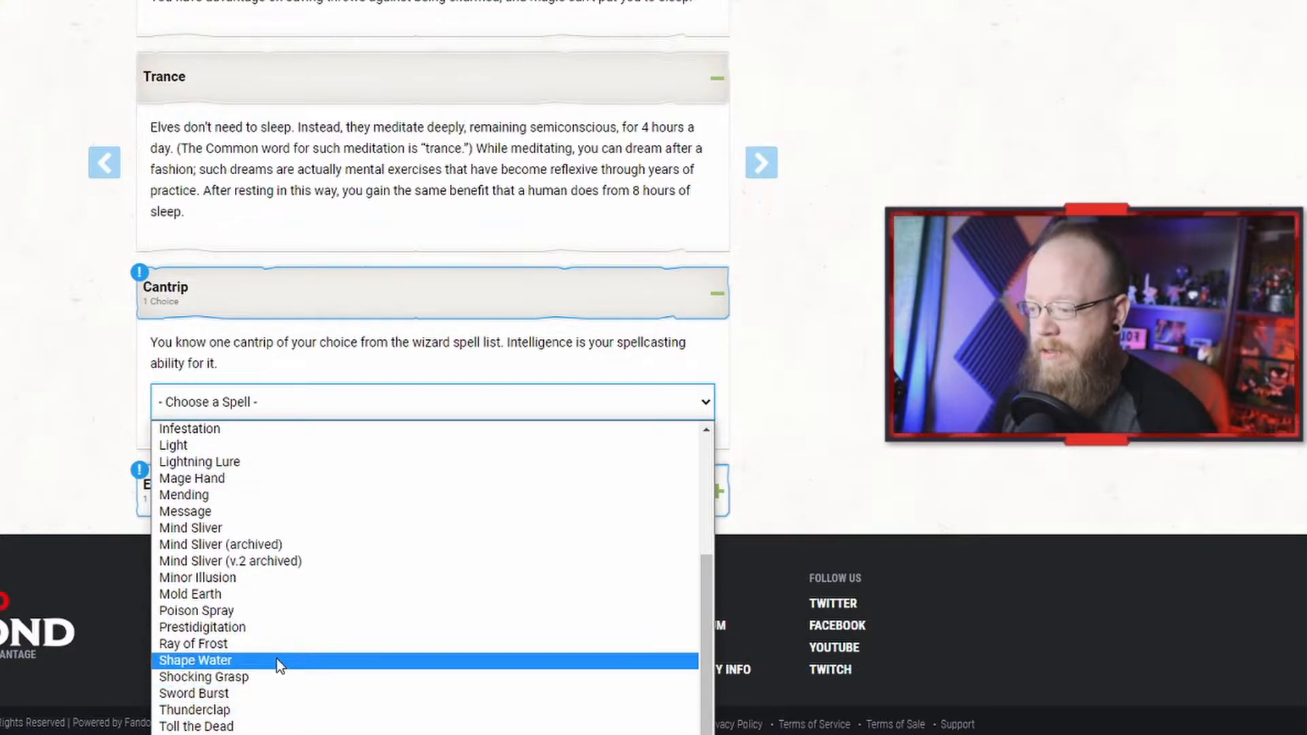
left_click(301, 627)
Step: Open the Extra Language section and expand the cantrip's spell details to review them
left_click(354, 527)
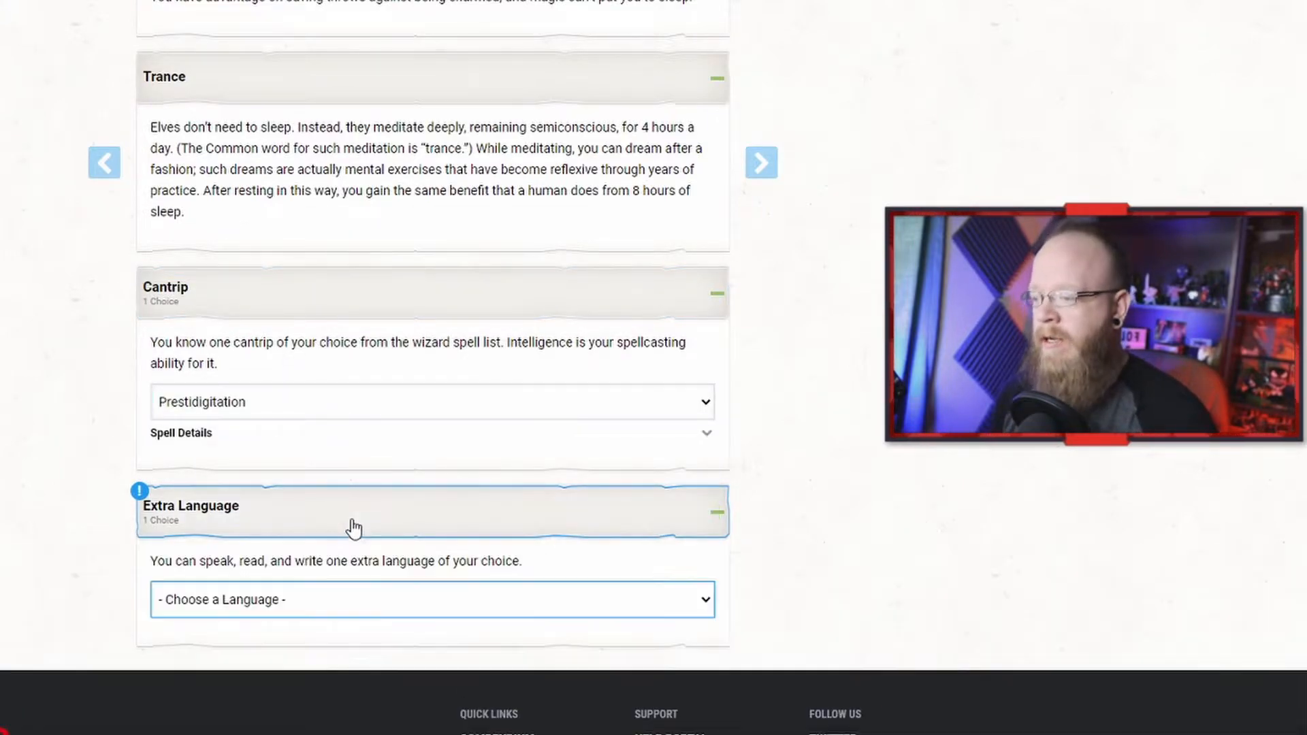
left_click(191, 438)
scroll(206, 471, "down", 1)
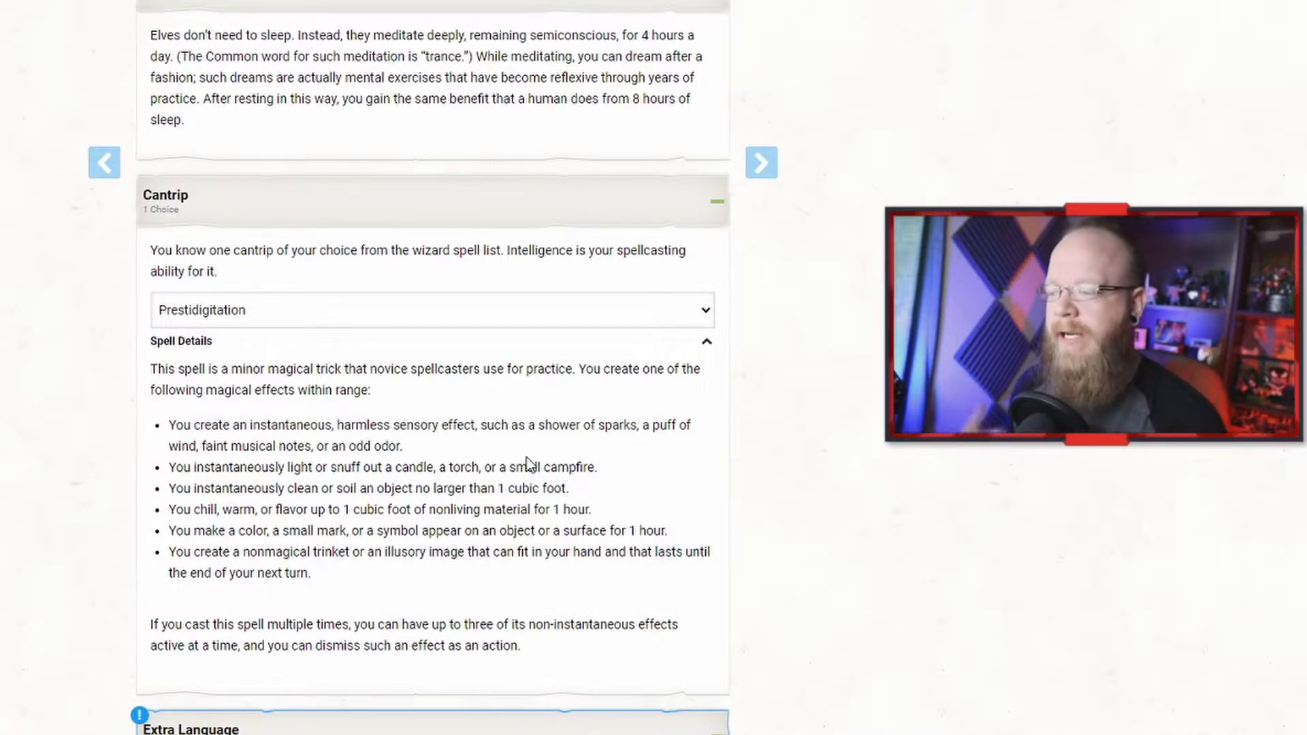
scroll(529, 463, "down", 3)
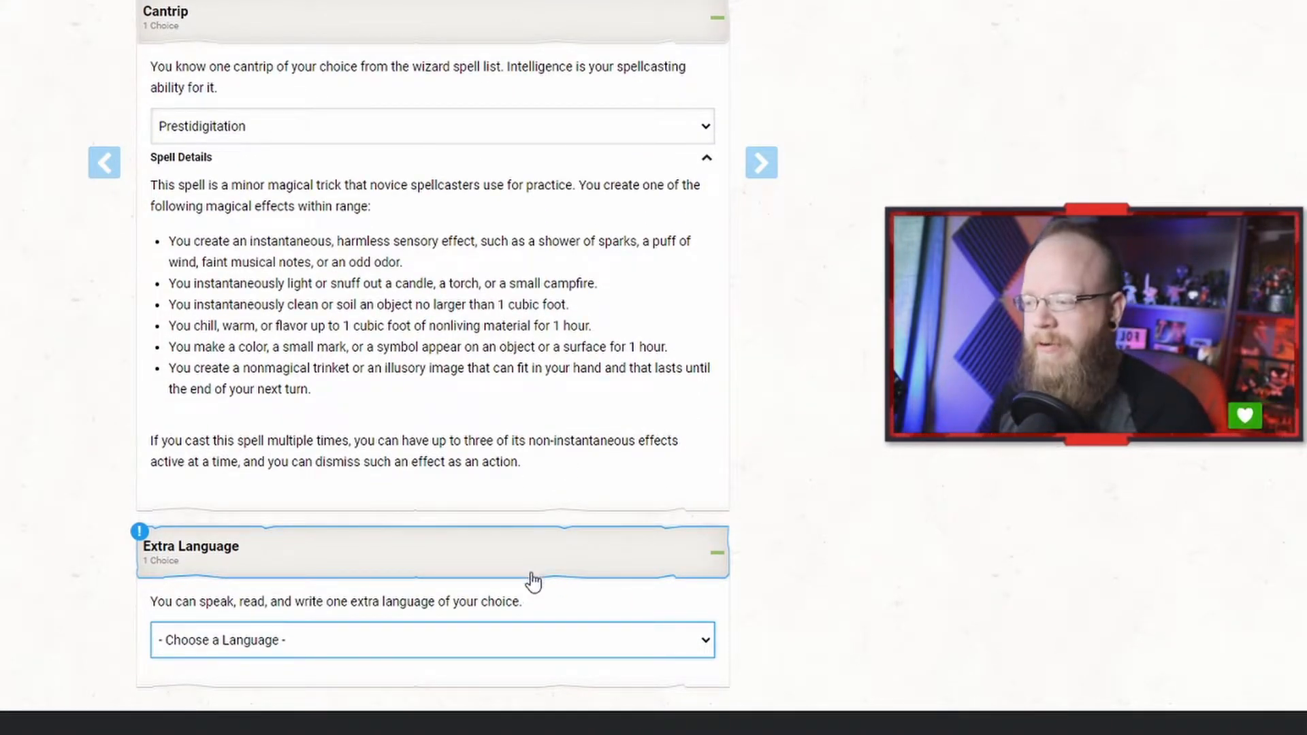
scroll(515, 565, "down", 2)
Step: Choose Giant as the High Elf's extra language
left_click(554, 549)
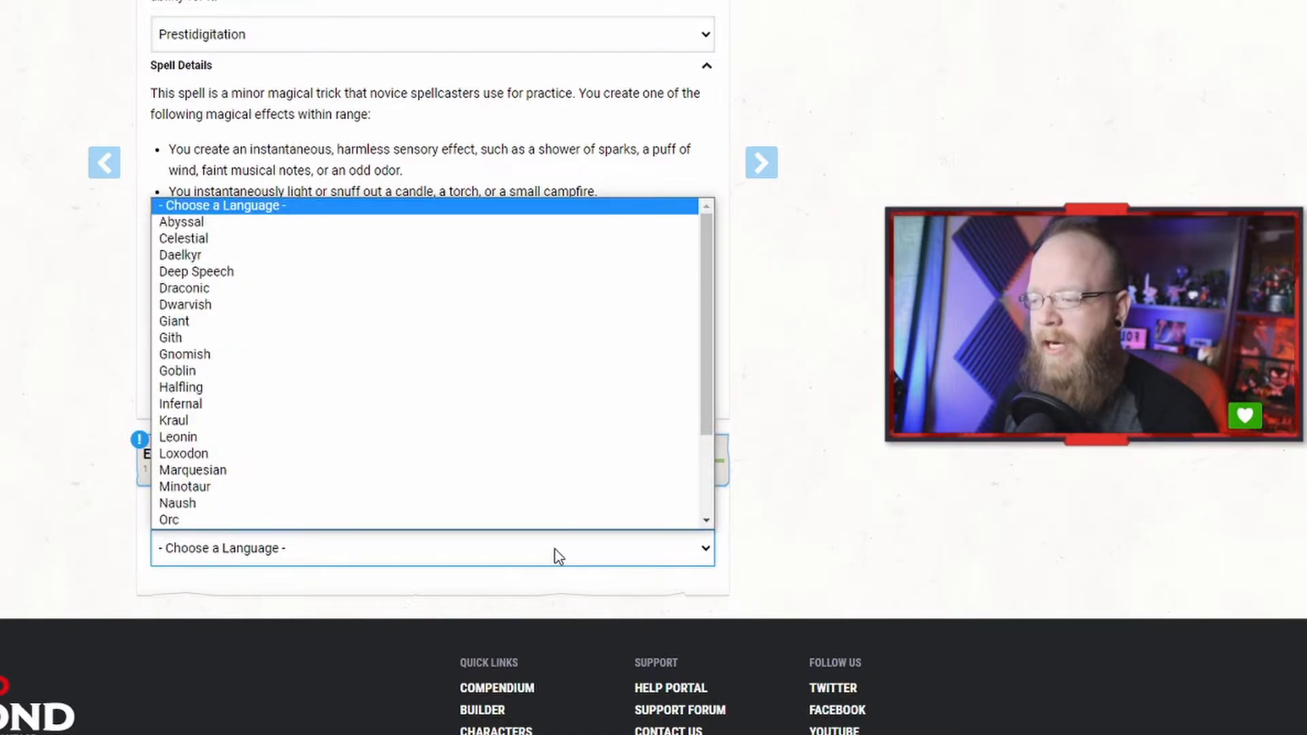
left_click(554, 550)
left_click(340, 562)
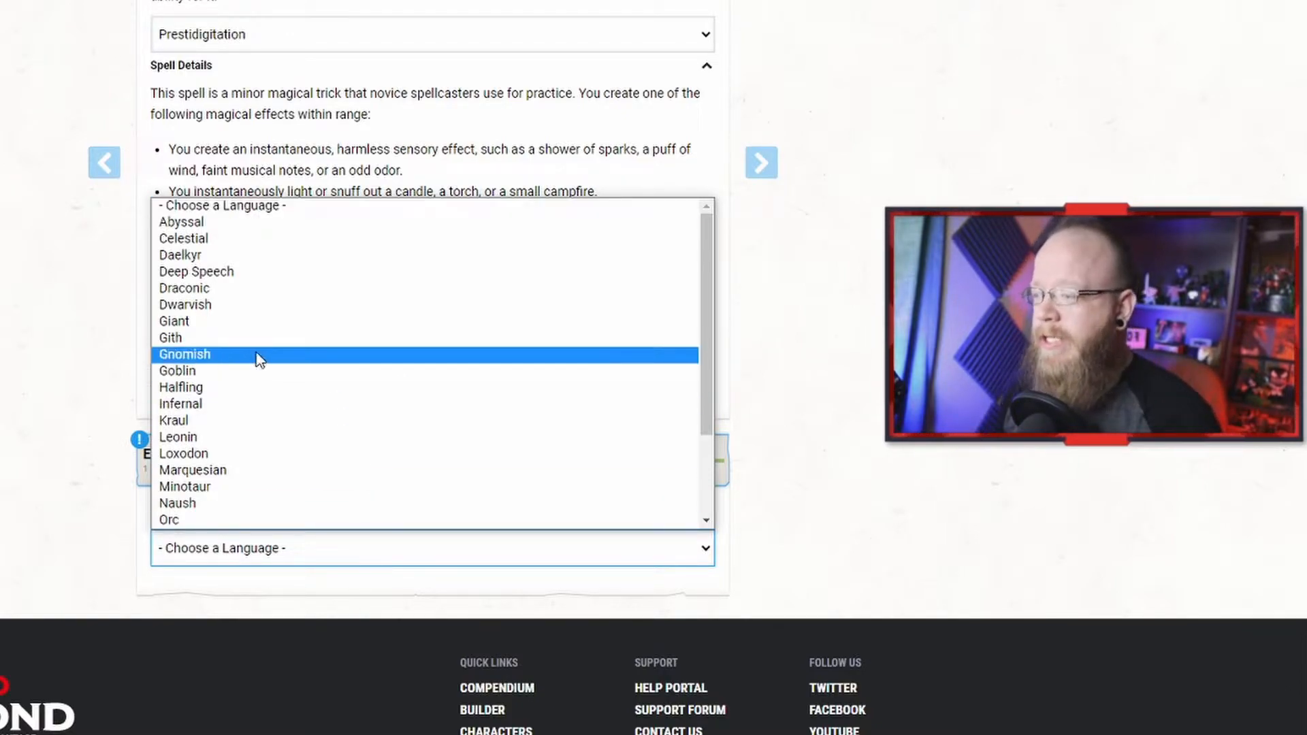
left_click(252, 321)
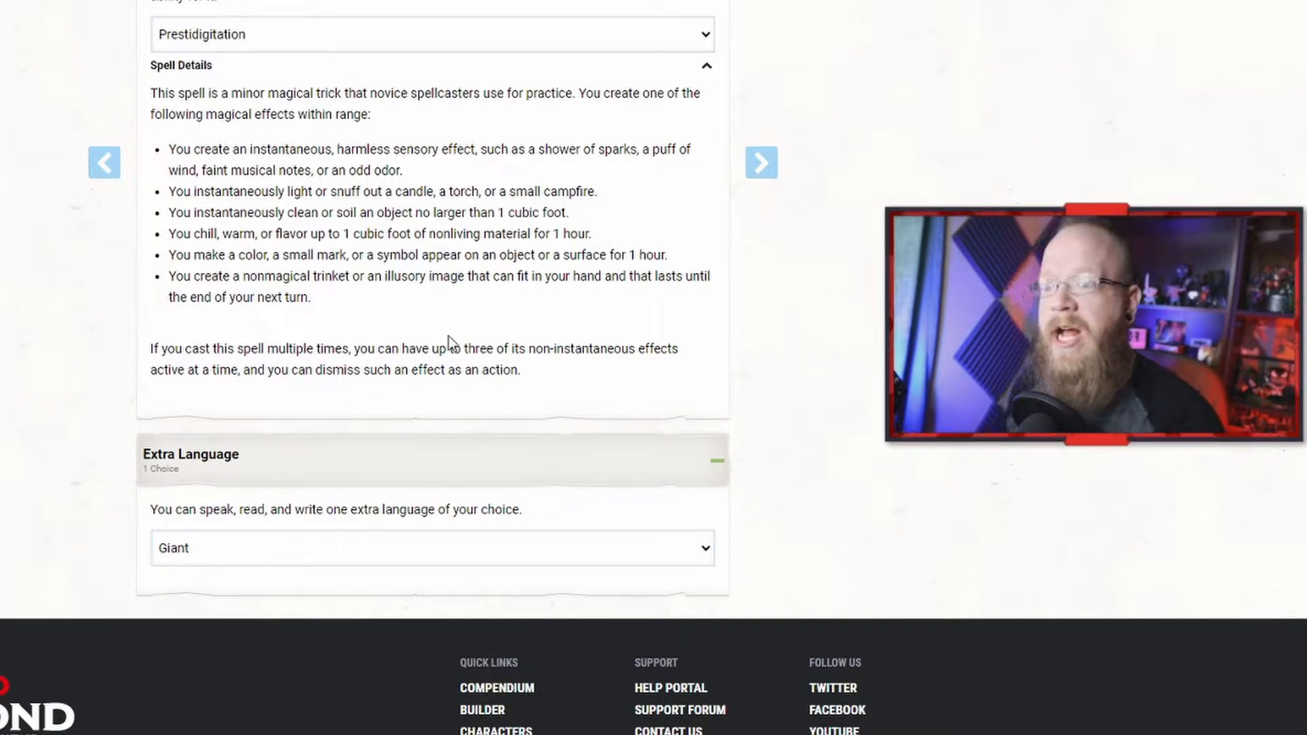
Step: Advance from the race choices to the class selection step
scroll(721, 216, "up", 3)
left_click(768, 166)
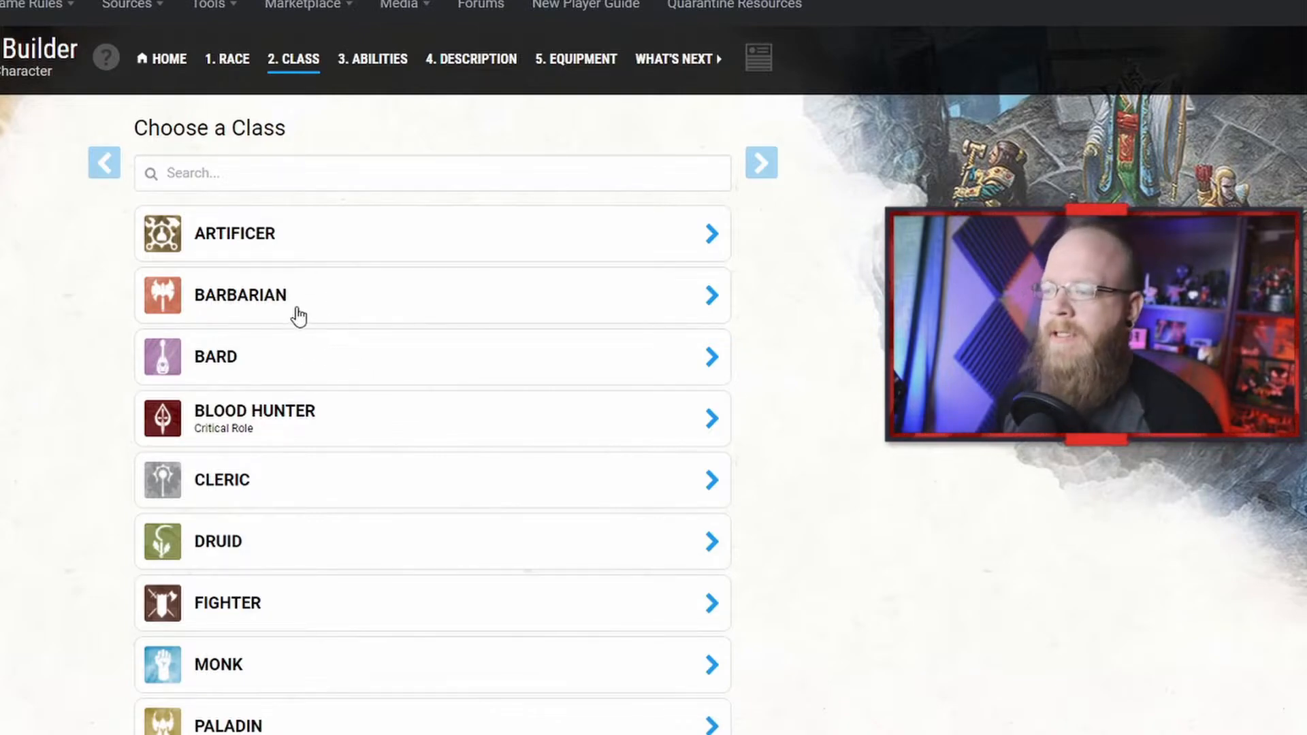
Step: Browse the list of available classes
scroll(324, 446, "down", 2)
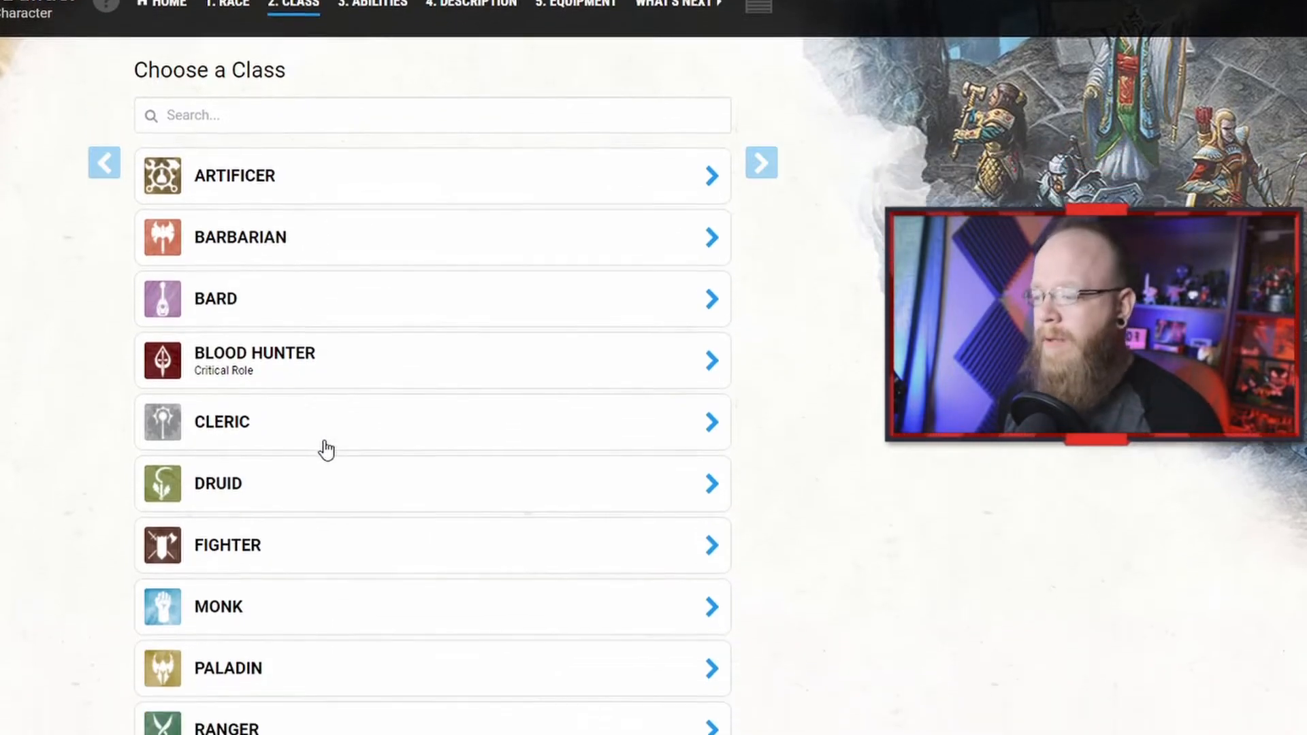
scroll(283, 401, "down", 2)
scroll(289, 420, "down", 2)
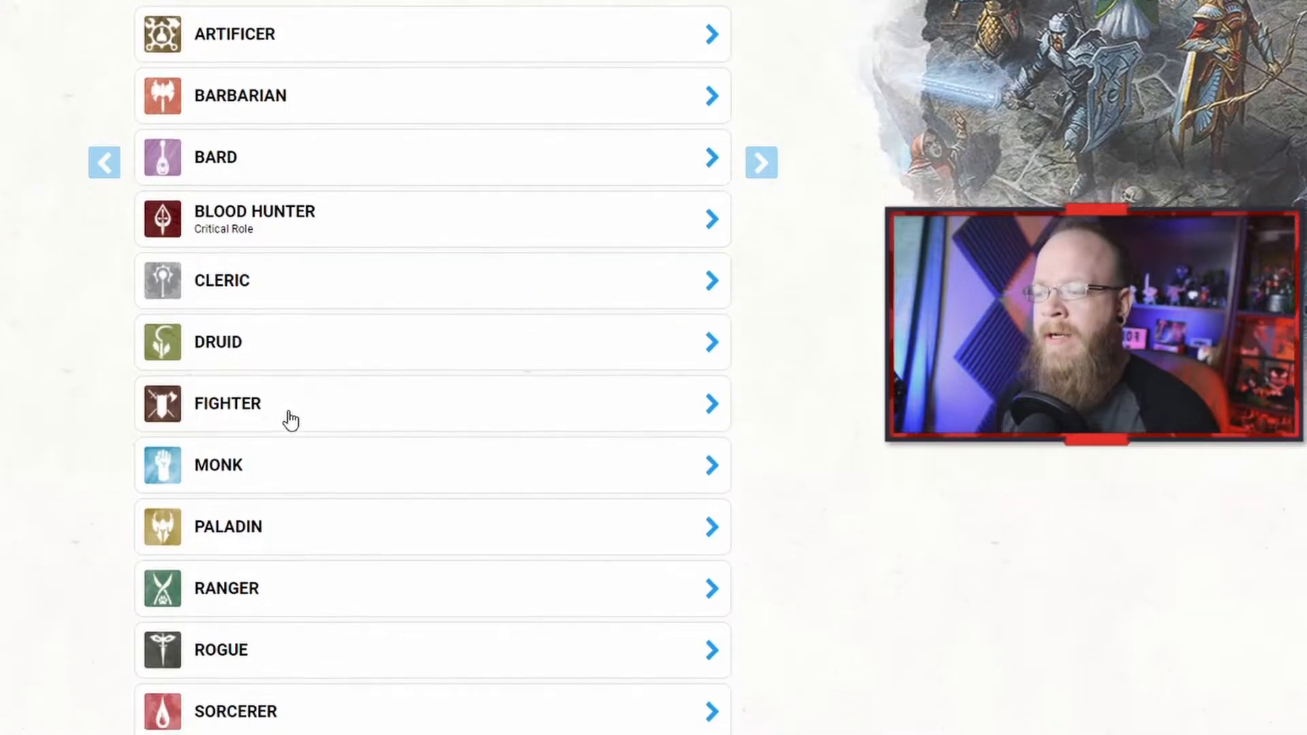
scroll(296, 394, "down", 2)
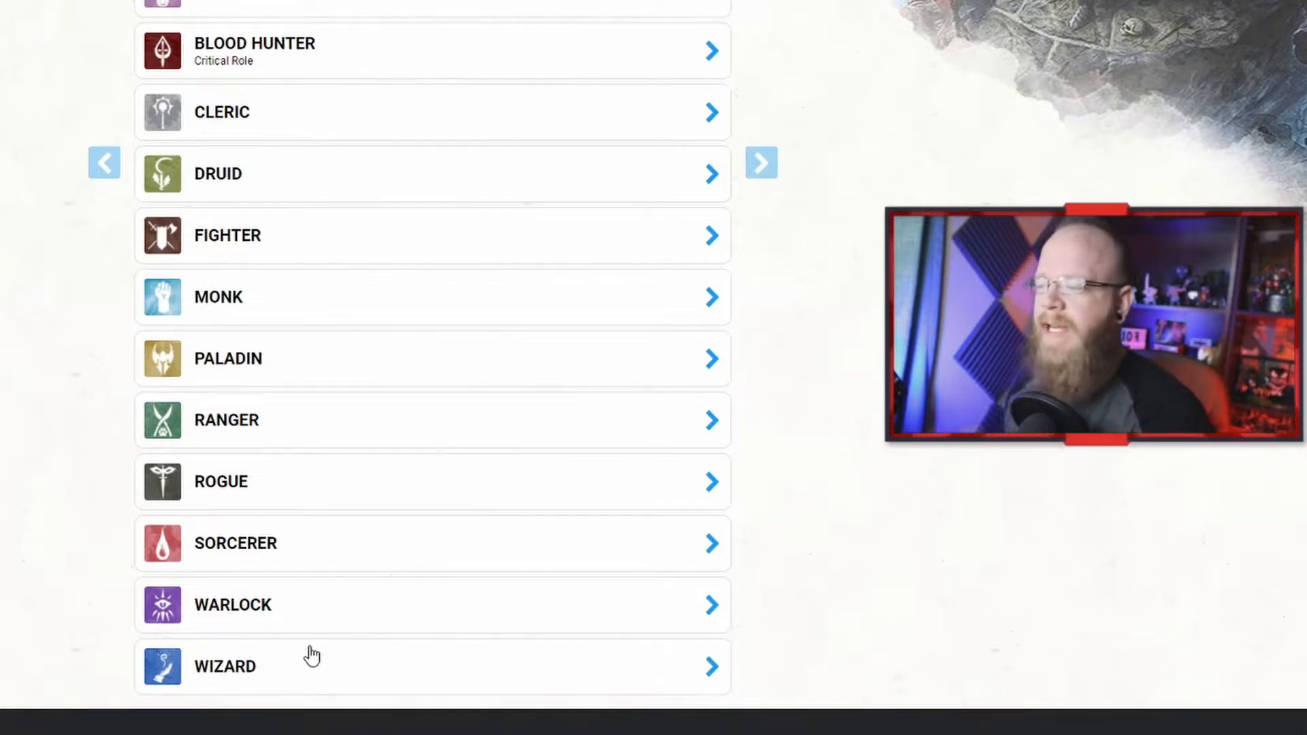
scroll(303, 660, "up", 4)
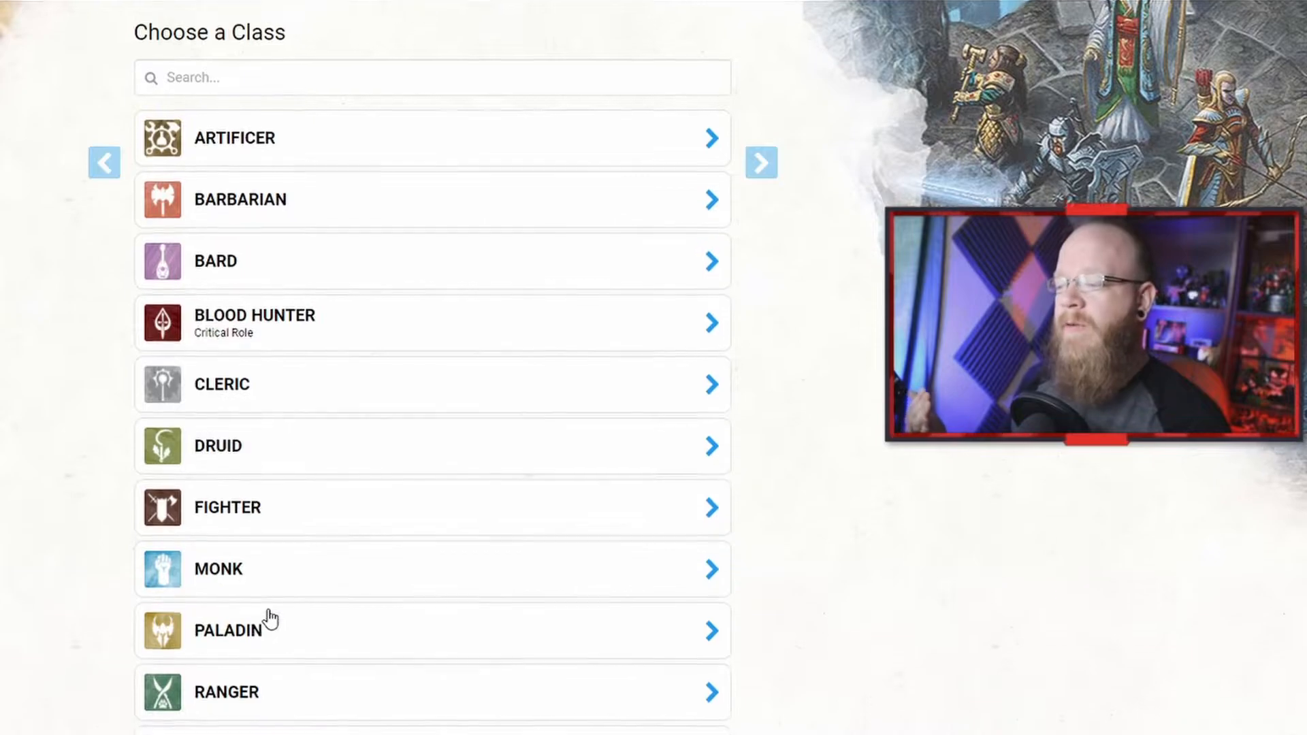
scroll(270, 619, "down", 1)
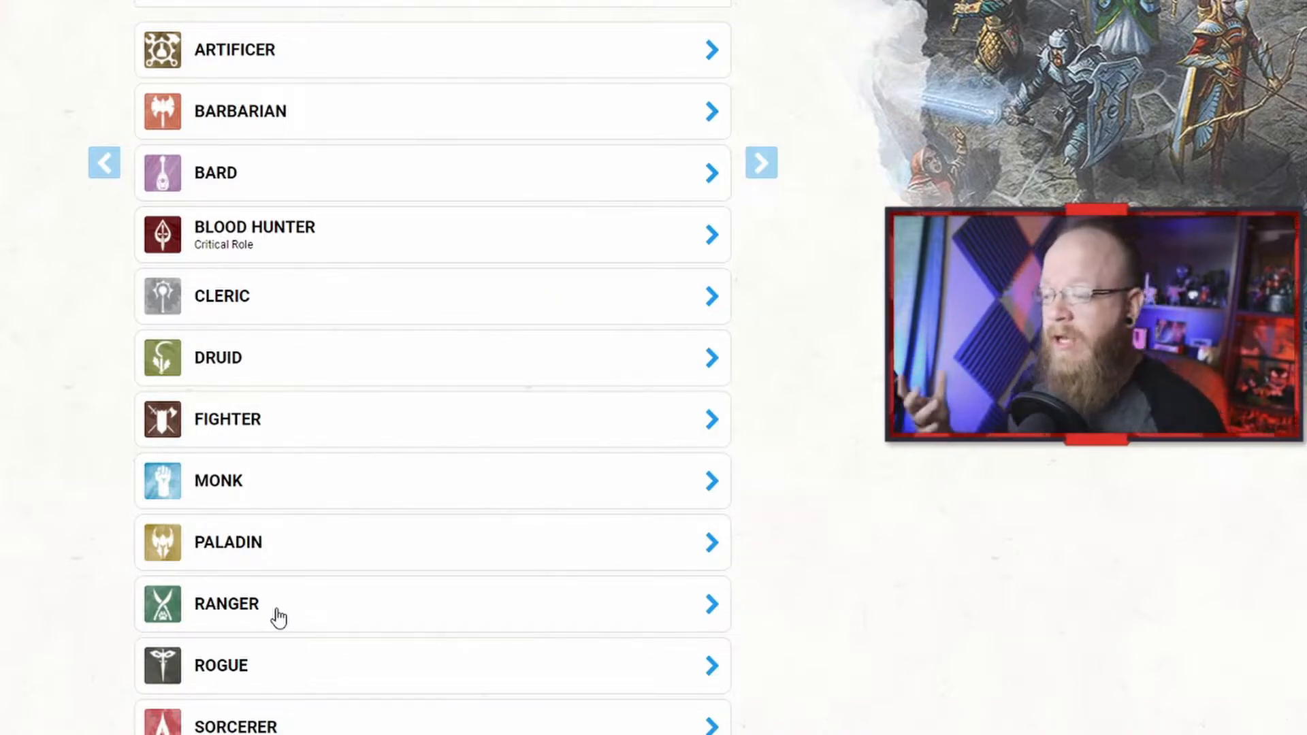
Step: Add the Druid class to the character from the class list
scroll(279, 610, "down", 4)
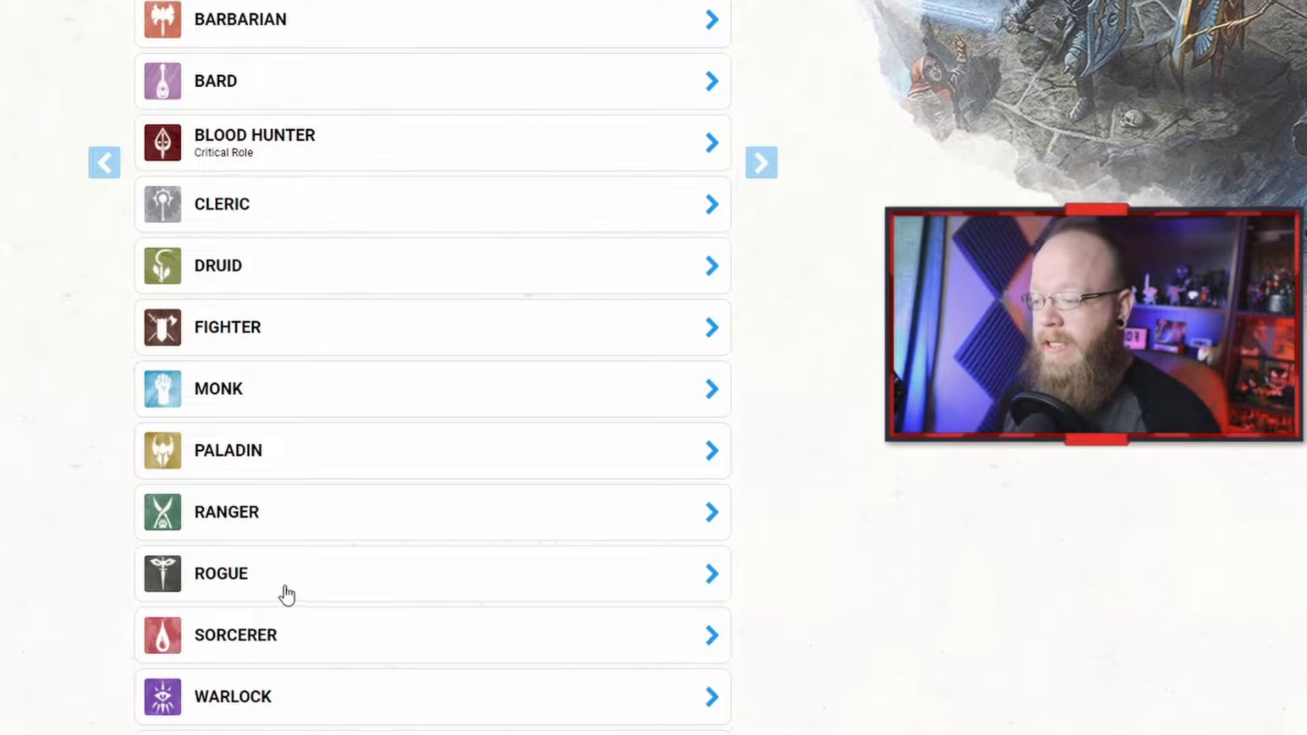
scroll(304, 555, "up", 3)
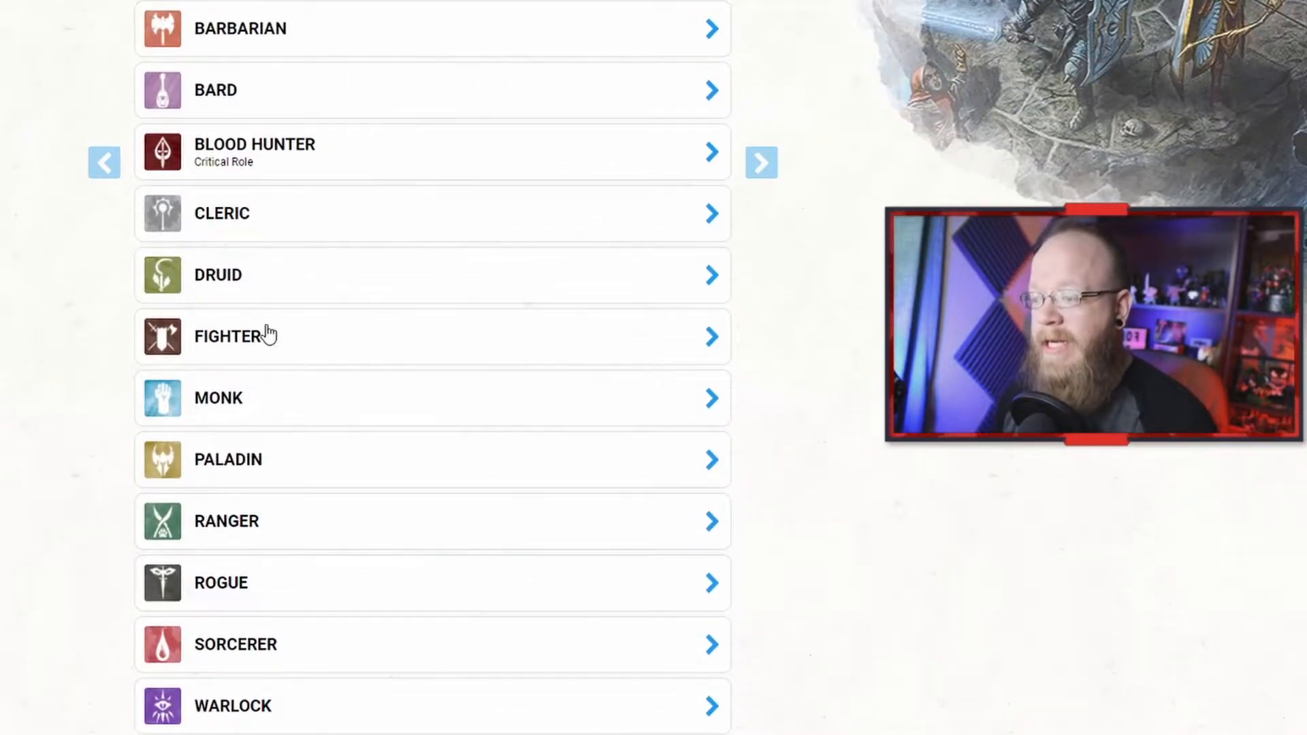
left_click(276, 265)
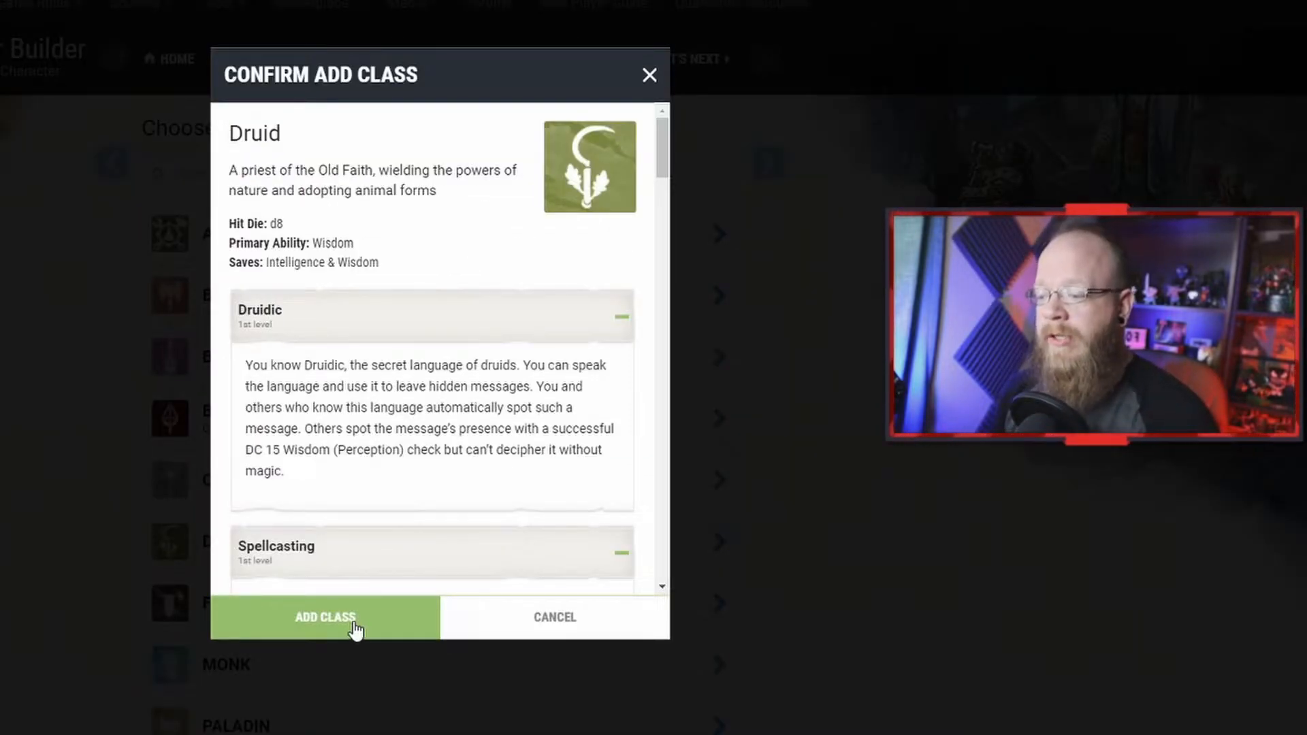
left_click(352, 625)
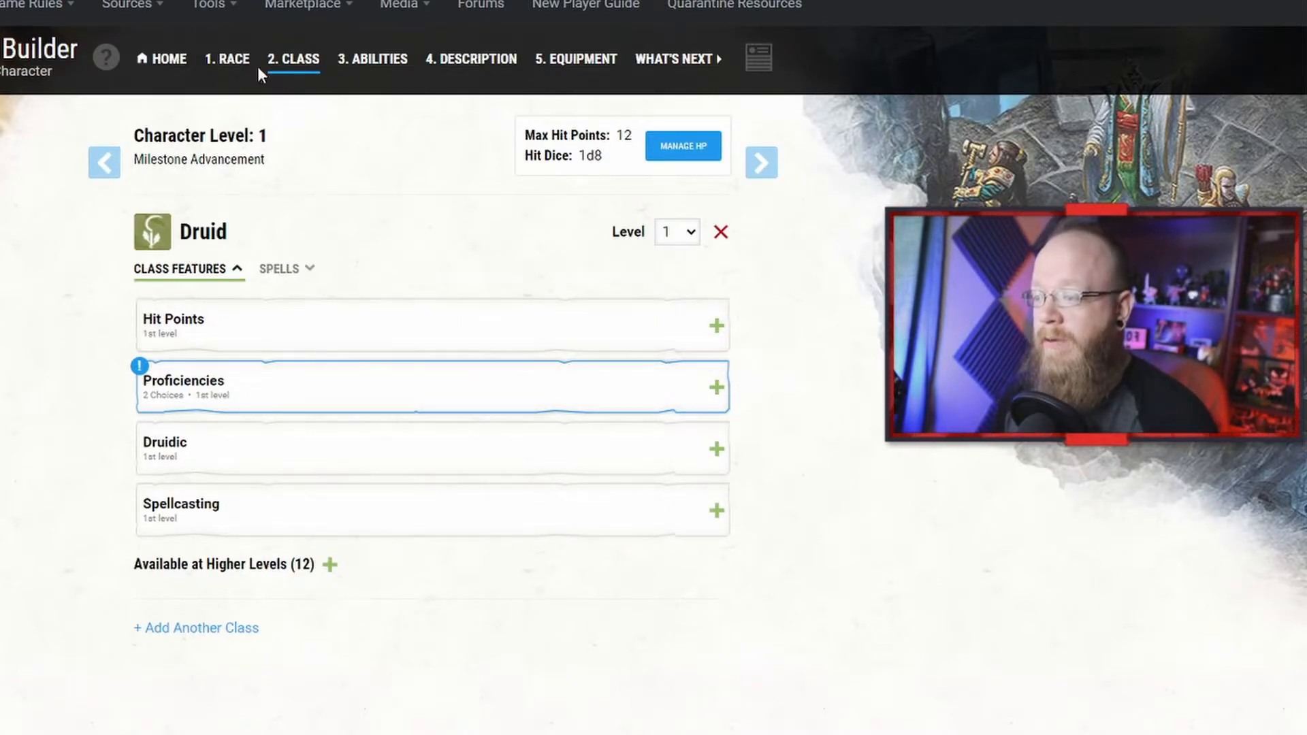
Step: Set the Druid's class level to 5
left_click(228, 60)
left_click(289, 63)
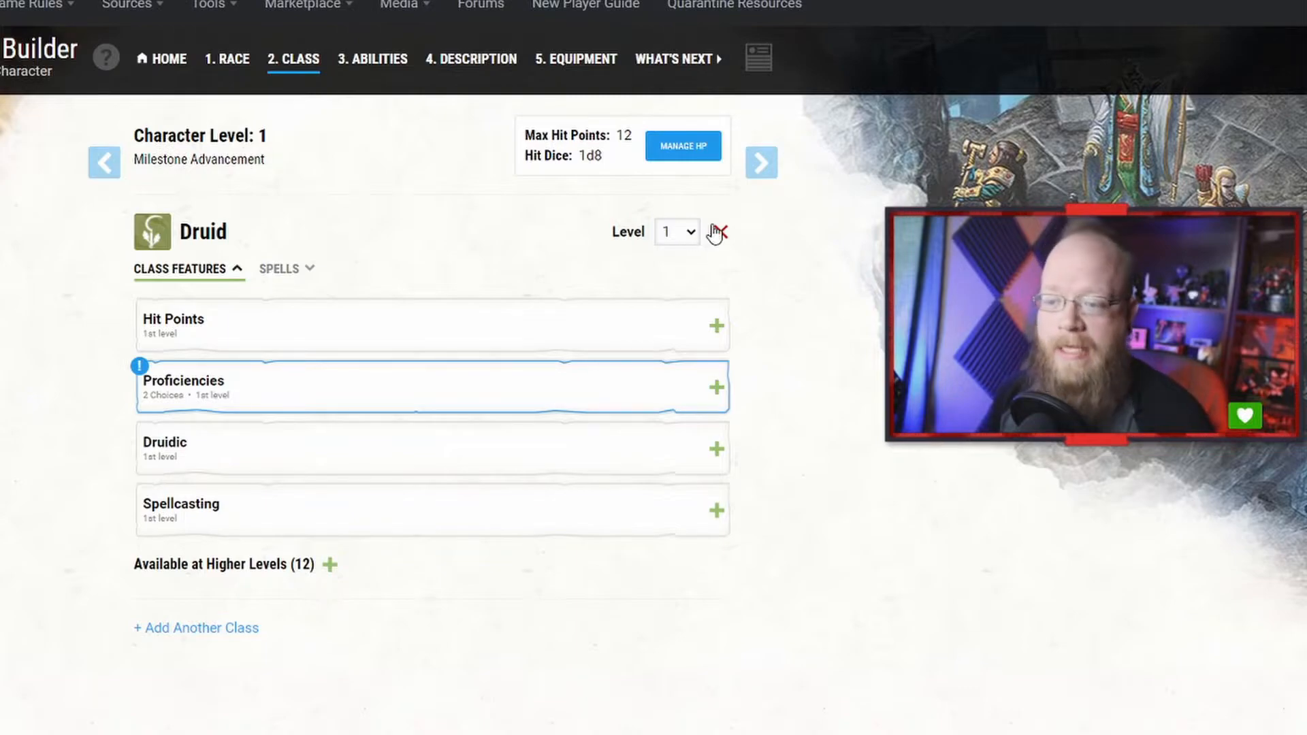
left_click(690, 236)
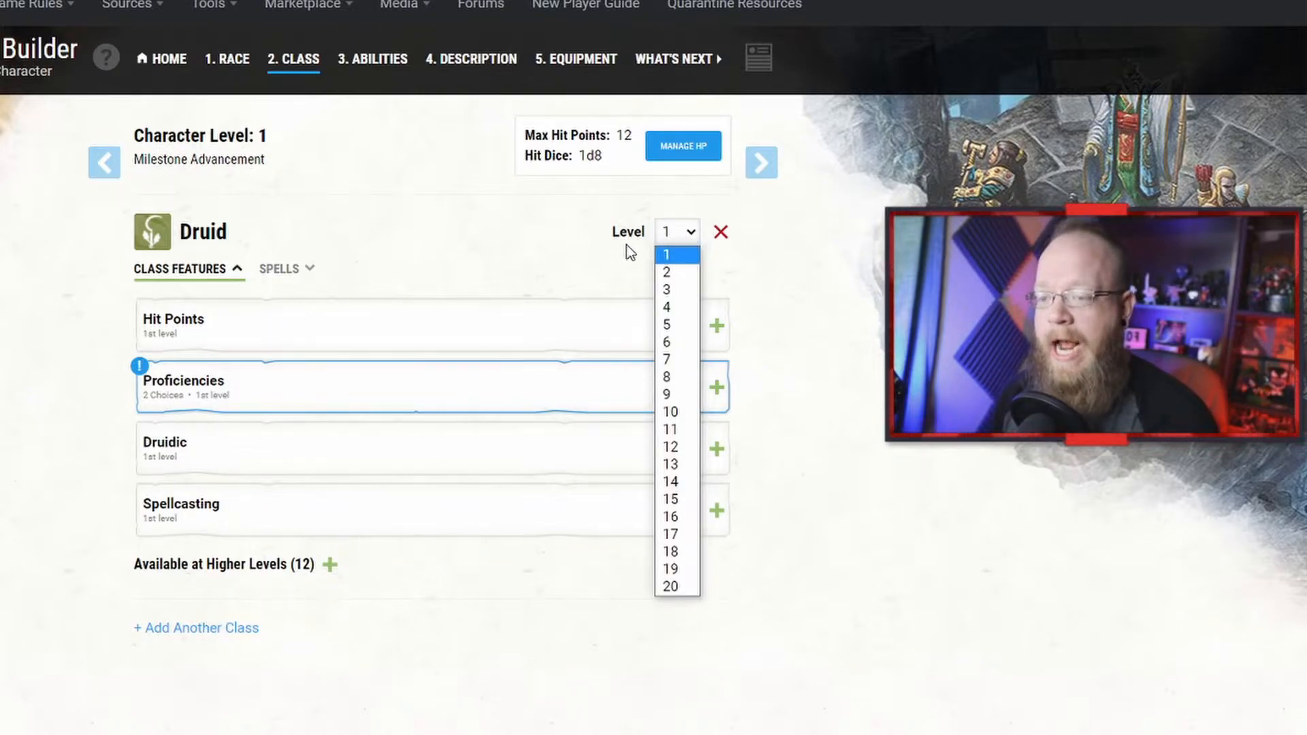
left_click(674, 332)
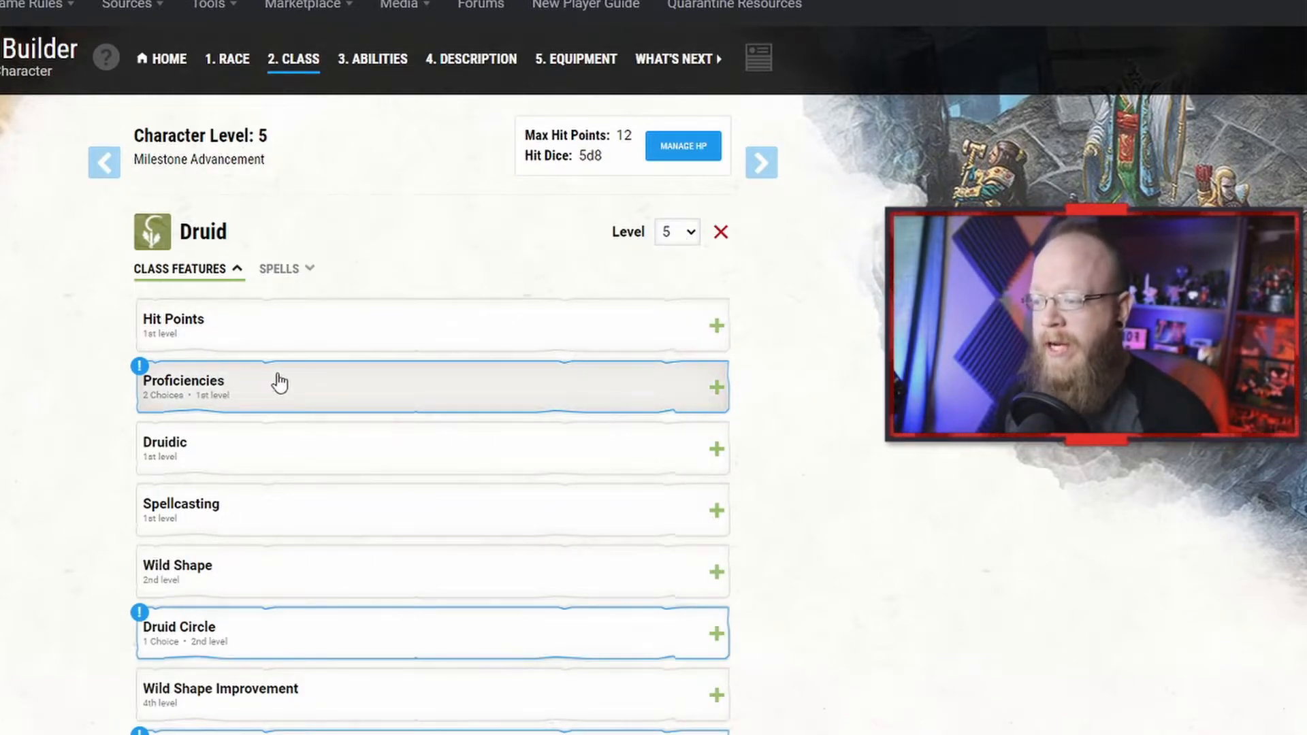
Step: Choose Animal Handling and Nature as the Druid's two skill proficiencies
scroll(333, 660, "down", 2)
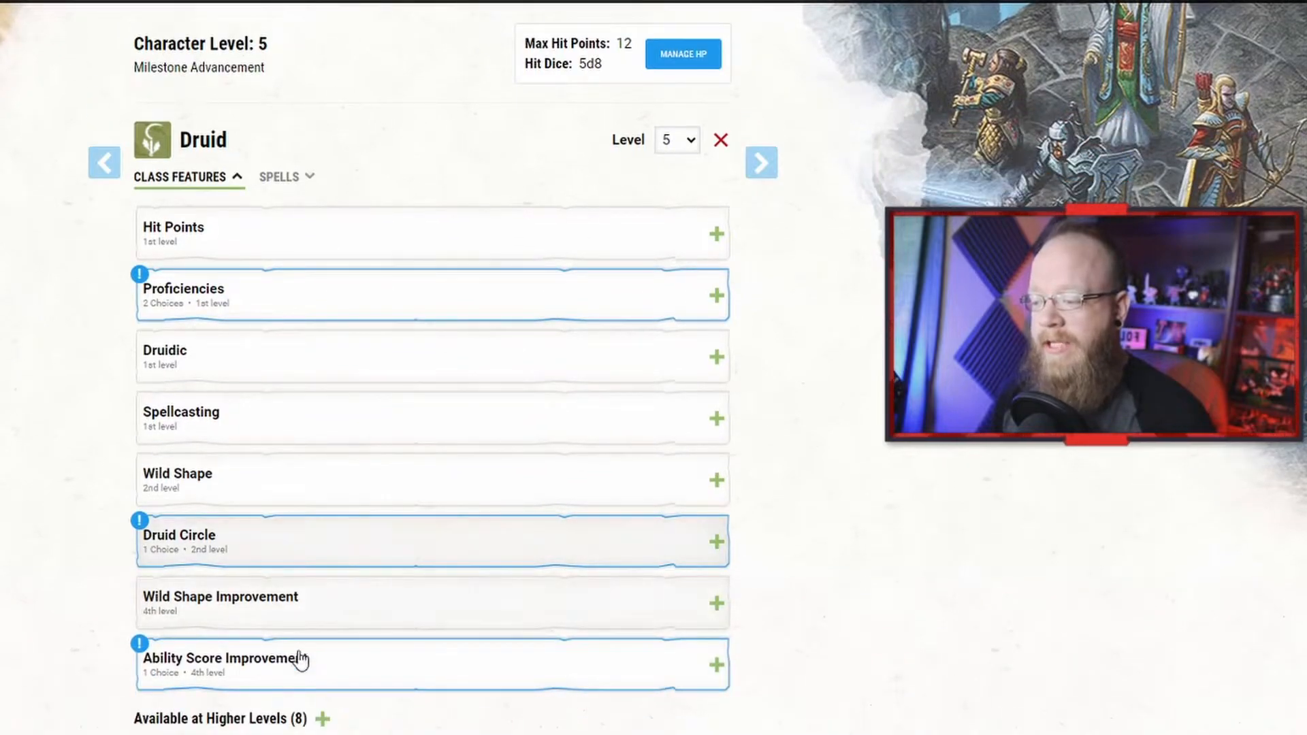
left_click(311, 305)
left_click(322, 468)
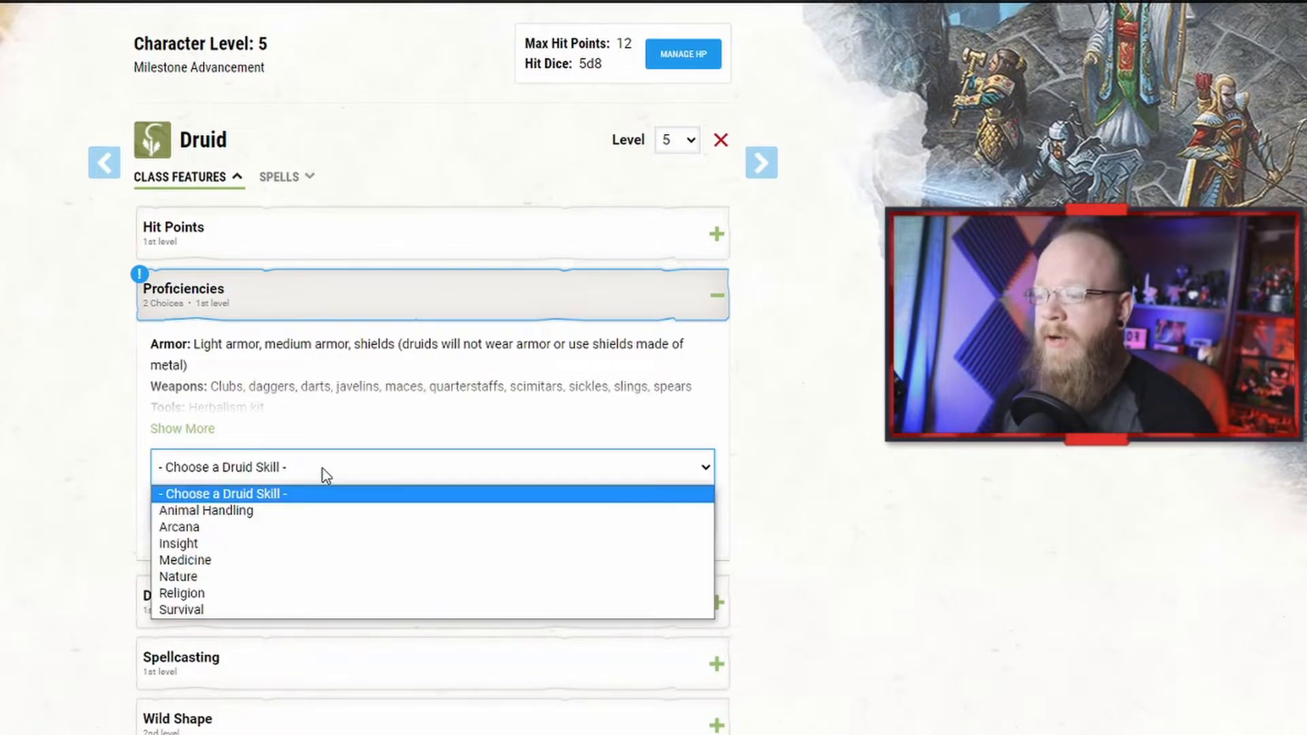
left_click(289, 521)
left_click(292, 521)
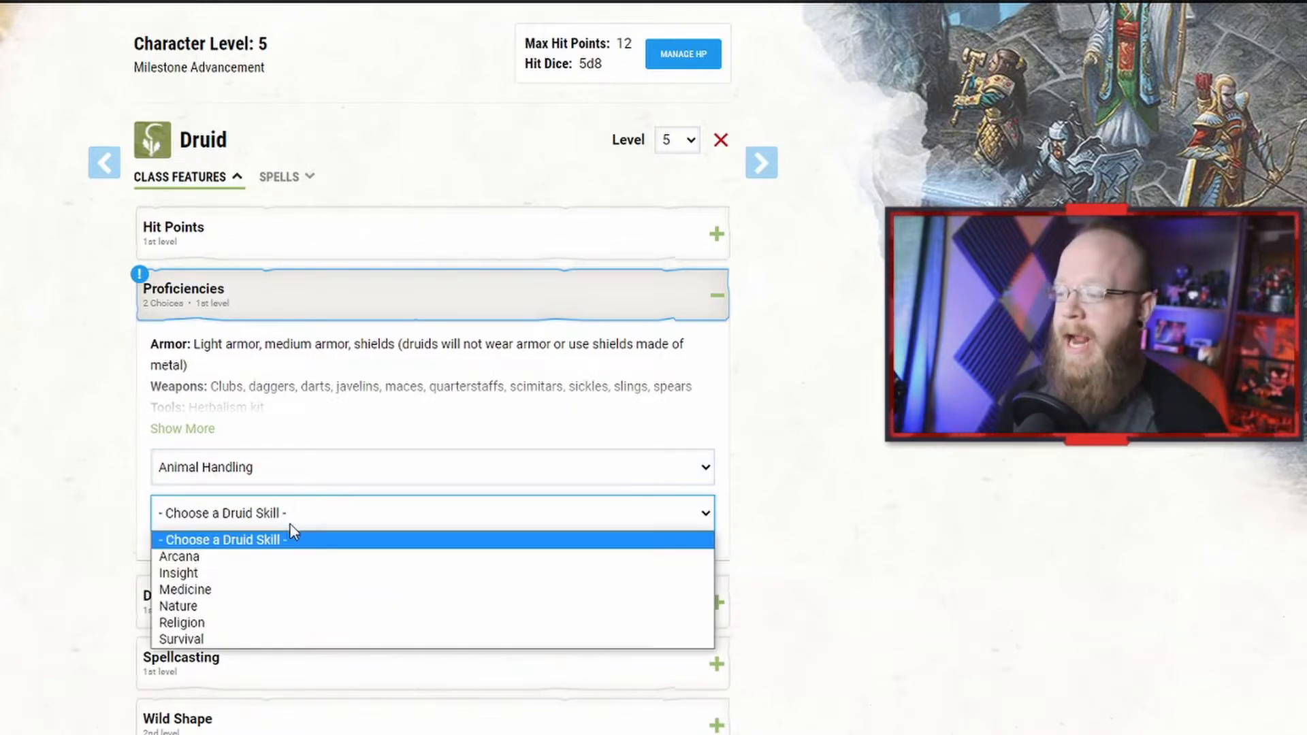
left_click(279, 608)
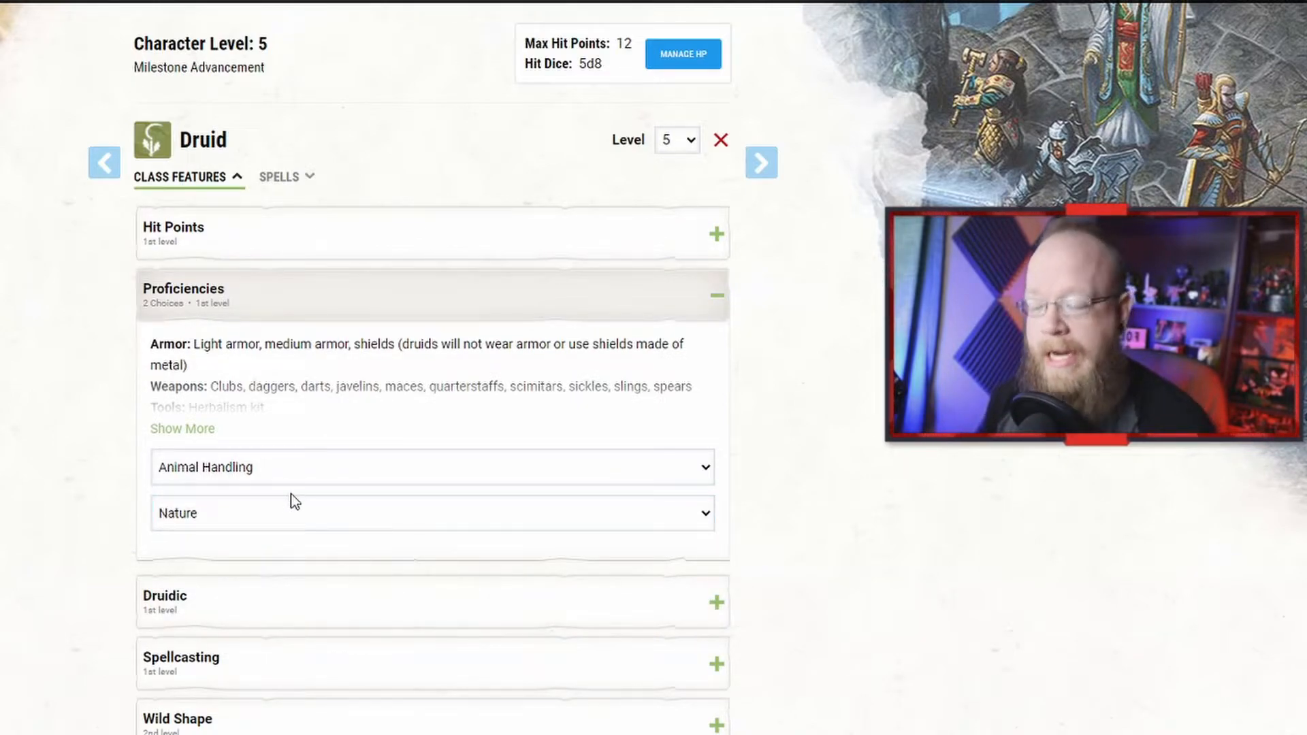
Step: Expand and collapse the Druid's class feature sections to review them
scroll(284, 513, "down", 2)
left_click(271, 220)
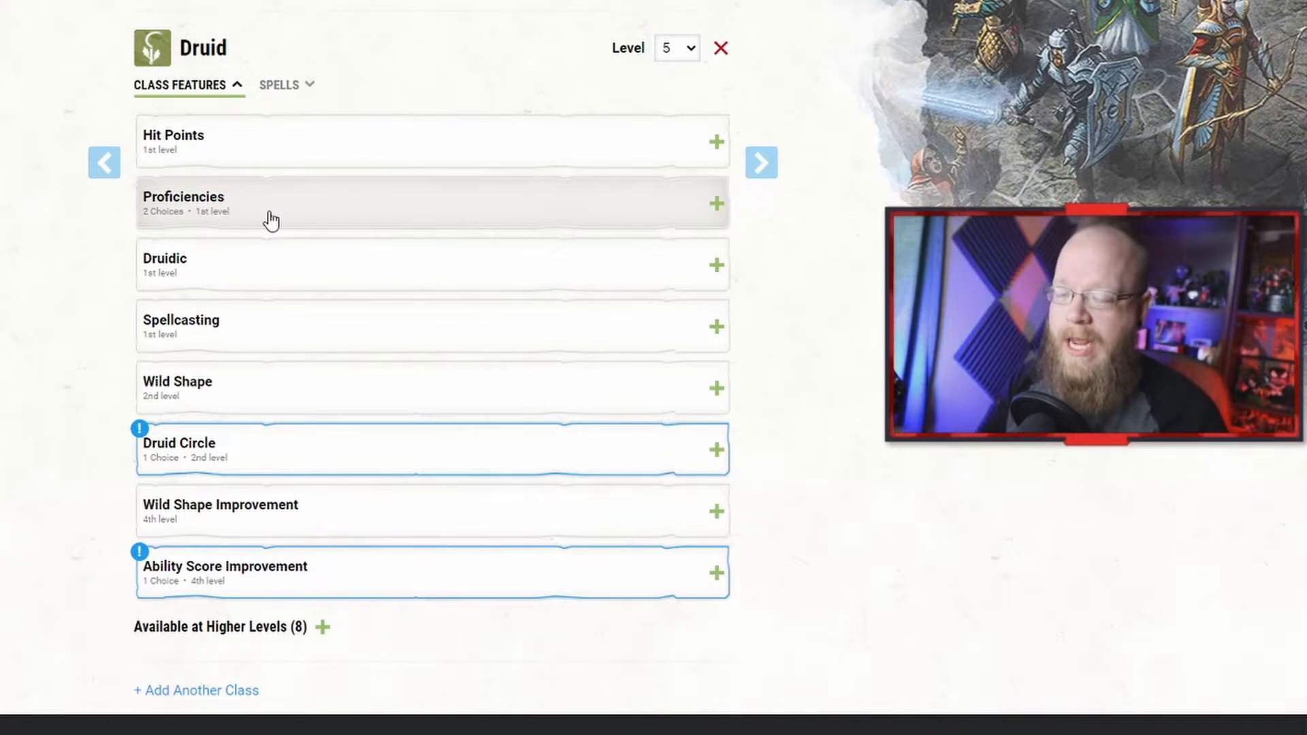
left_click(314, 273)
left_click(312, 273)
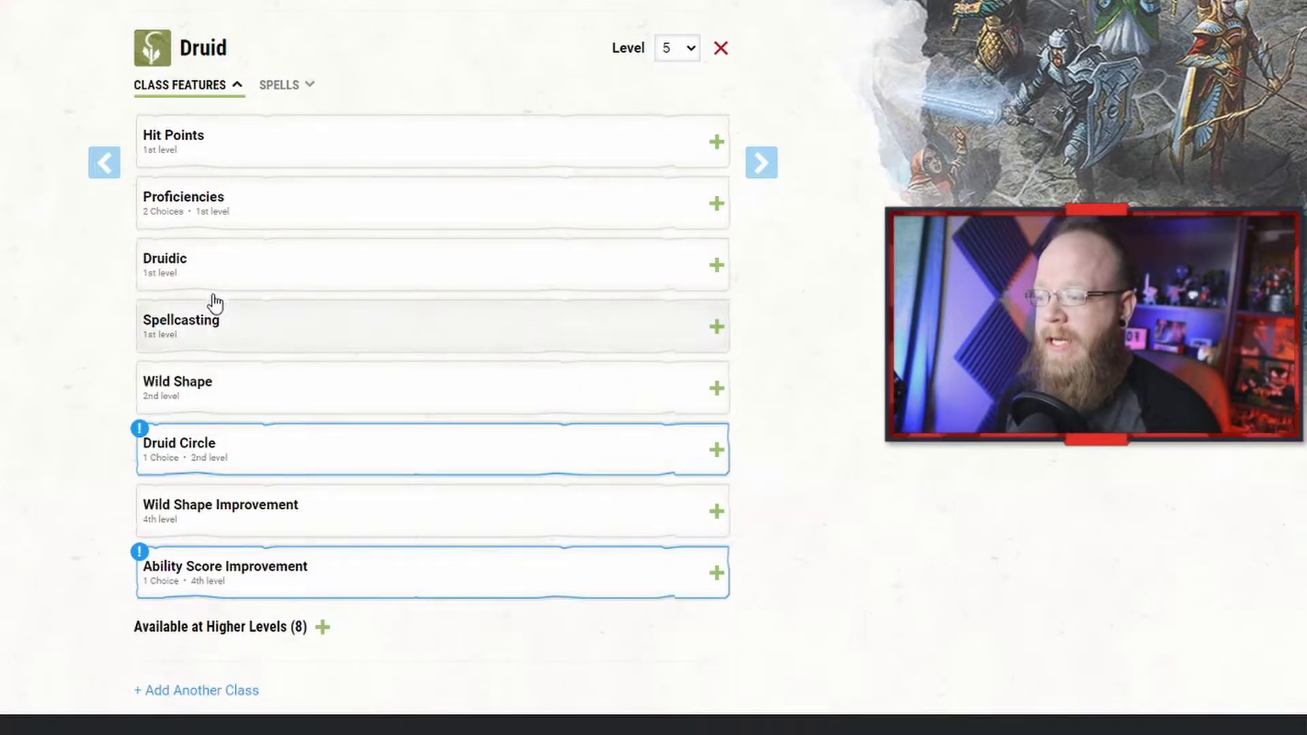
left_click(291, 213)
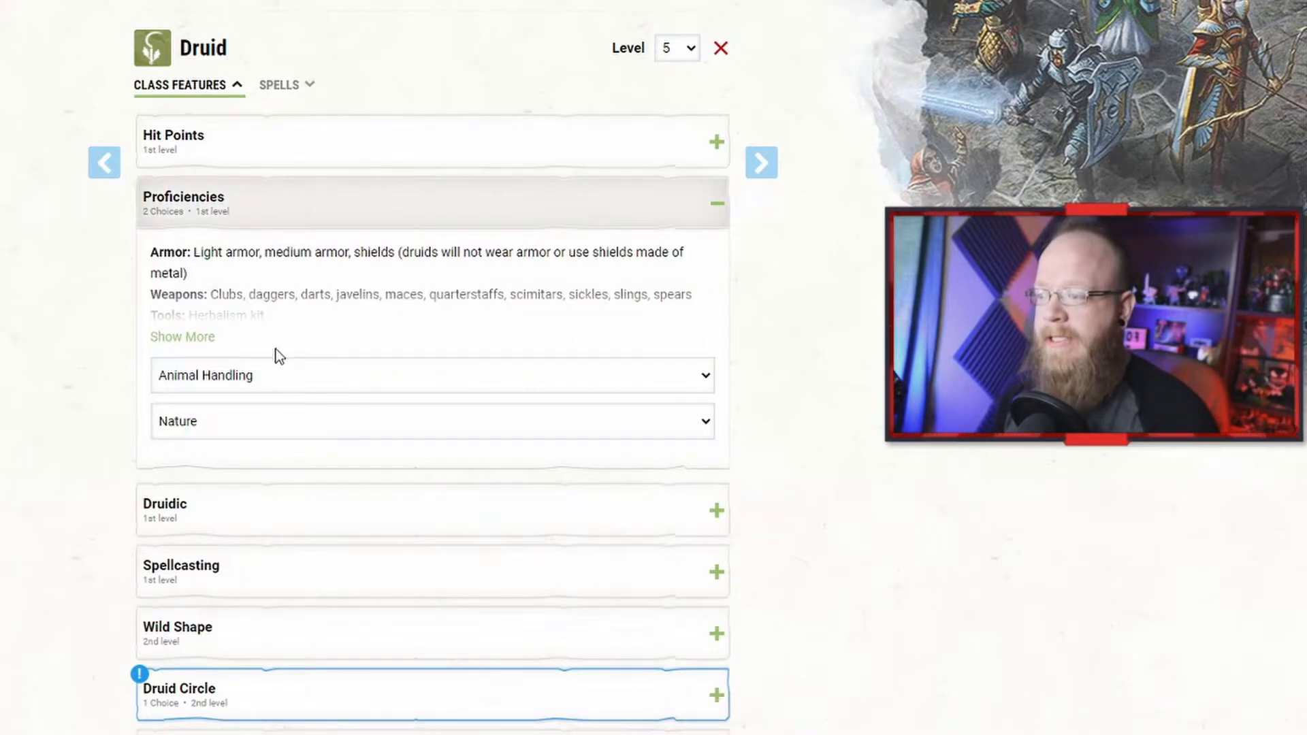
left_click(306, 198)
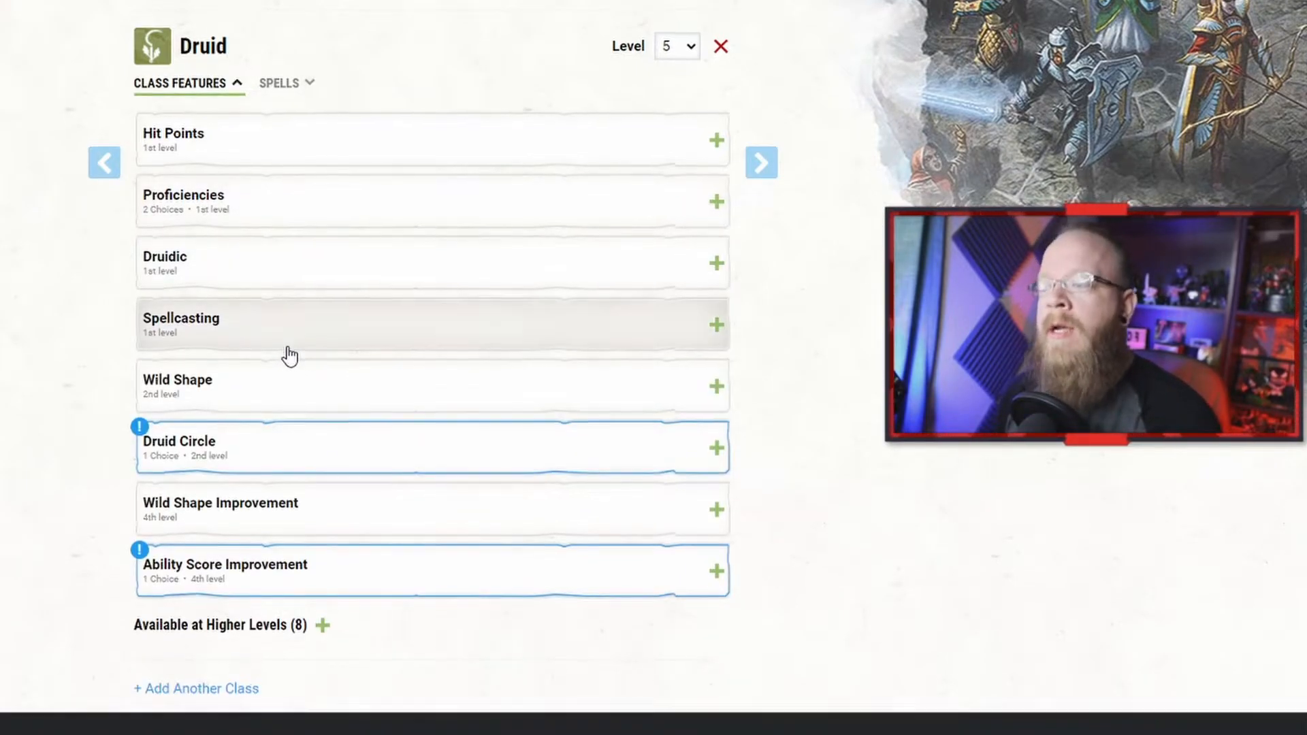
Step: Choose Circle of the Moon as the Druid Circle
scroll(279, 340, "down", 3)
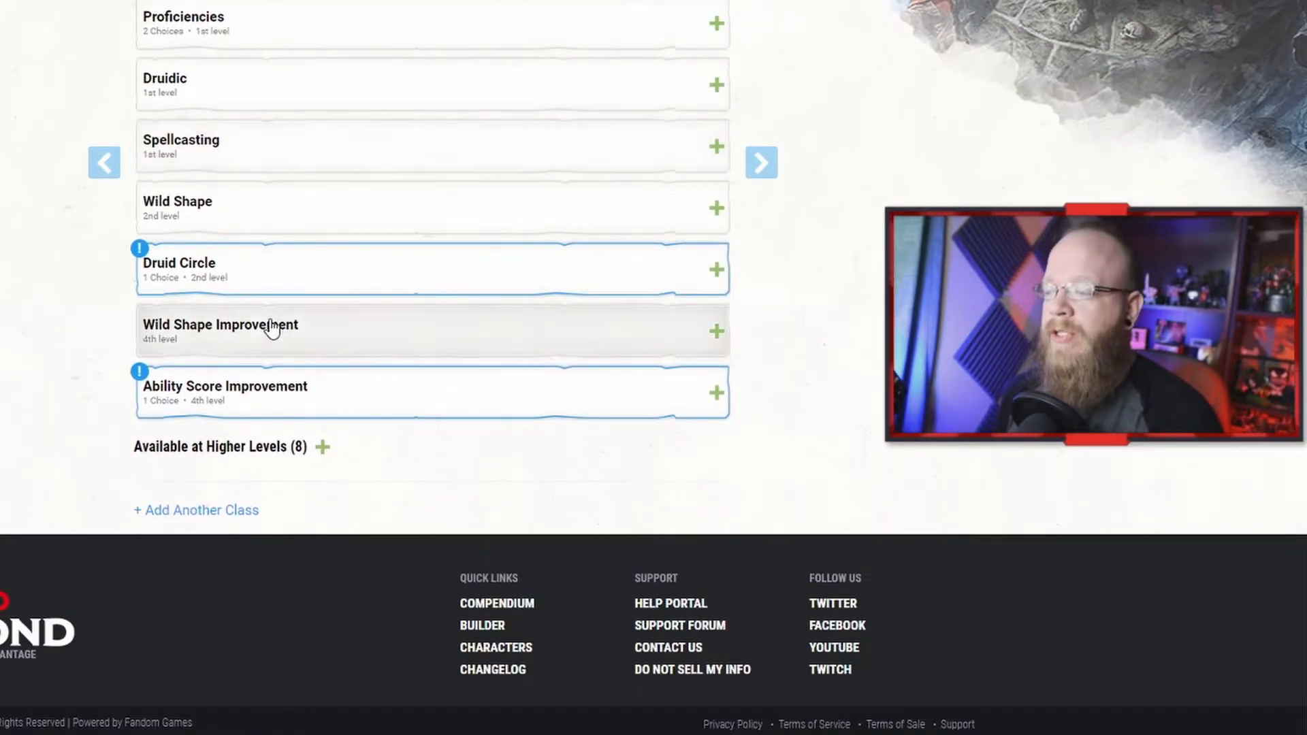
left_click(258, 272)
scroll(320, 409, "down", 1)
scroll(315, 416, "down", 2)
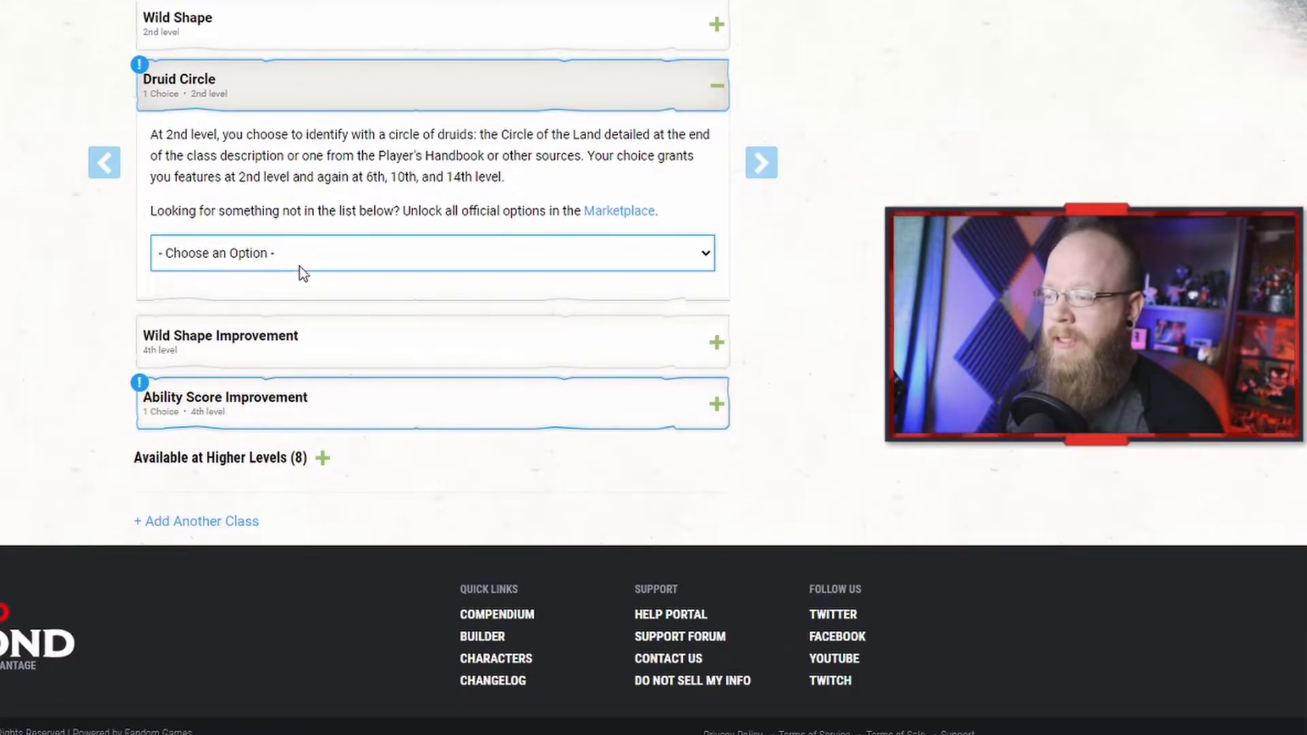
left_click(305, 251)
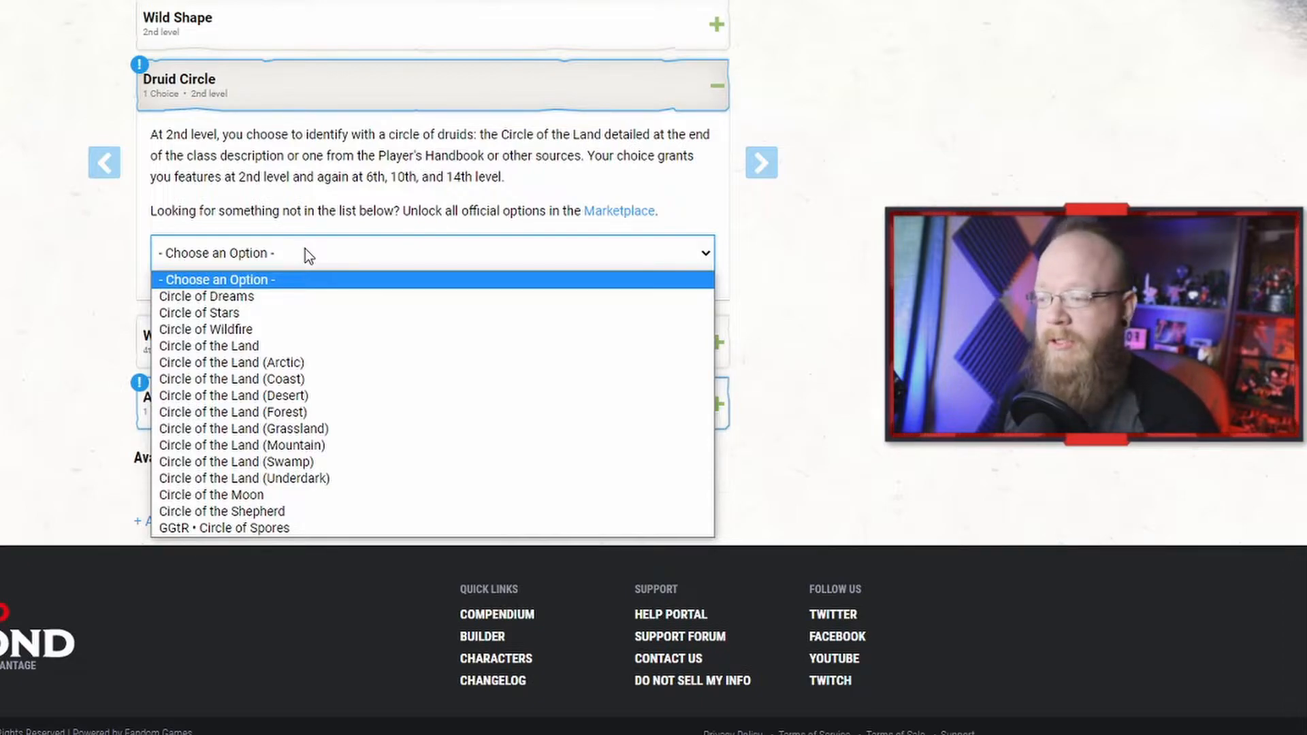
left_click(371, 490)
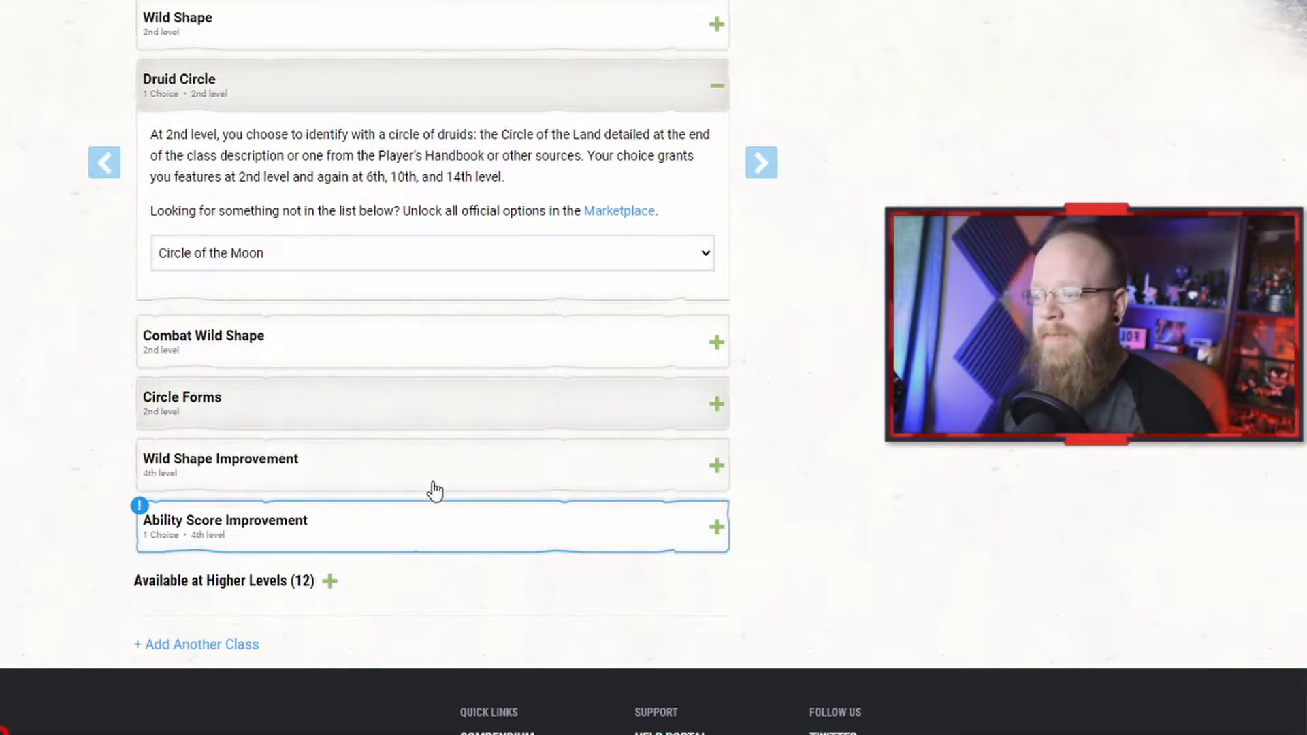
Step: Expand the Circle of the Moon and 4th-level feature sections to read their descriptions
left_click(406, 543)
left_click(385, 342)
left_click(388, 343)
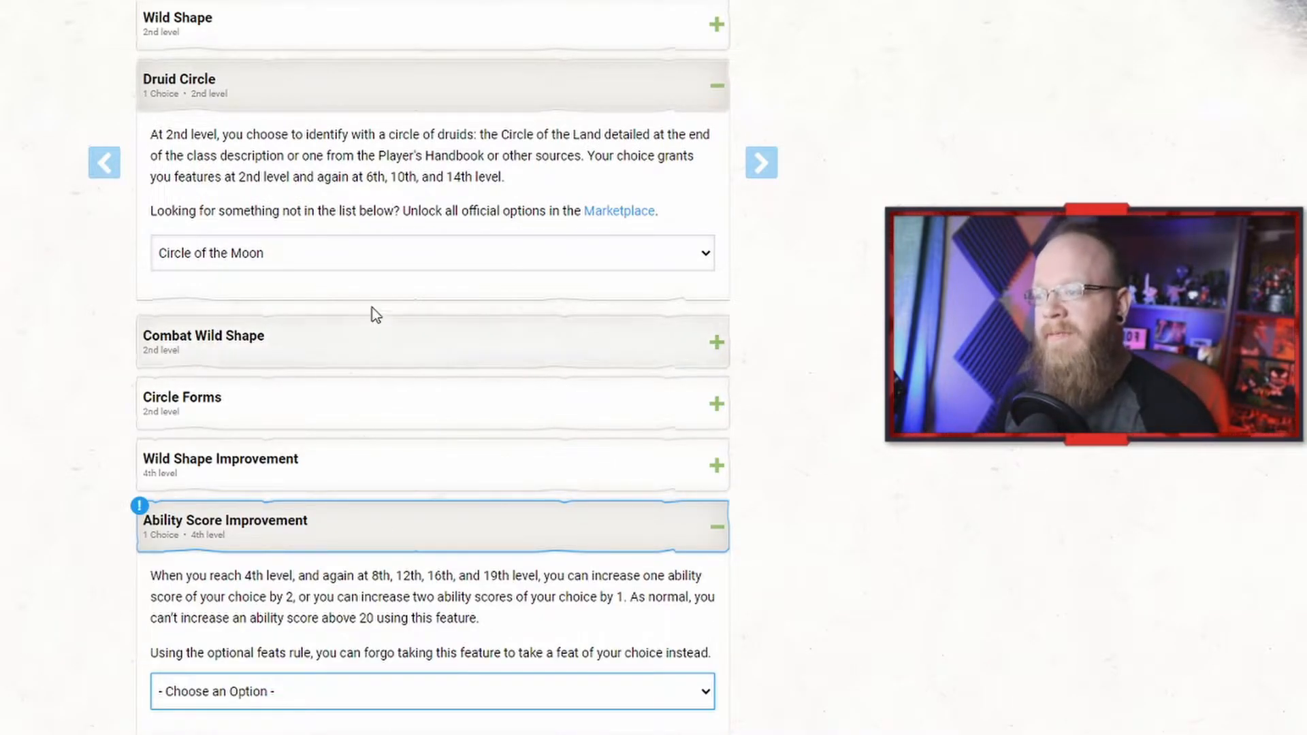
left_click(370, 352)
left_click(392, 570)
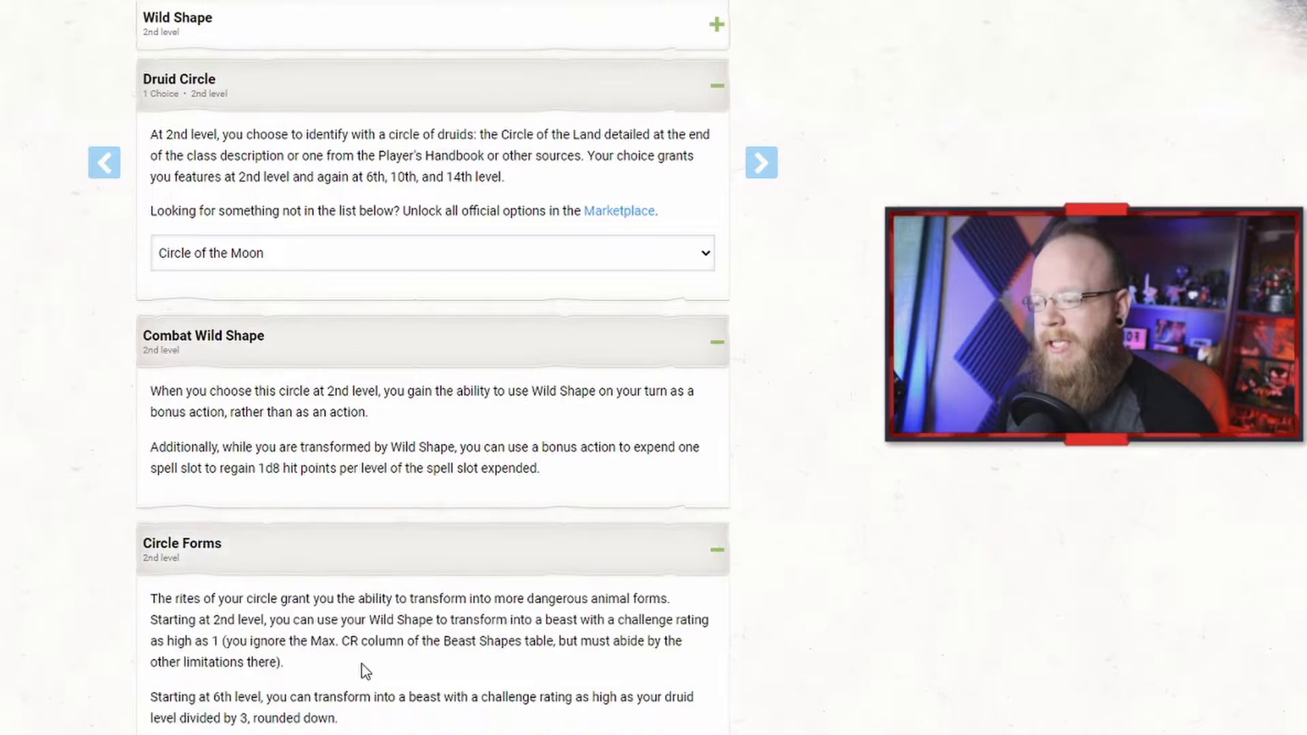
scroll(368, 585, "down", 3)
left_click(371, 600)
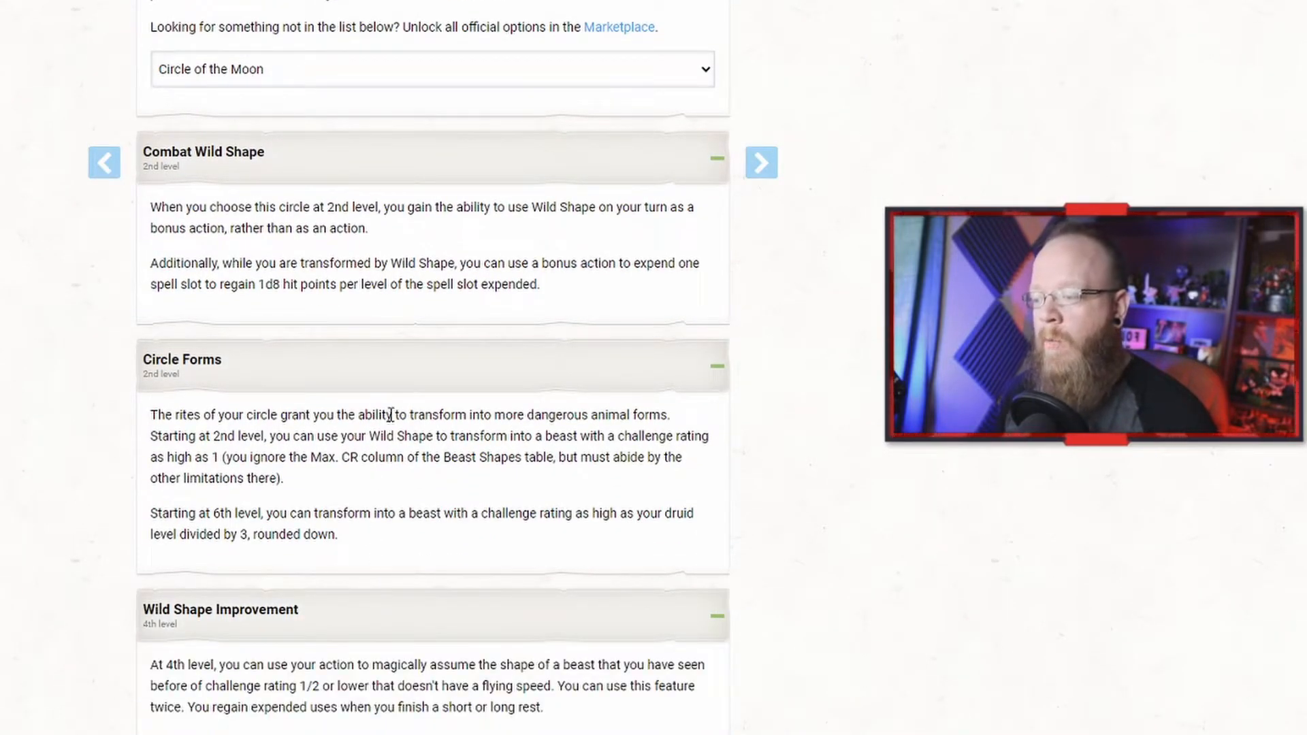
left_click(379, 619)
left_click(360, 385)
left_click(335, 162)
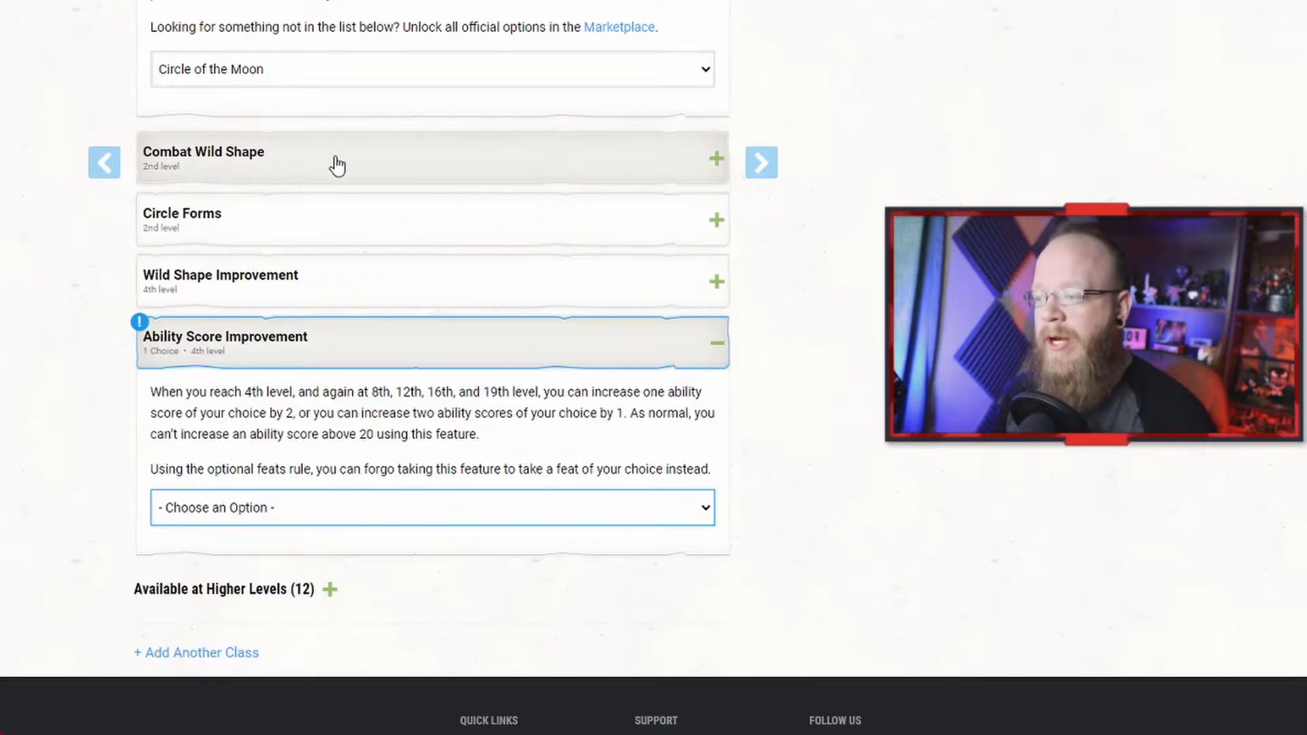
scroll(374, 175, "up", 3)
left_click(386, 95)
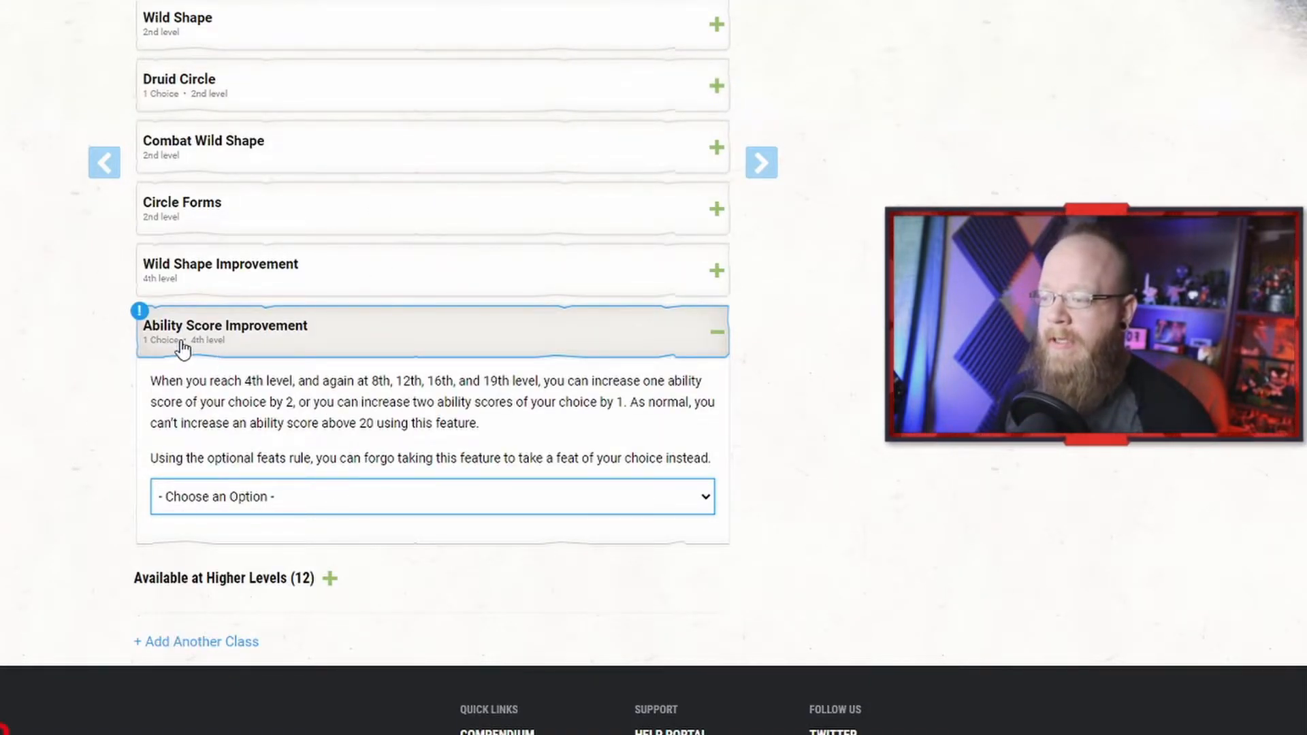
Step: Choose Ability Score Improvement rather than a feat for the 4th-level Ability Score Improvement feature
left_click(365, 504)
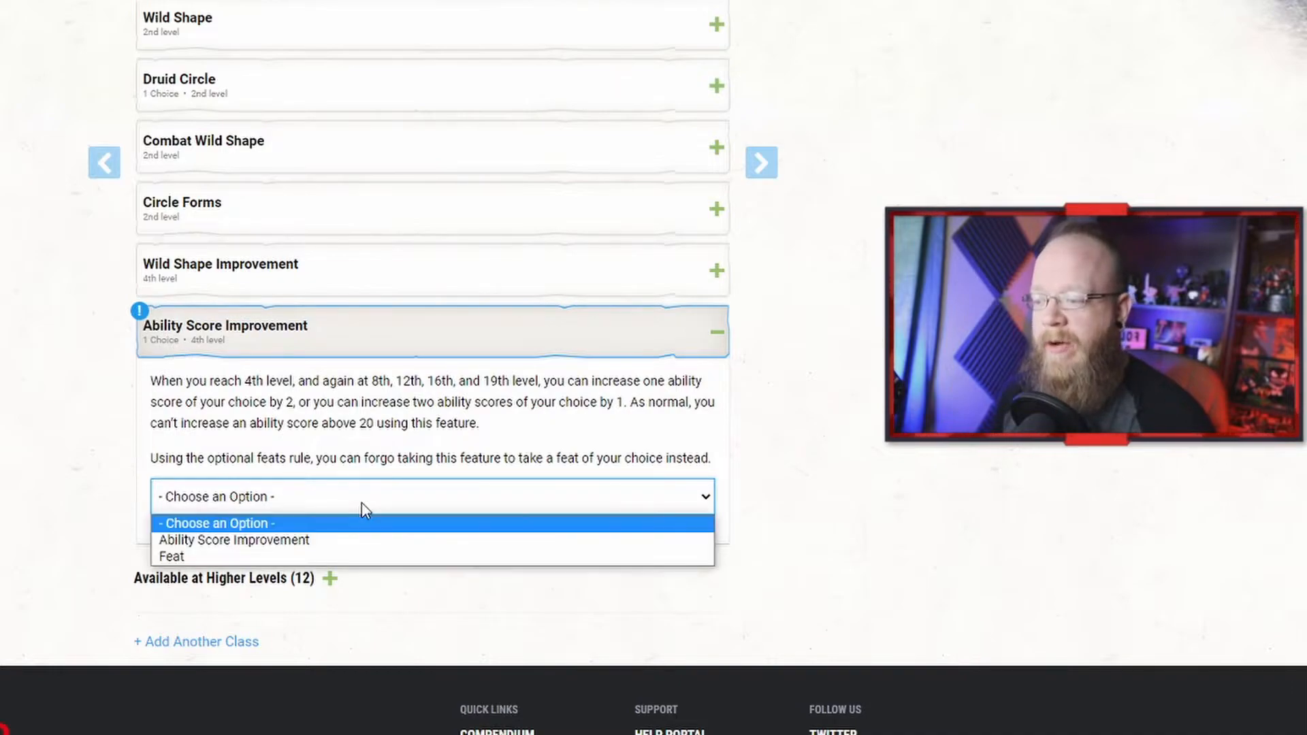
left_click(309, 538)
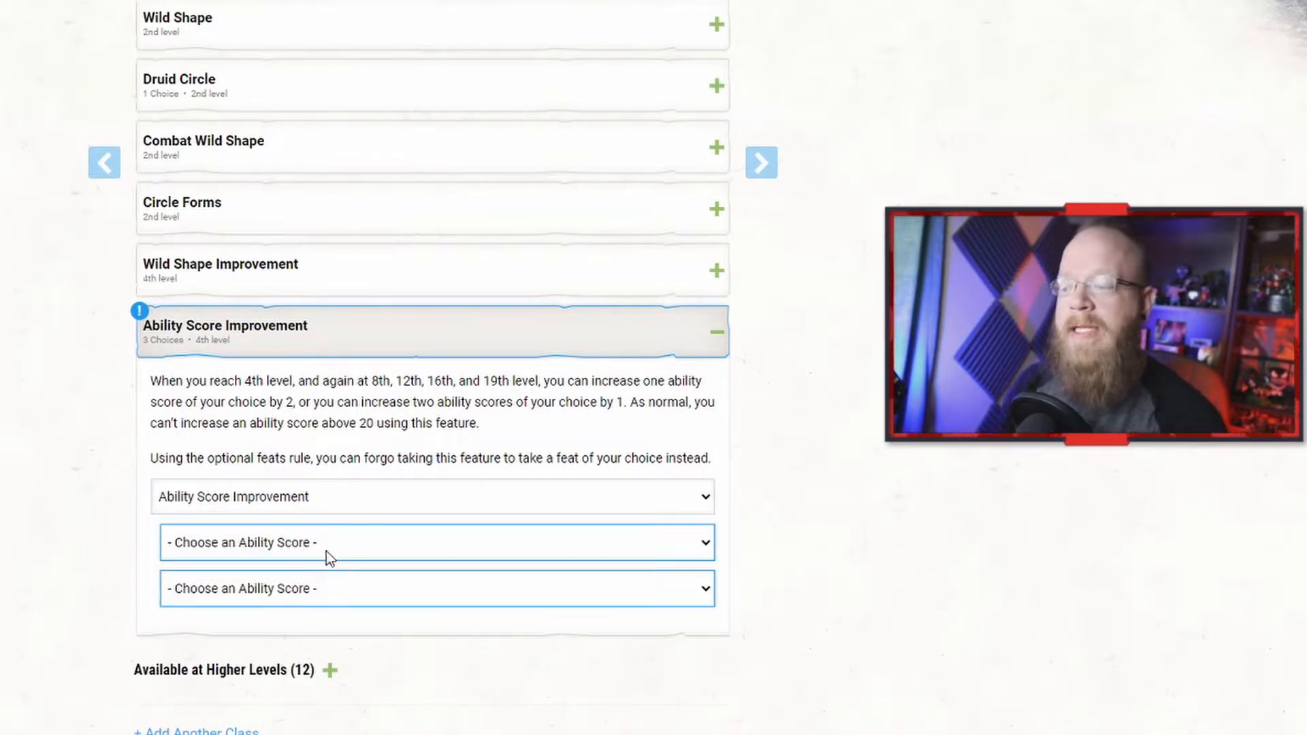
left_click(325, 544)
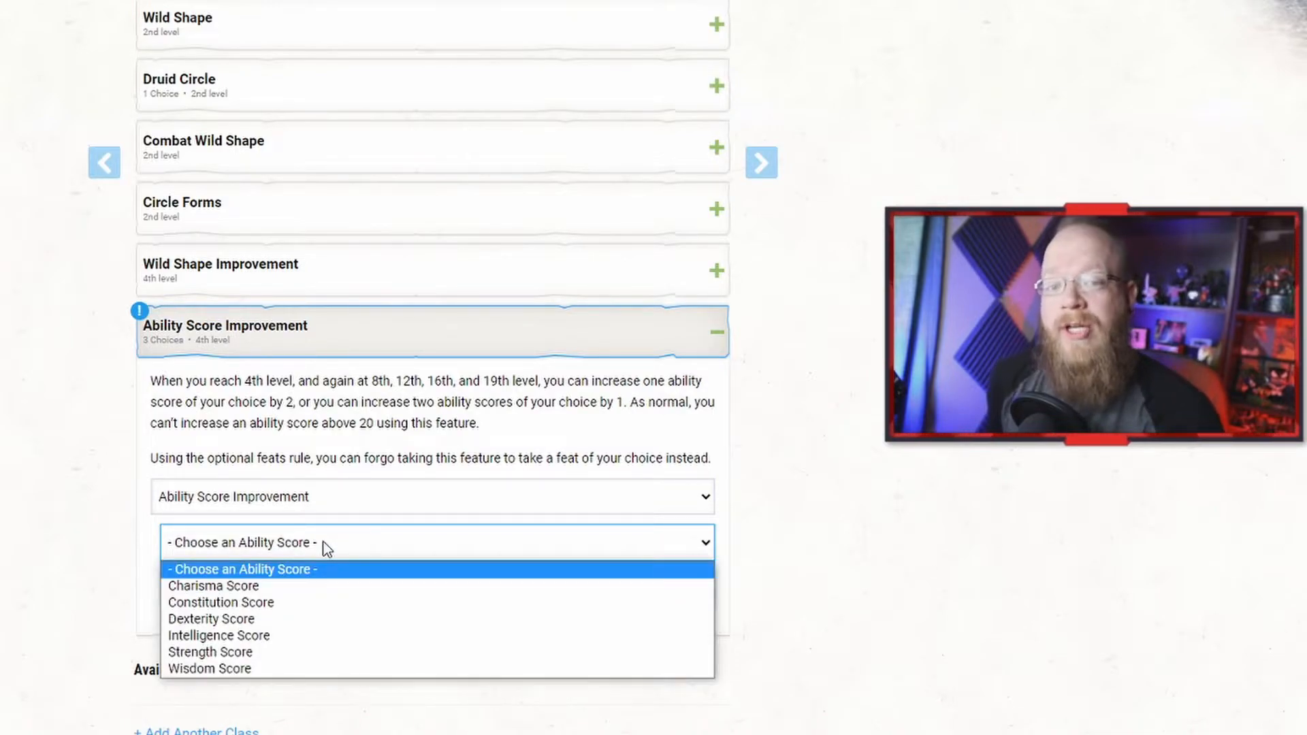
left_click(332, 538)
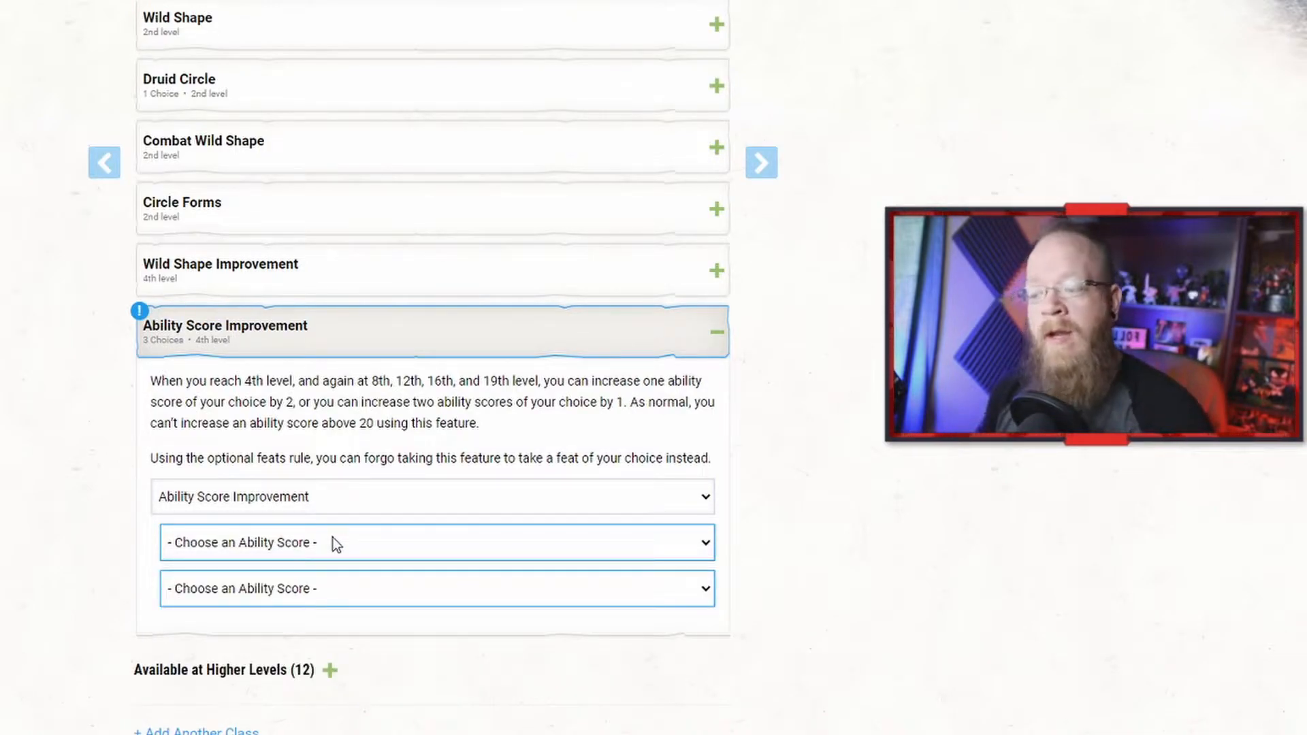
Step: Move on from the class choices to the Abilities step
scroll(365, 414, "up", 1)
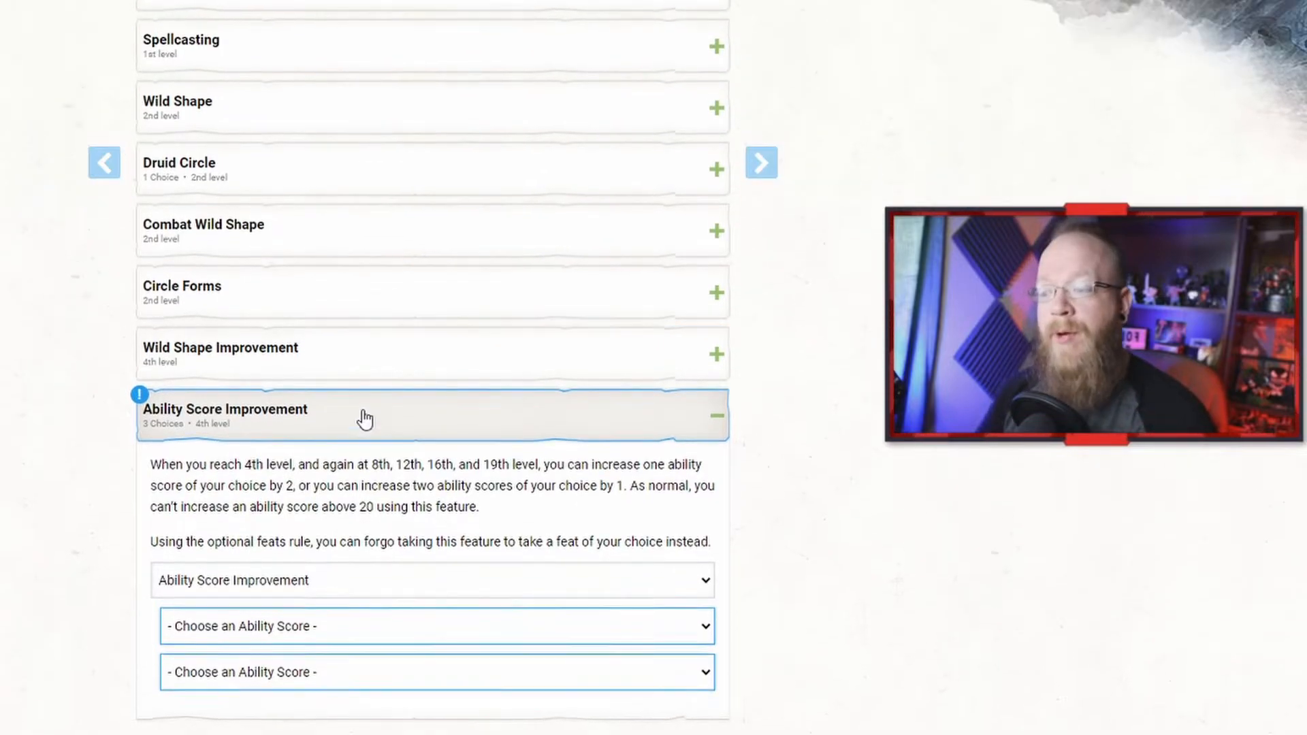
scroll(365, 414, "up", 7)
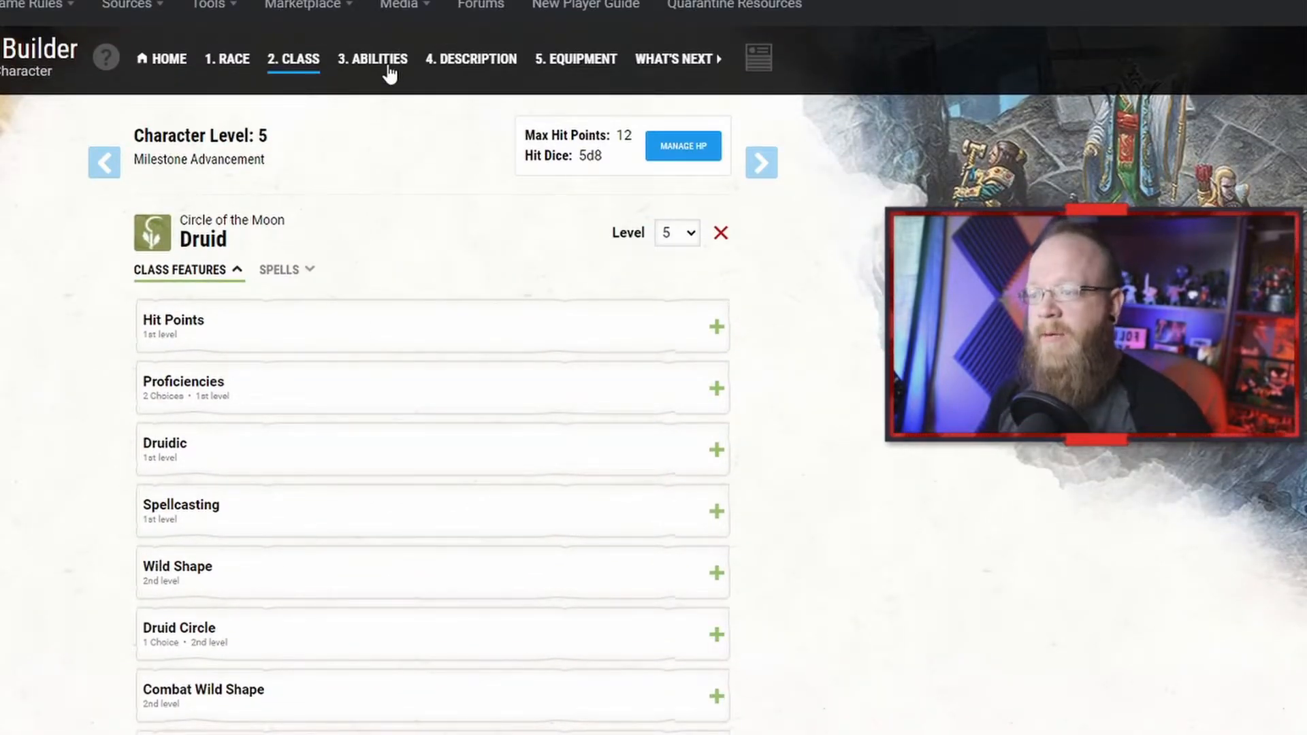
left_click(389, 71)
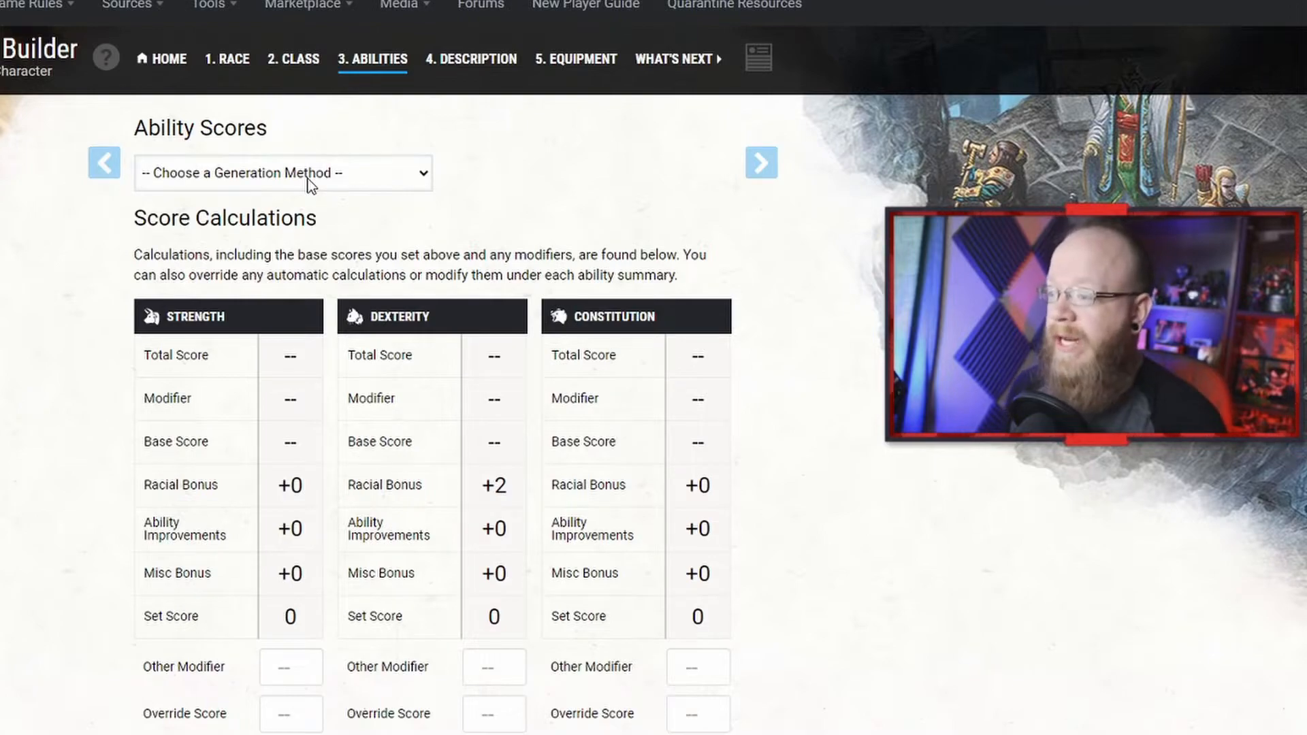
Step: Choose Standard Array as the ability score generation method
left_click(310, 184)
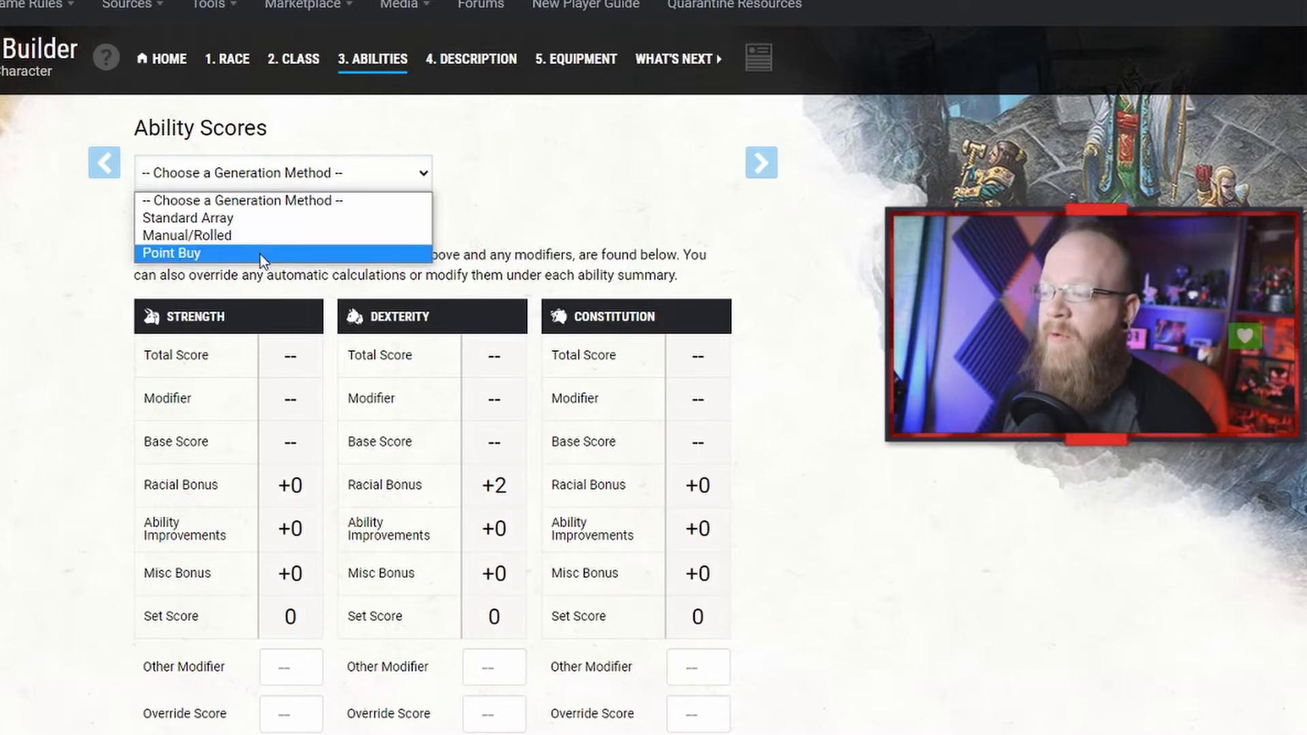
left_click(273, 218)
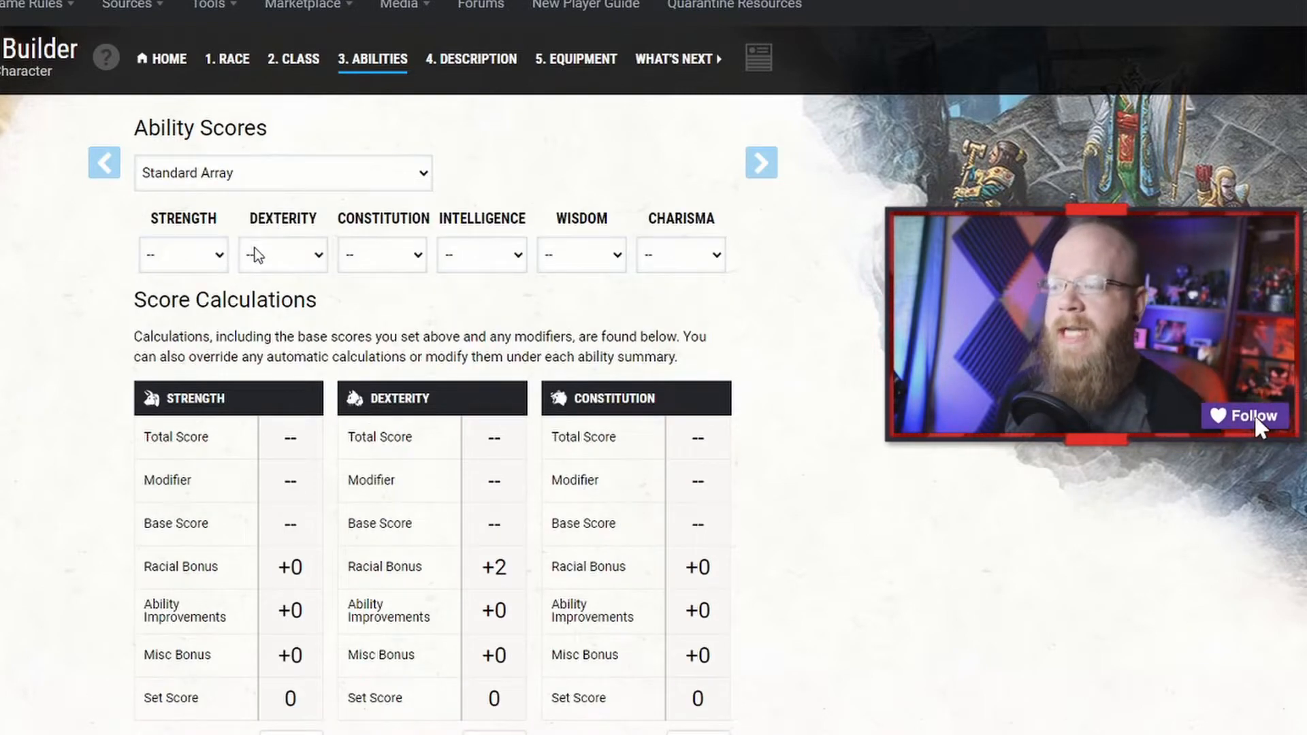
left_click(217, 249)
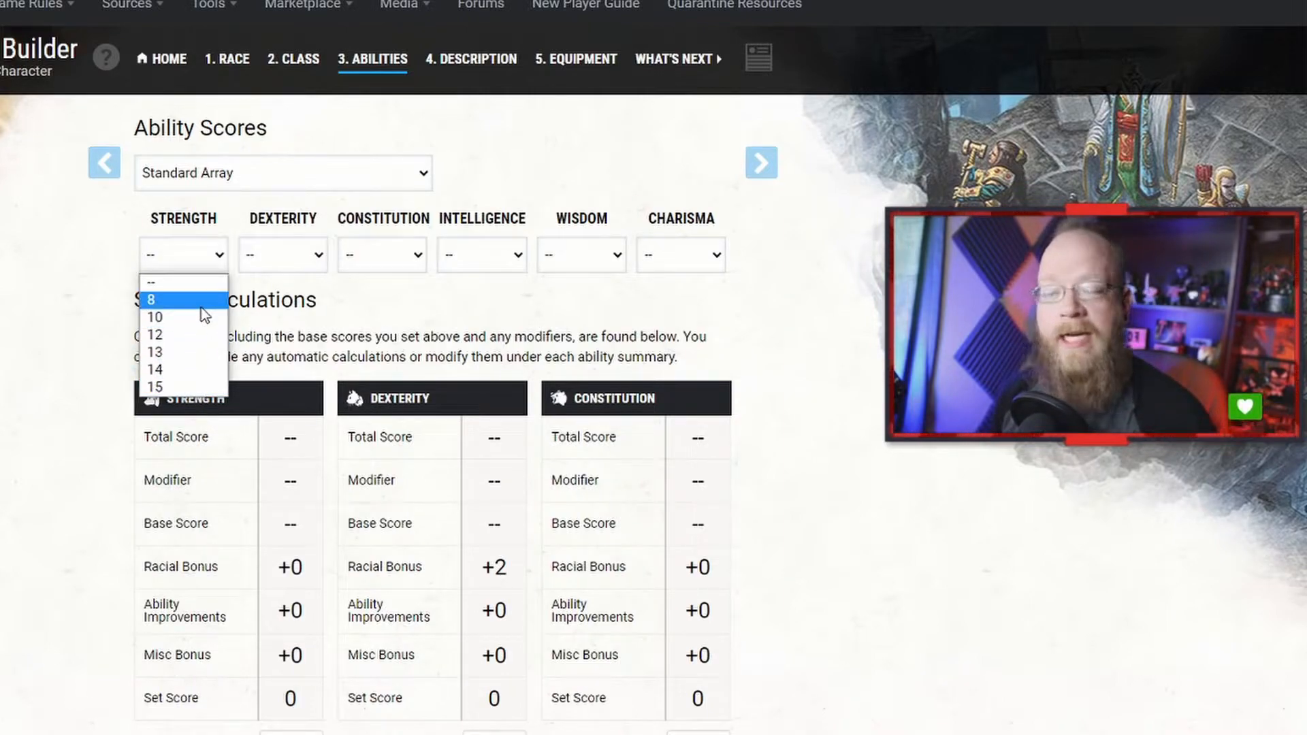
left_click(256, 200)
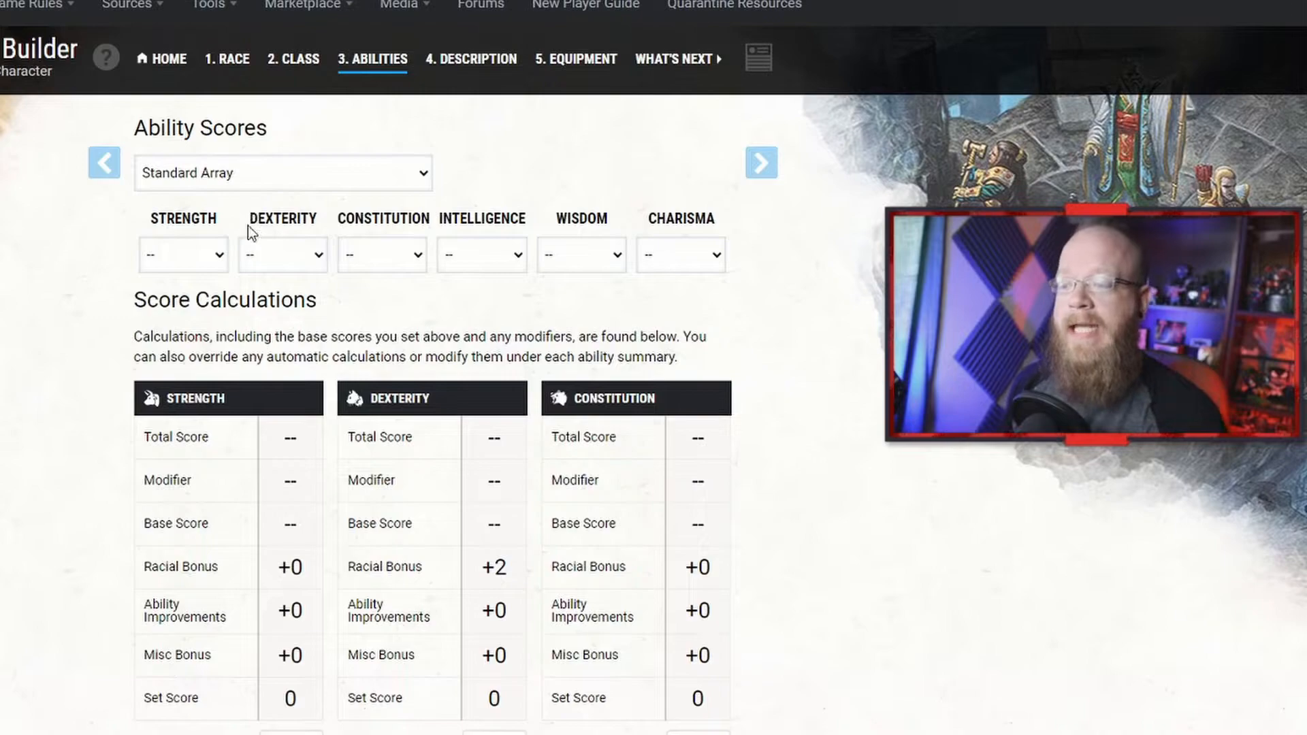
Step: Assign 15 to Wisdom and 13 to Charisma from the standard array
left_click(589, 253)
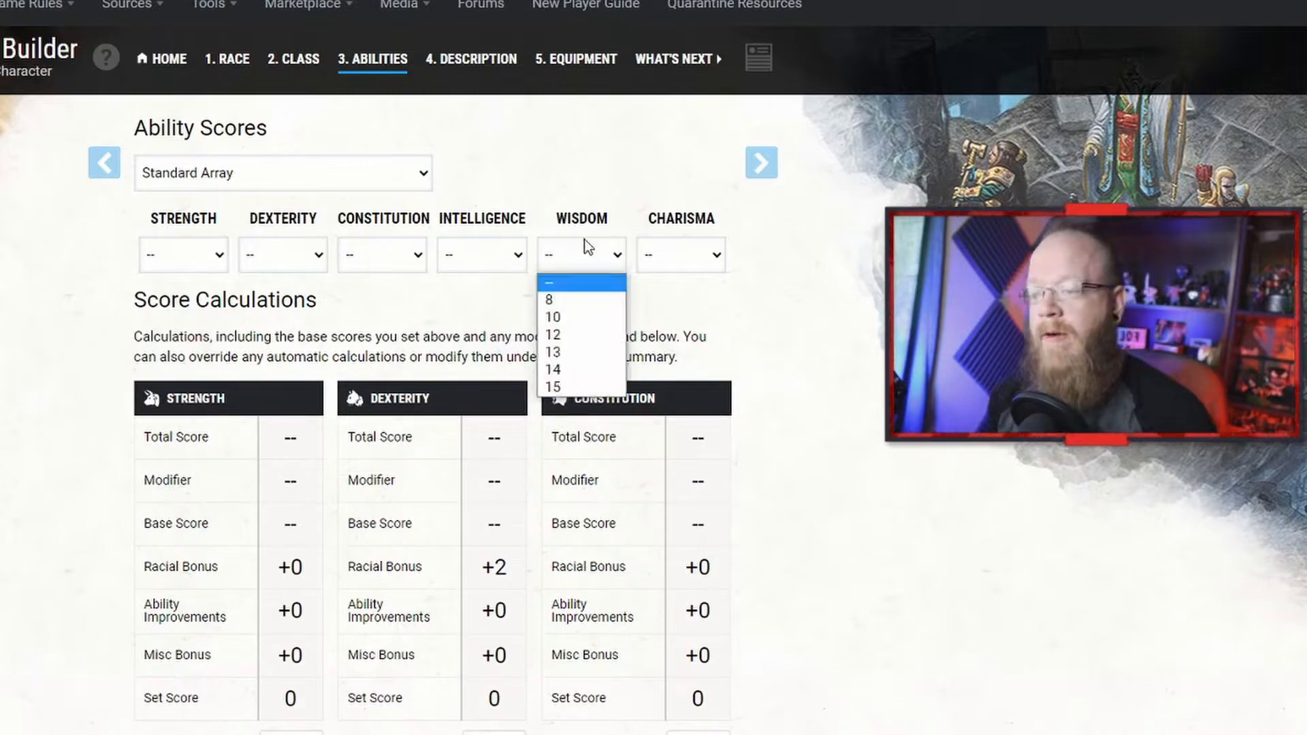
left_click(584, 380)
left_click(643, 257)
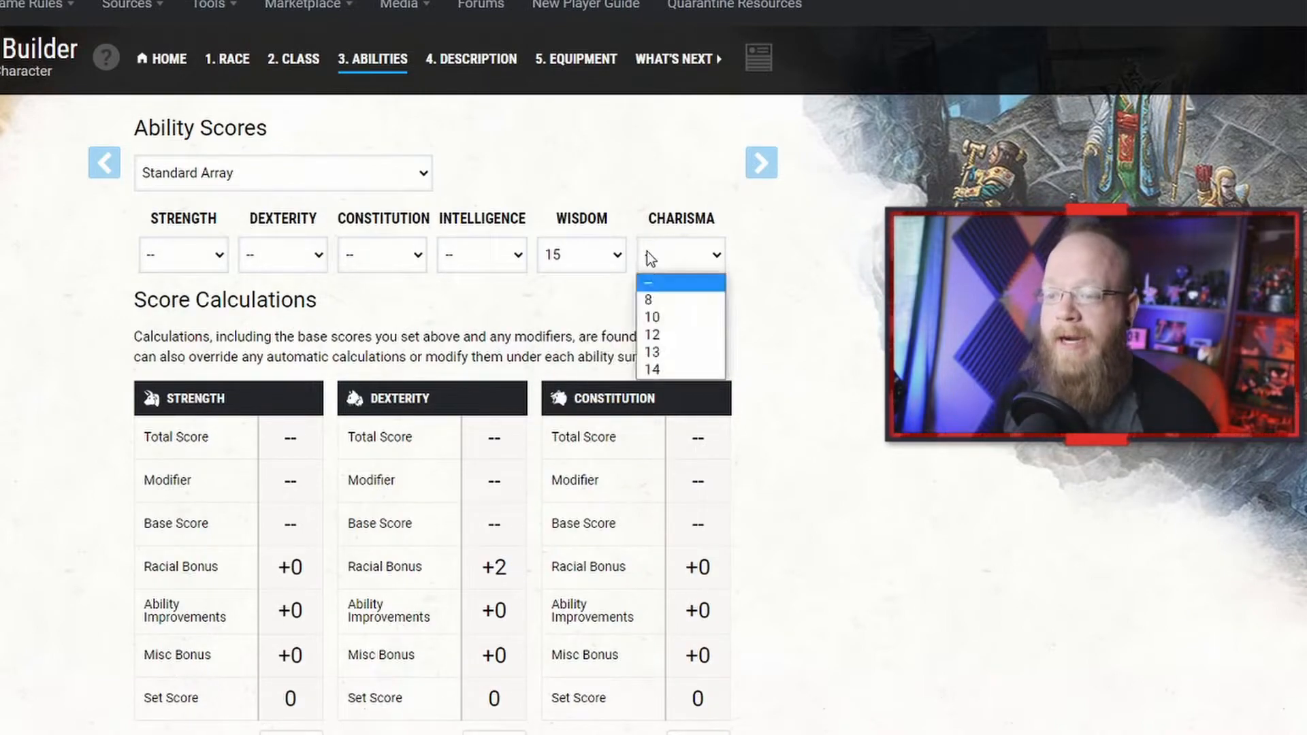
left_click(669, 344)
Step: Assign the remaining standard array scores: Constitution 14, Intelligence 12, Dexterity 10, Strength 8
left_click(501, 257)
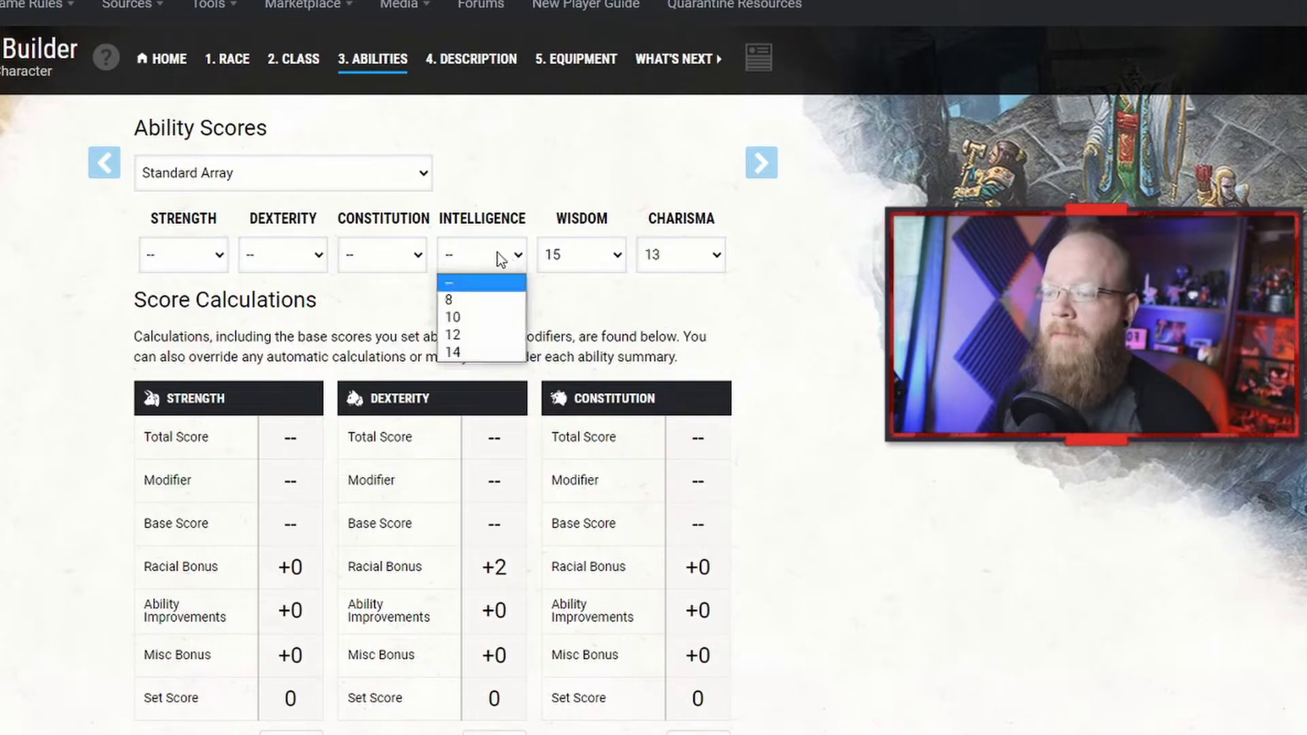
left_click(401, 268)
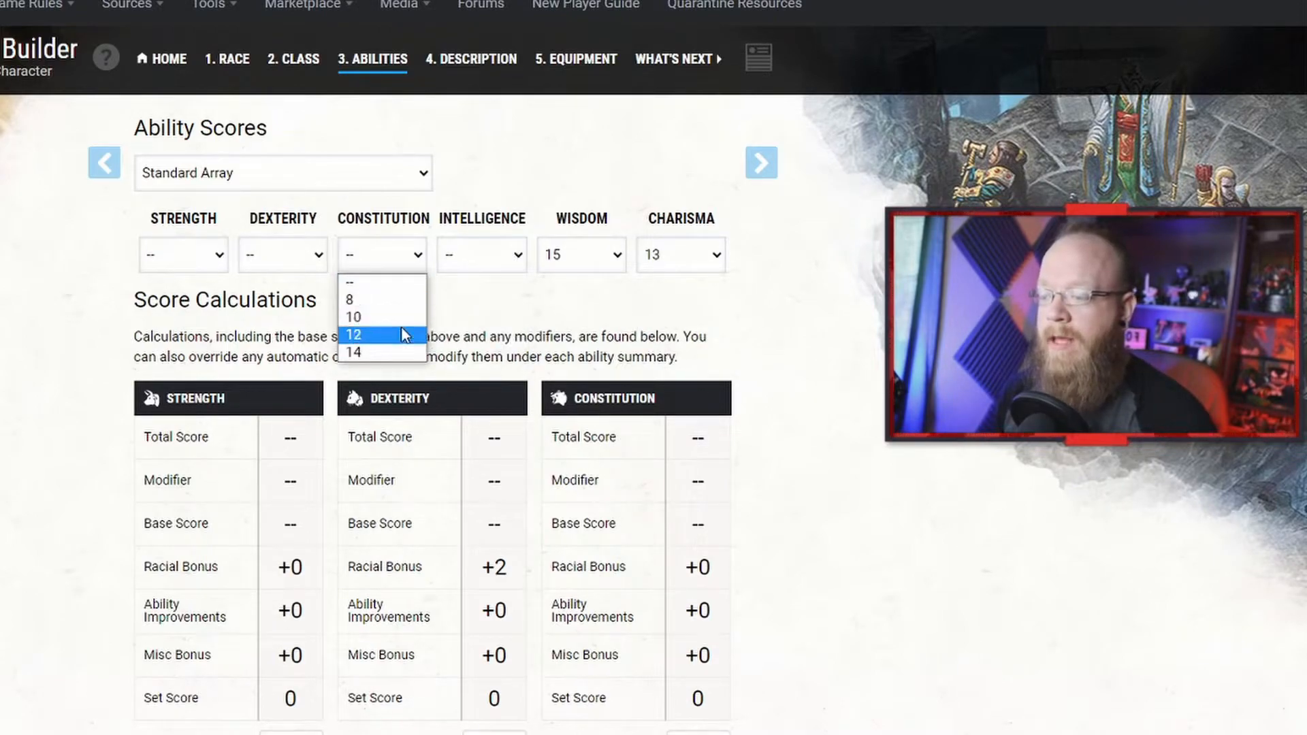
left_click(352, 334)
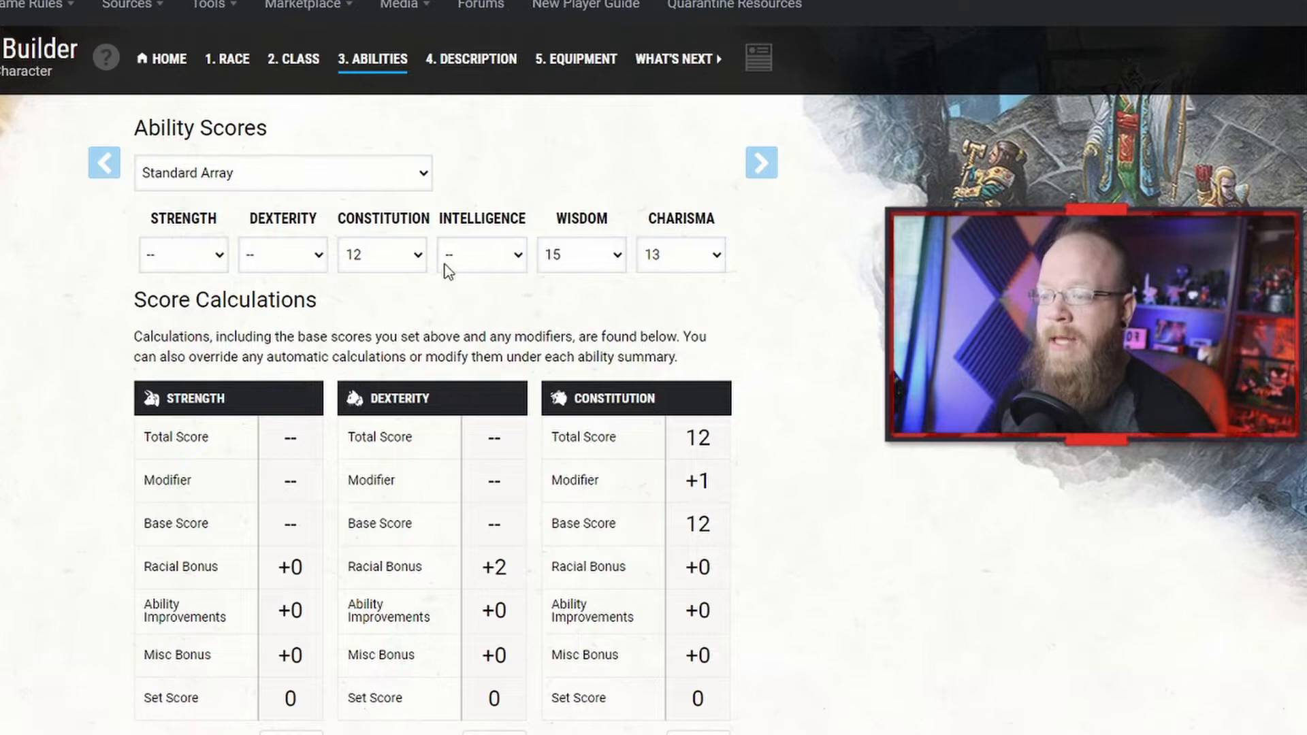
left_click(295, 255)
left_click(254, 334)
left_click(384, 266)
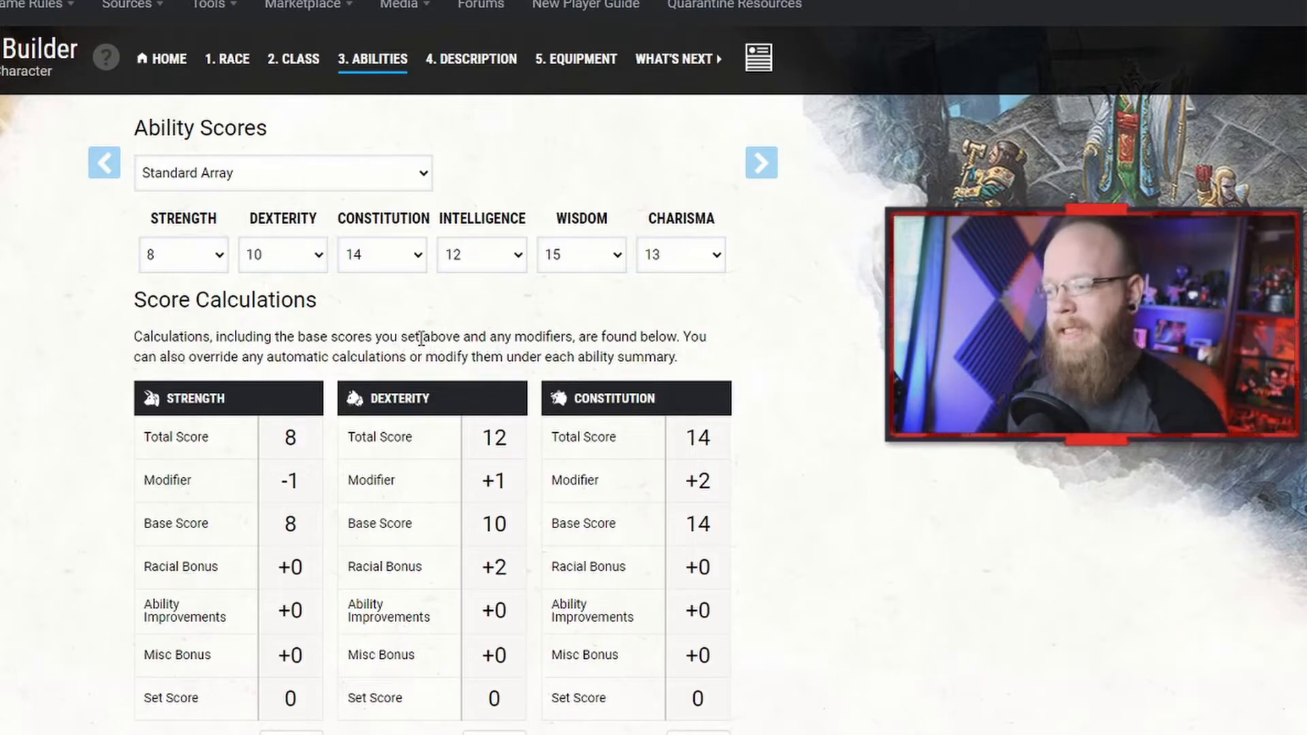
Step: Return to the class features and set the Ability Score Improvement to Wisdom Score and Constitution Score
scroll(381, 361, "down", 3)
scroll(398, 361, "down", 3)
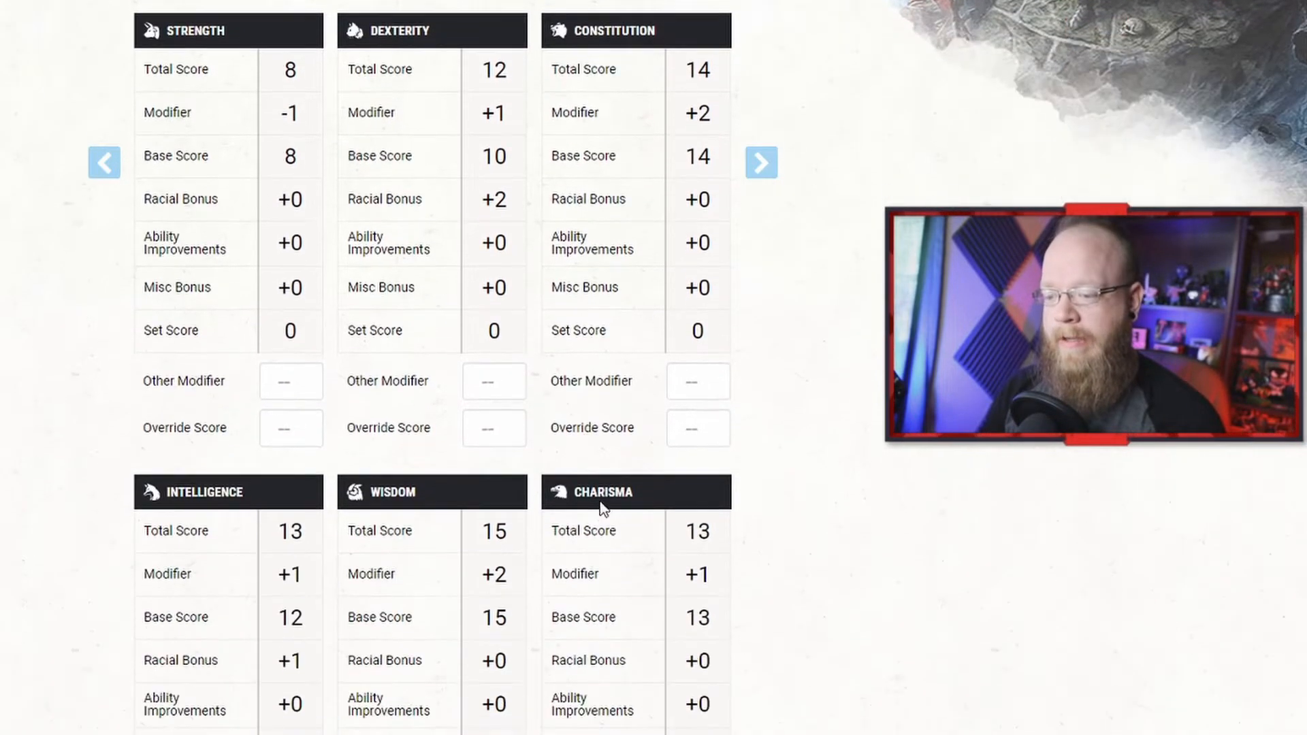
scroll(458, 458, "up", 6)
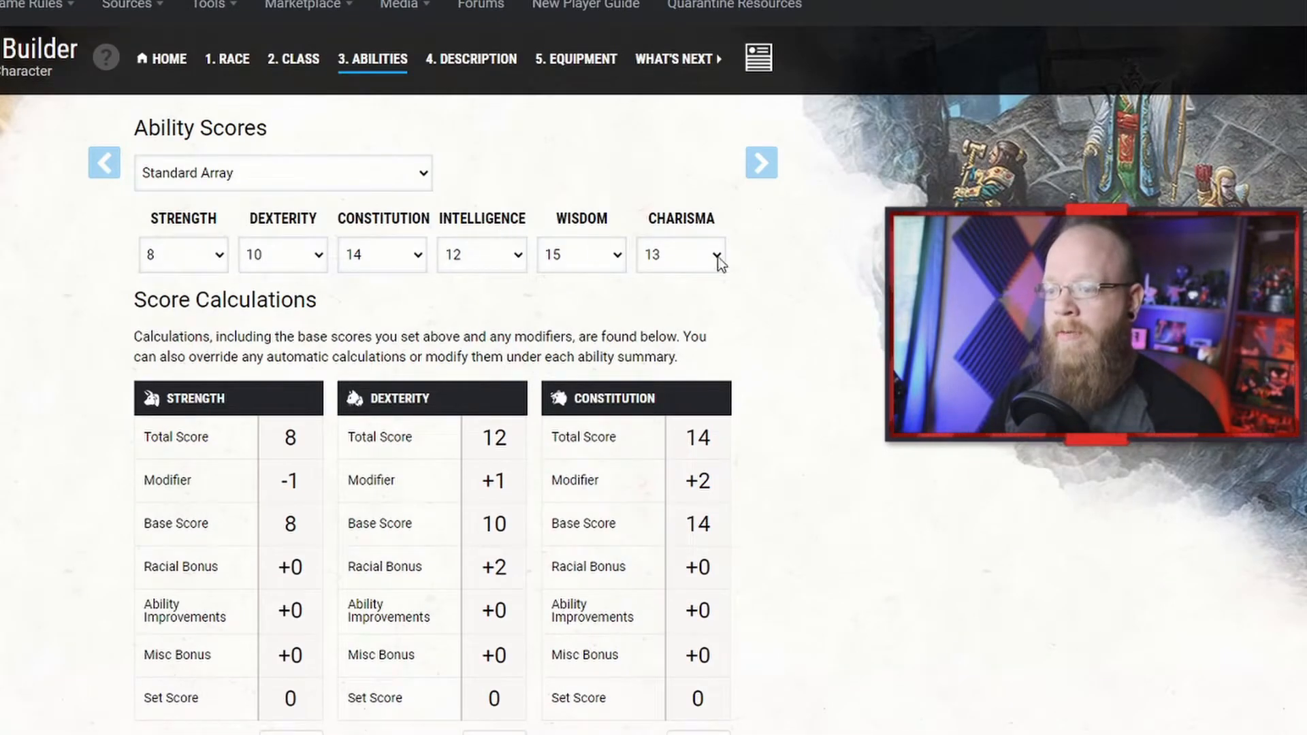
left_click(307, 66)
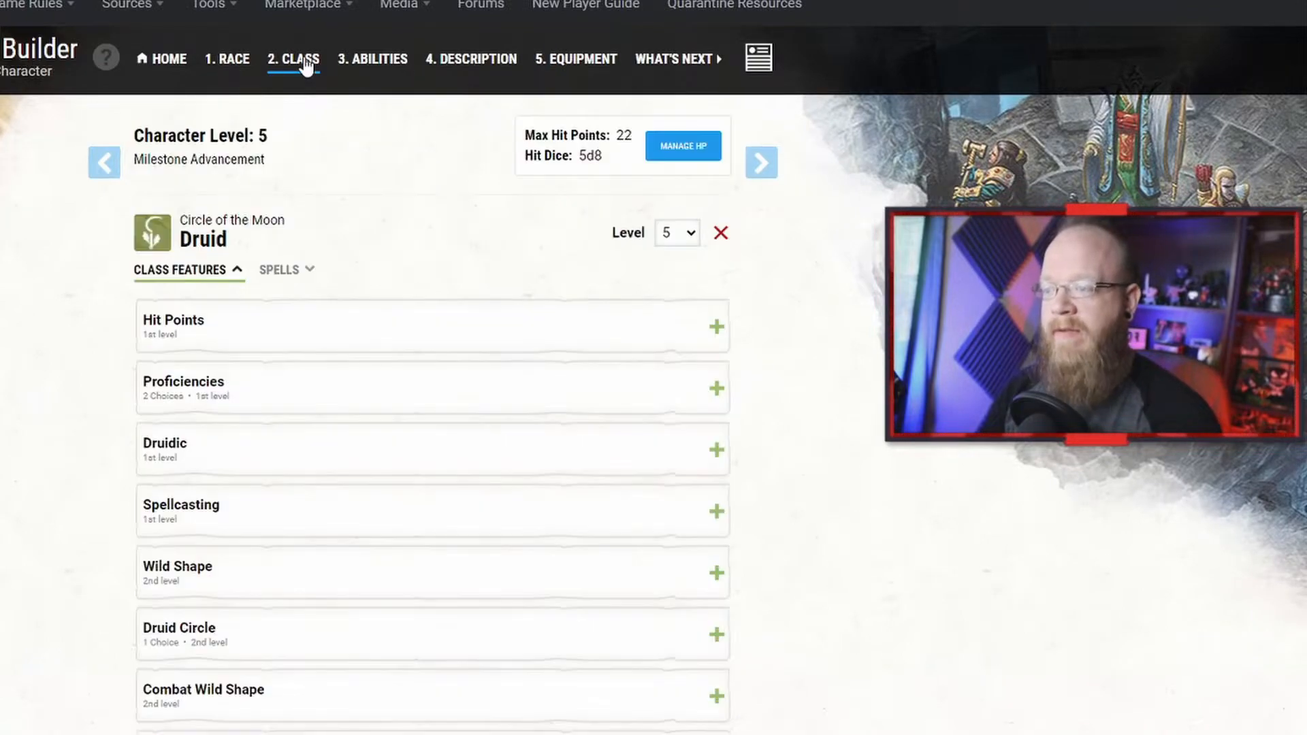
scroll(388, 359, "down", 5)
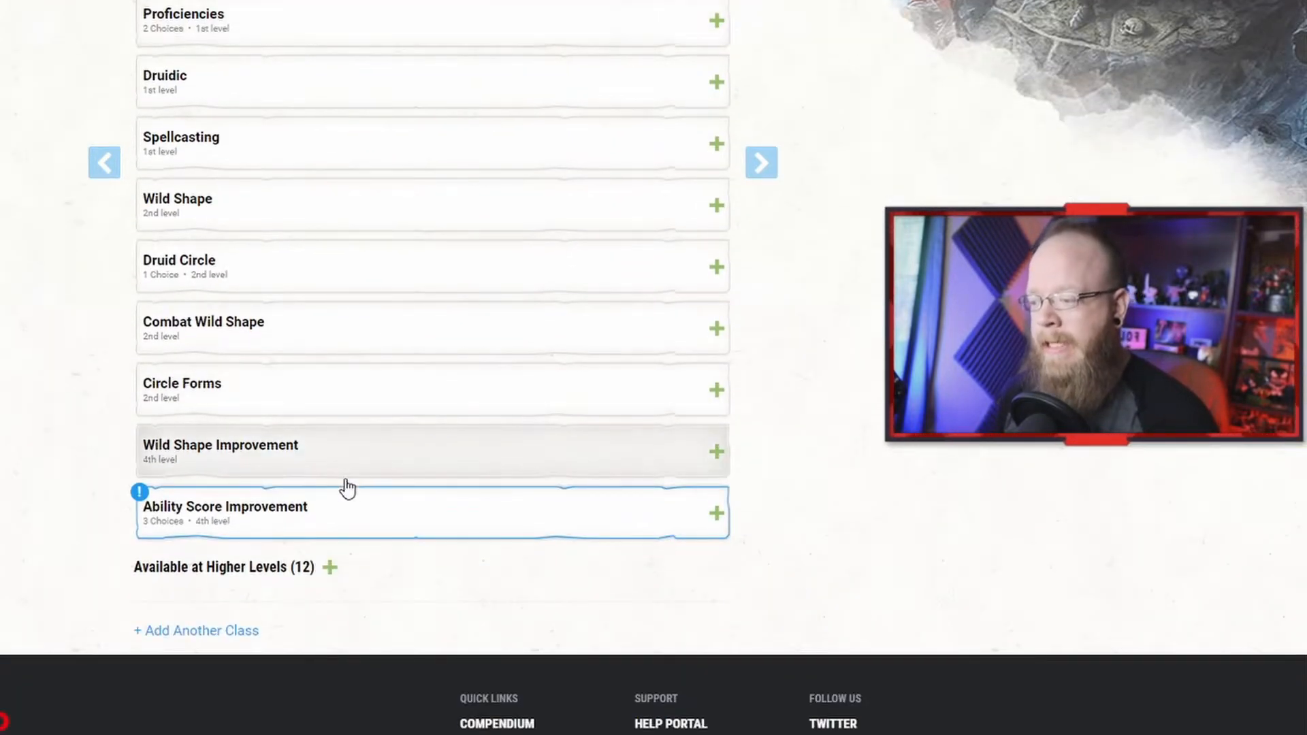
left_click(371, 516)
scroll(380, 520, "down", 3)
left_click(354, 553)
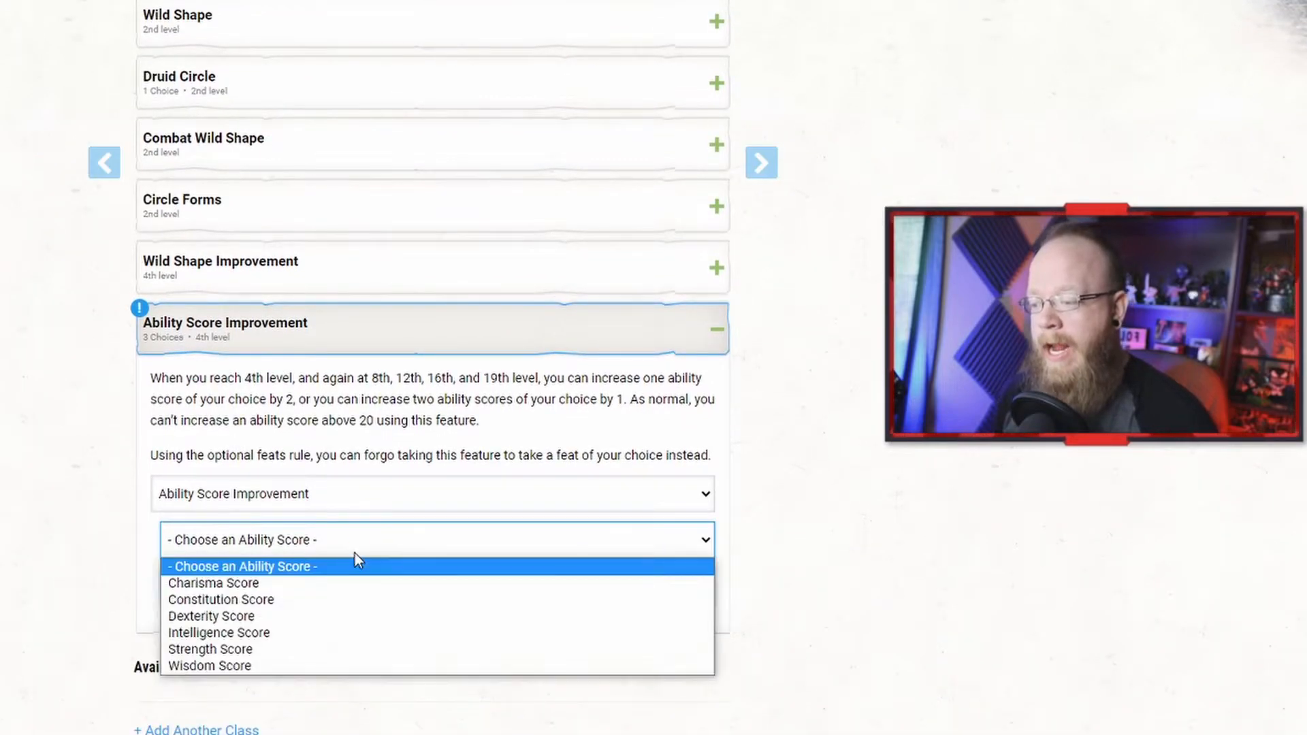
left_click(310, 666)
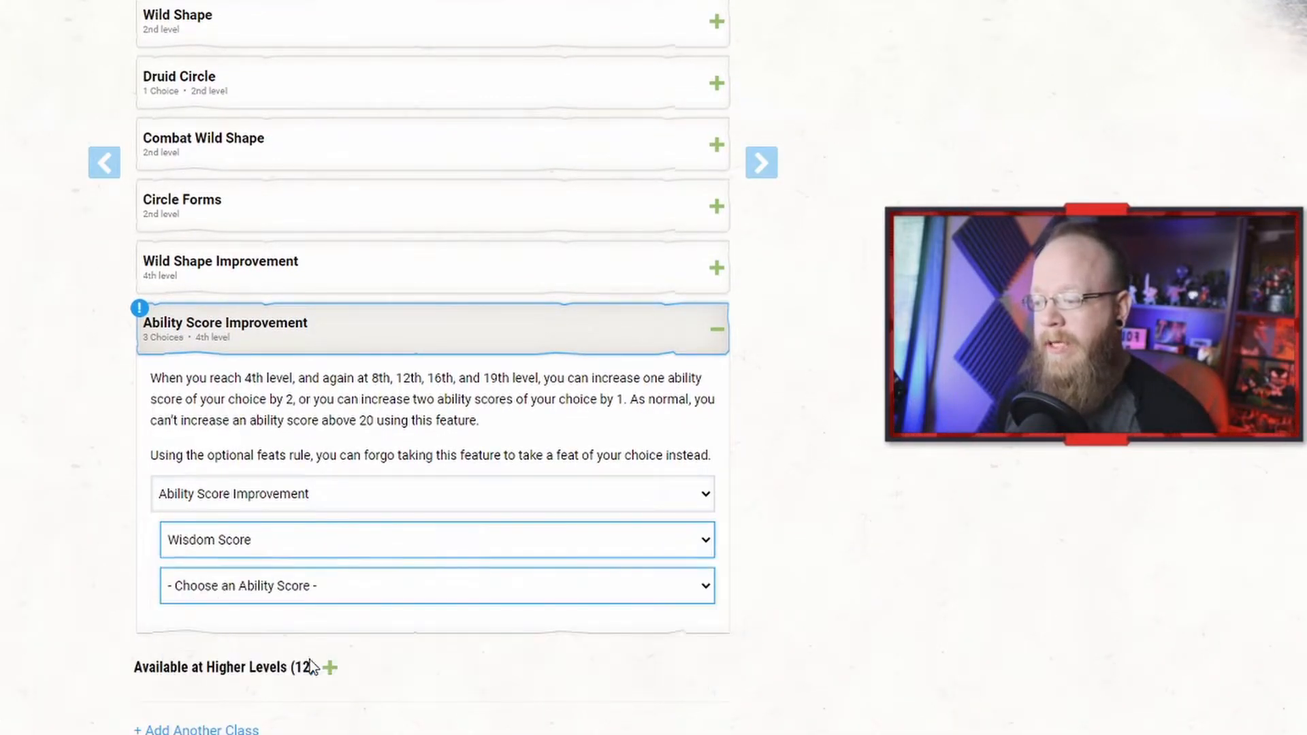
left_click(339, 585)
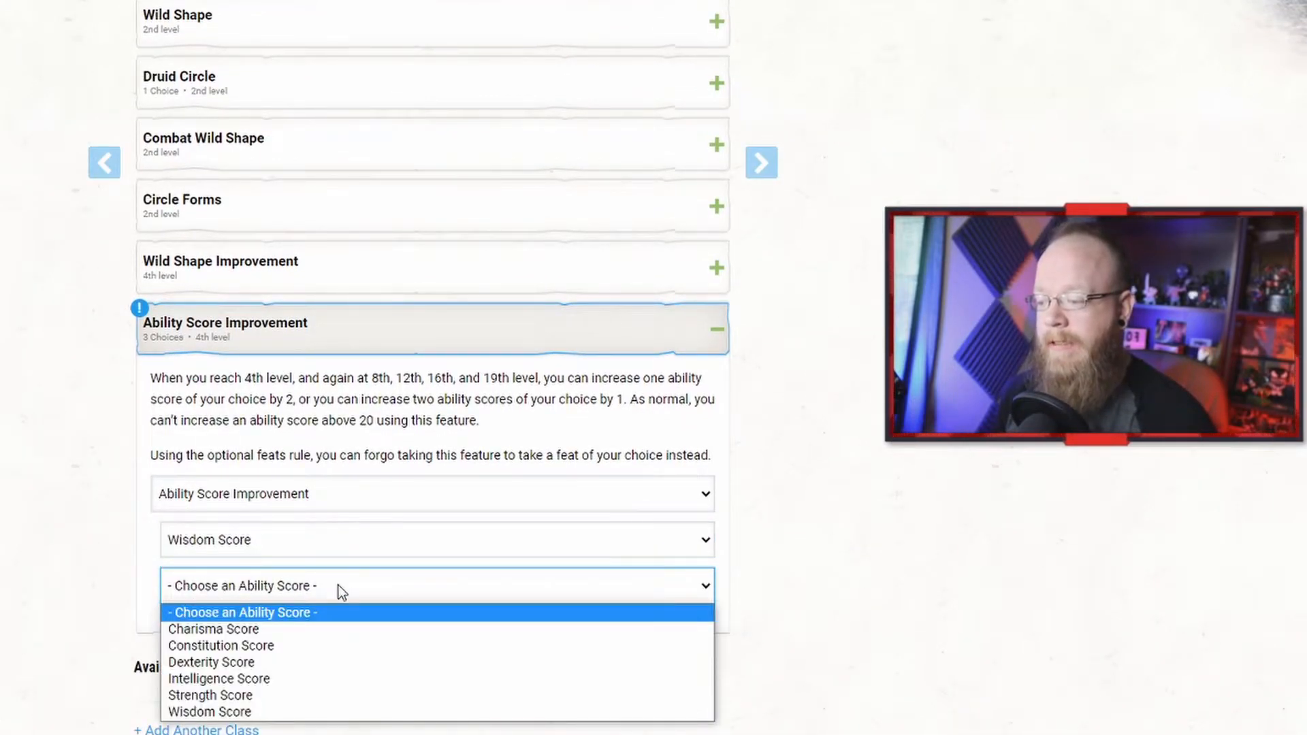
left_click(309, 645)
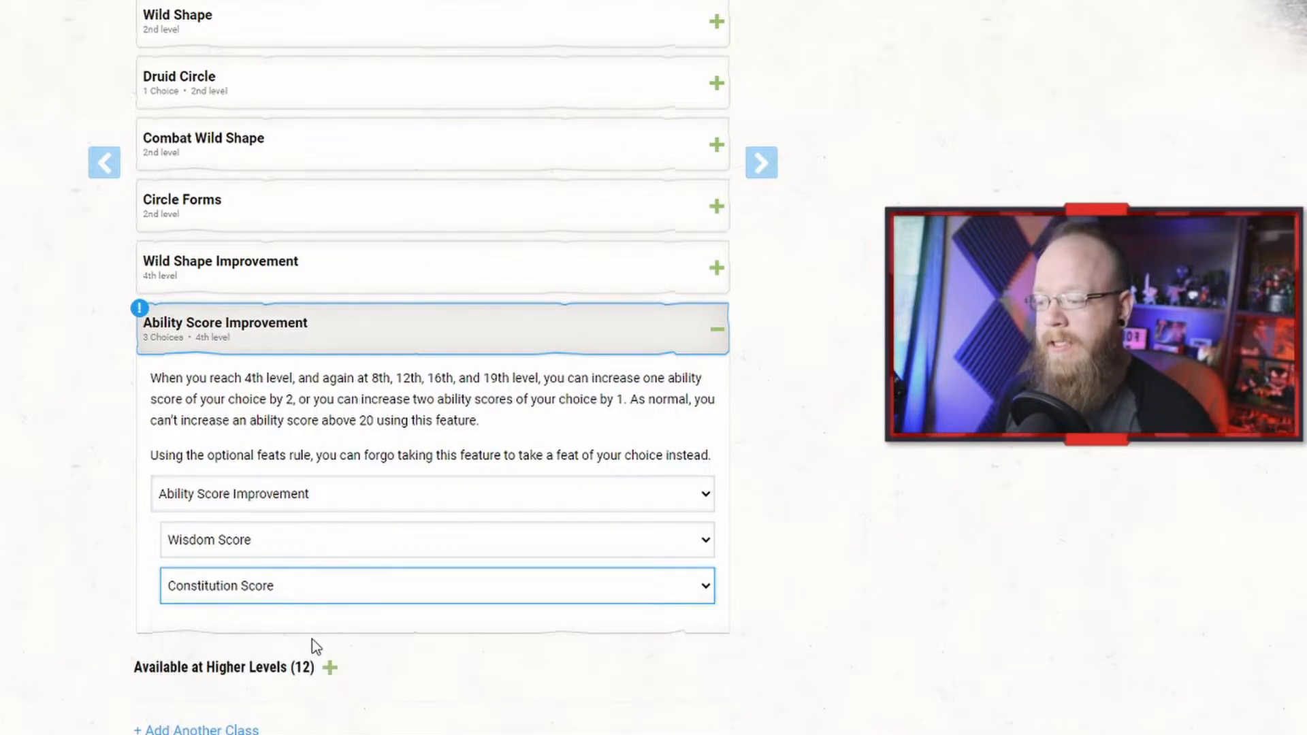
Step: Go back to the abilities step and review the score calculations for each ability
scroll(726, 440, "up", 10)
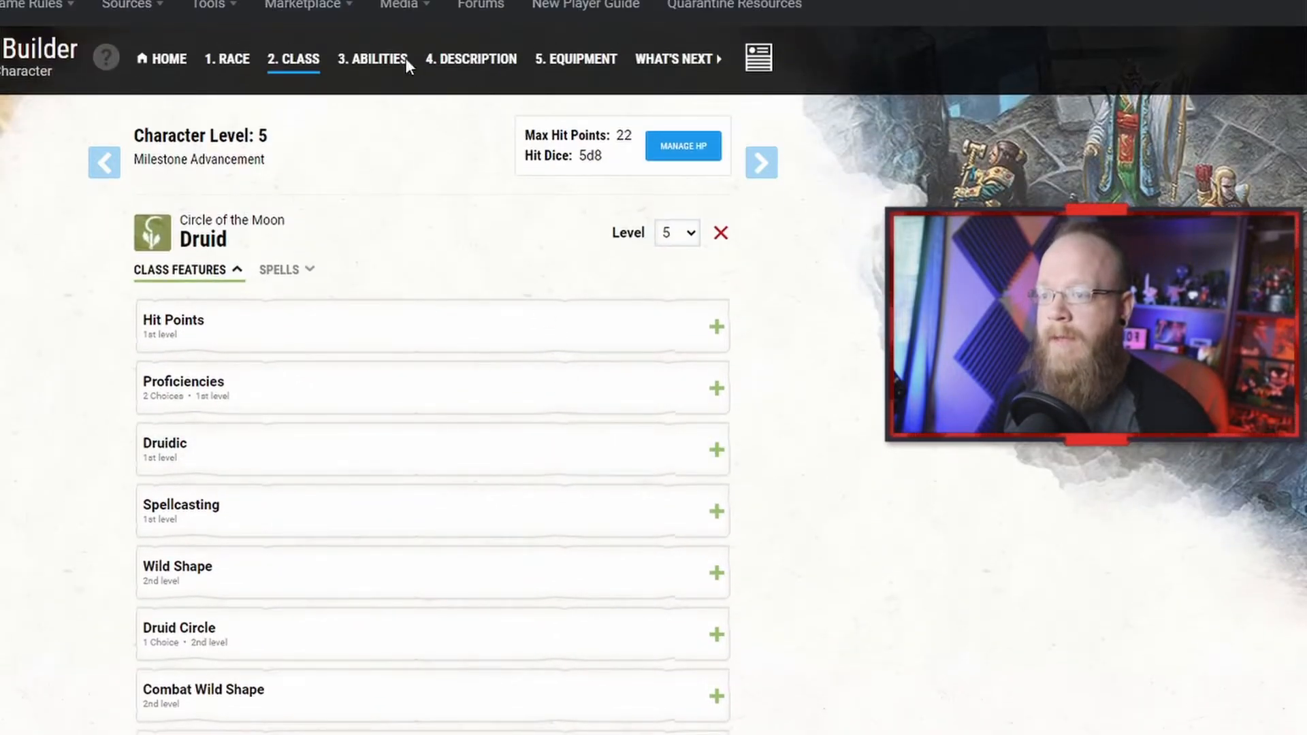
left_click(372, 61)
scroll(417, 452, "down", 4)
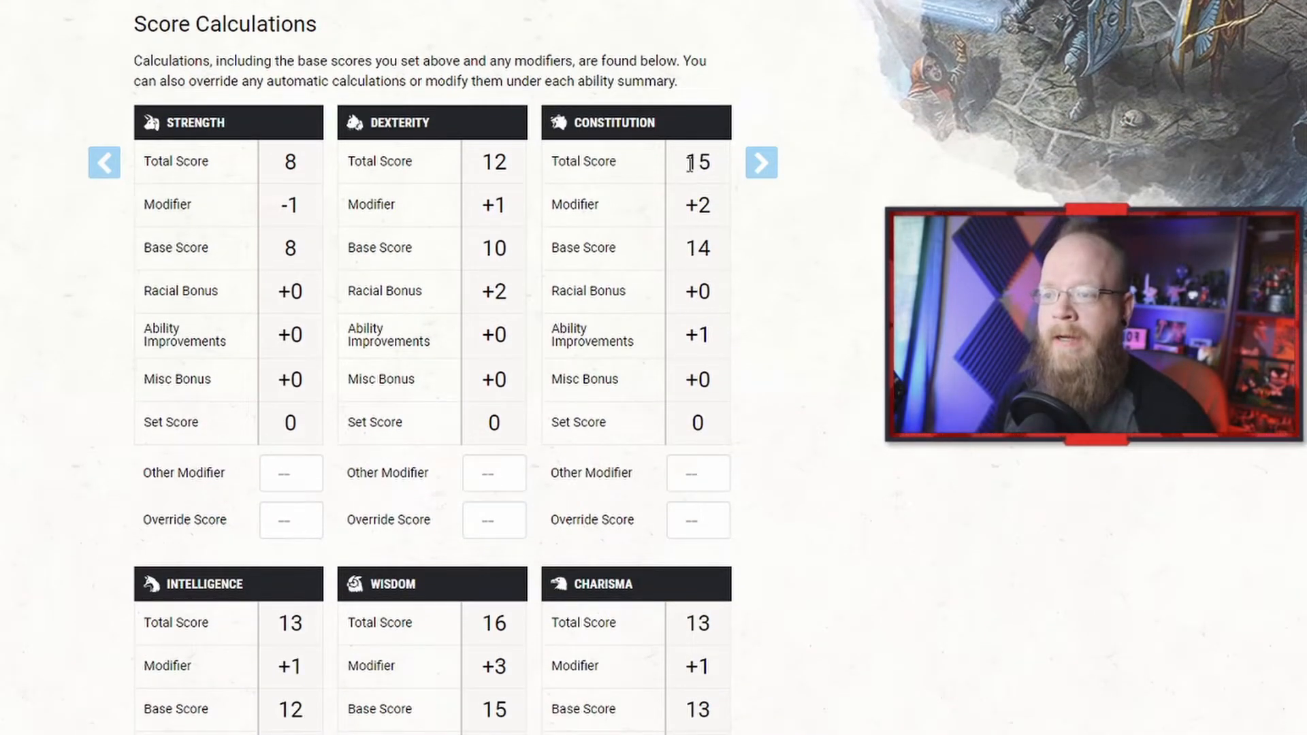
scroll(694, 225, "down", 1)
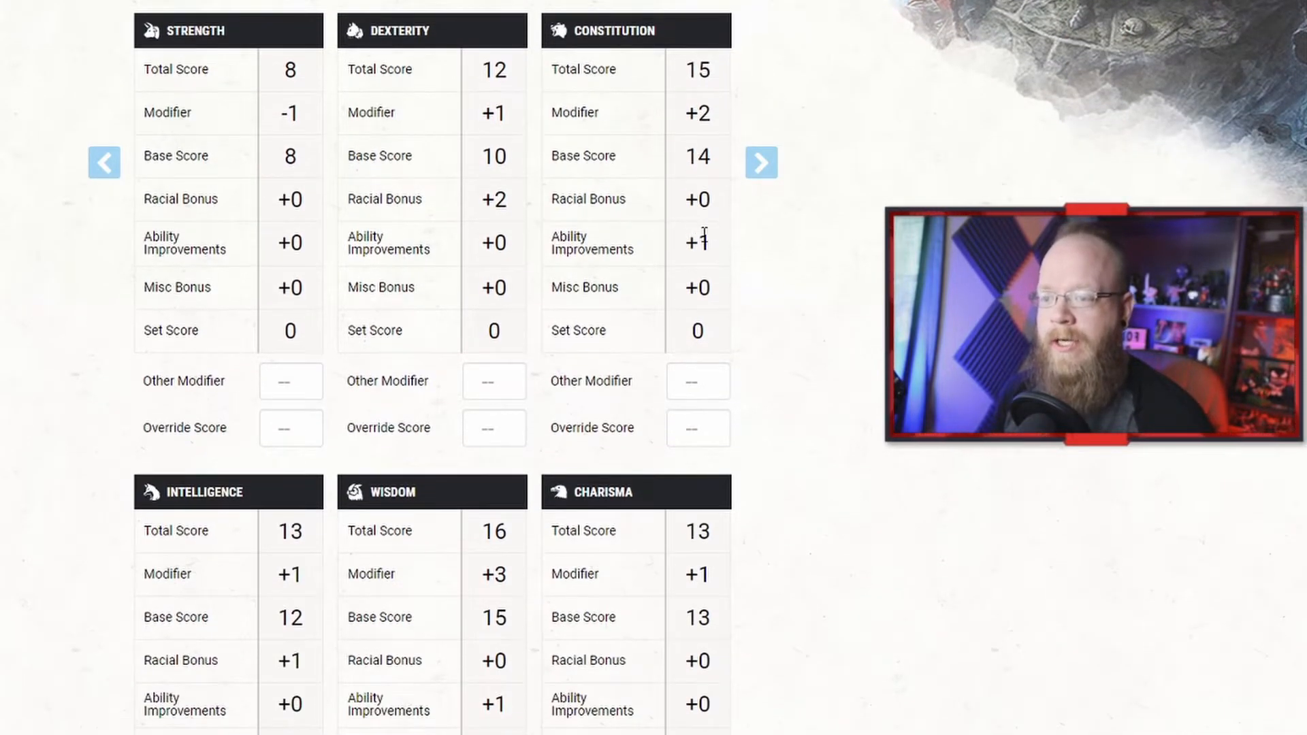
scroll(702, 225, "up", 2)
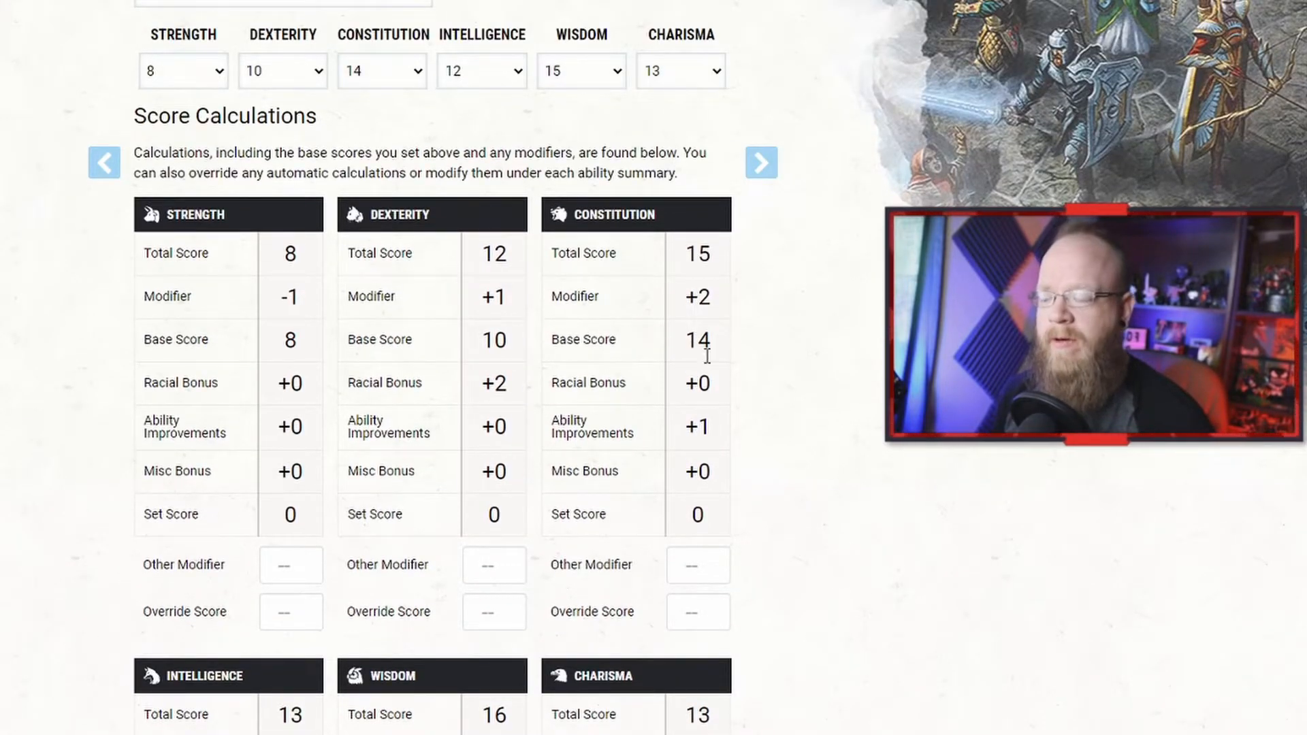
scroll(452, 549, "down", 2)
scroll(301, 540, "down", 1)
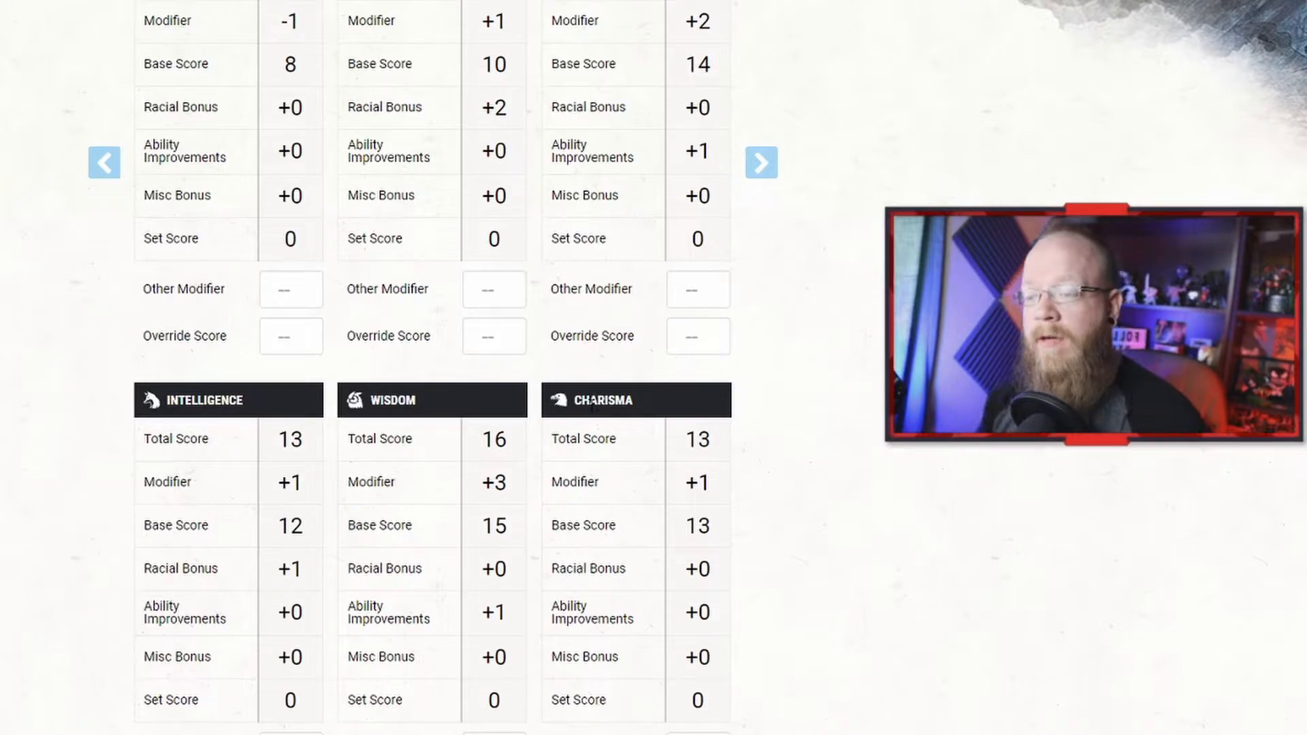
scroll(408, 153, "up", 6)
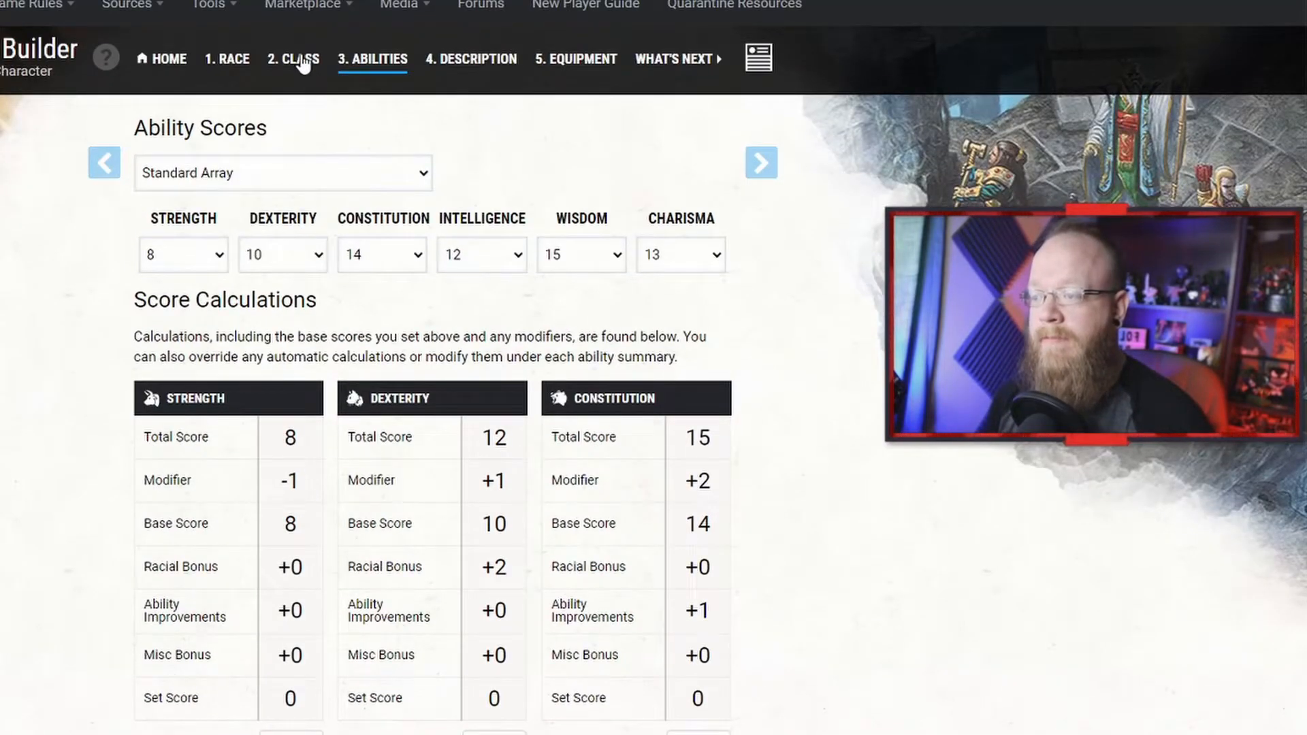
Step: Return to the class features and change the Ability Score Improvement's second ability choice to Charisma Score
left_click(303, 64)
scroll(347, 415, "down", 4)
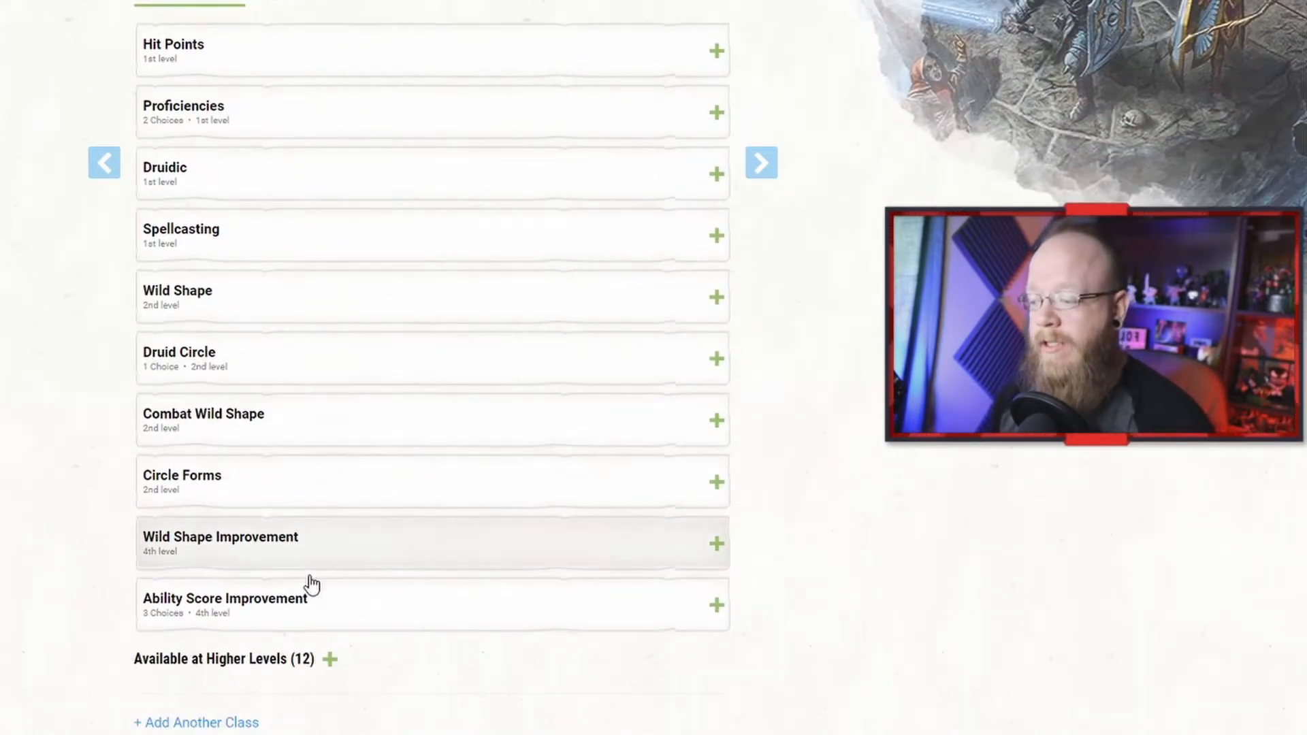
left_click(311, 595)
scroll(307, 609, "down", 4)
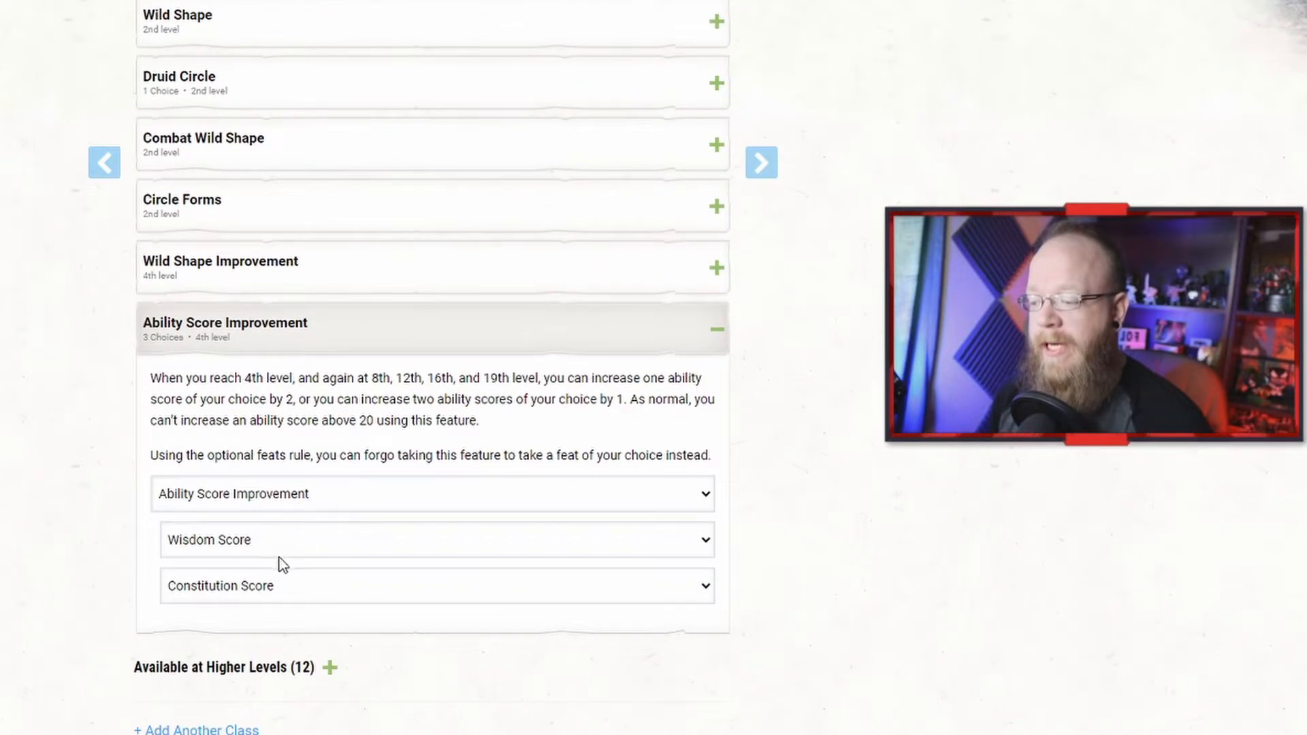
left_click(295, 584)
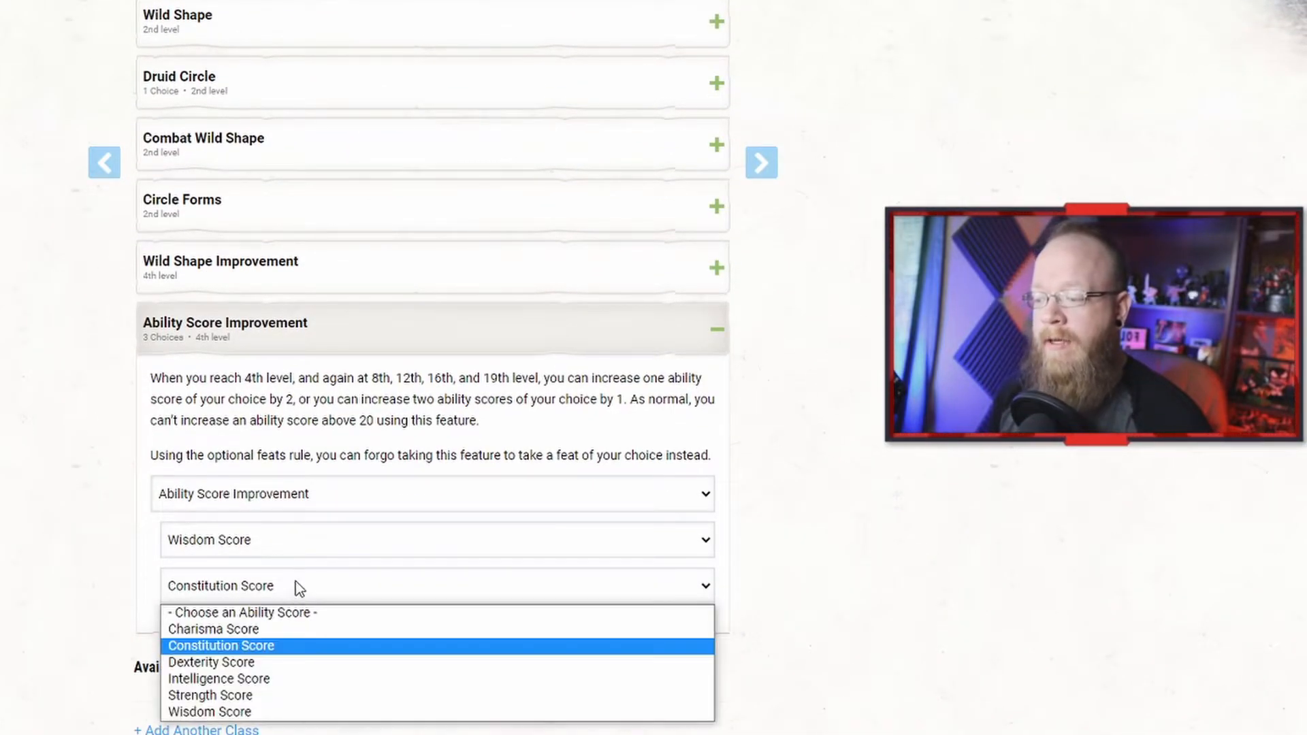
left_click(288, 707)
scroll(341, 271, "up", 8)
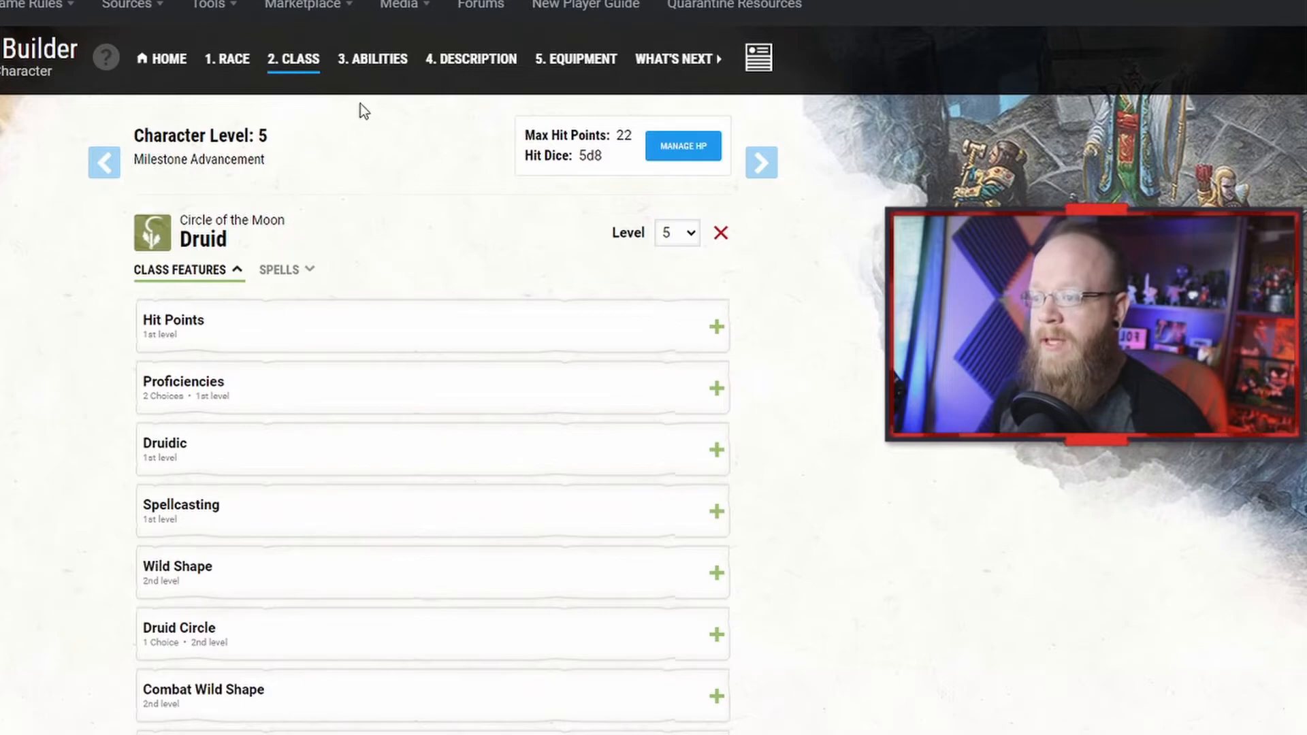
Step: Review the updated ability score calculations on the abilities step
left_click(371, 68)
scroll(565, 333, "down", 5)
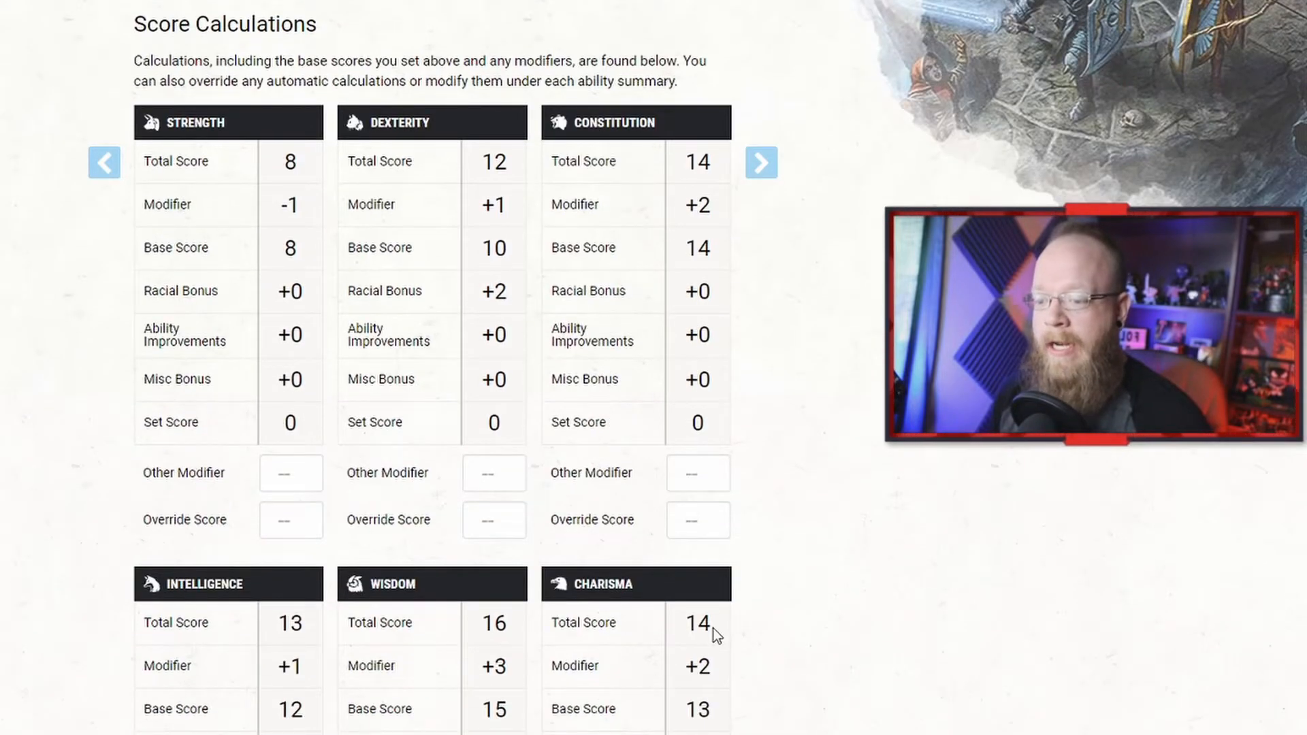
scroll(714, 628, "down", 1)
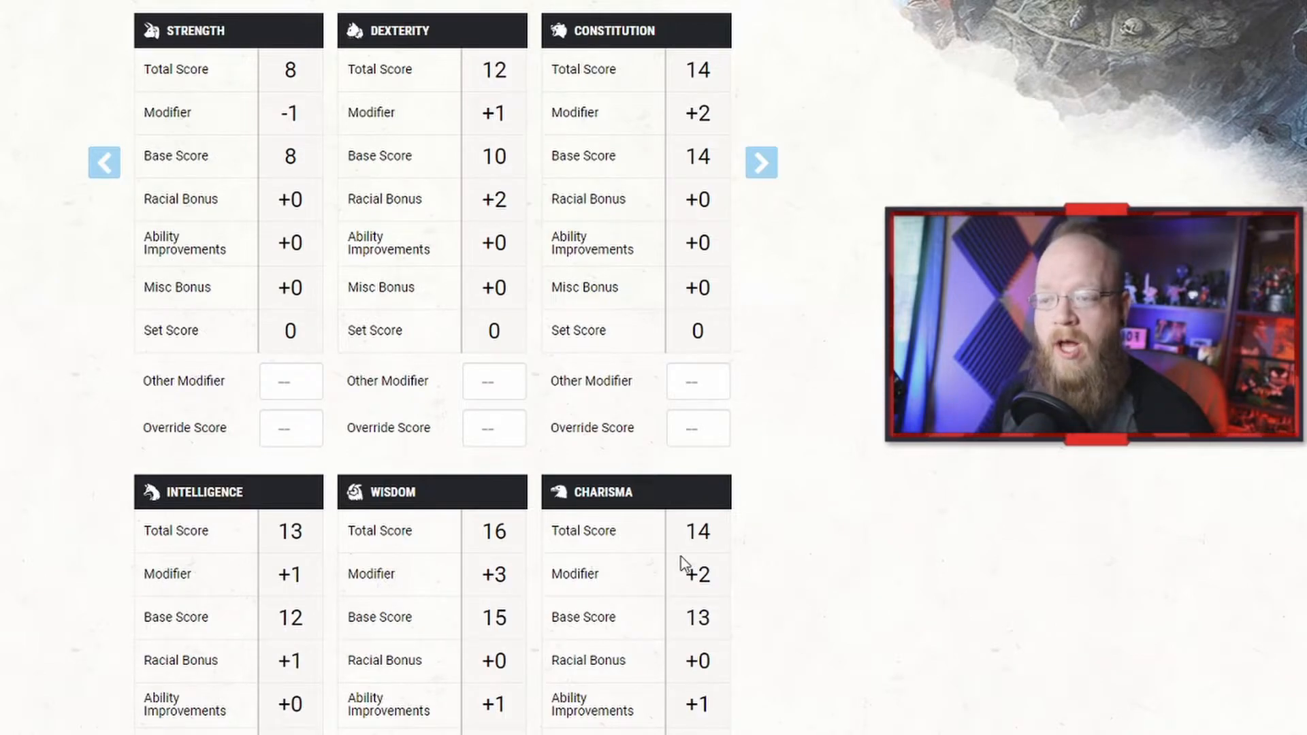
scroll(684, 570, "up", 1)
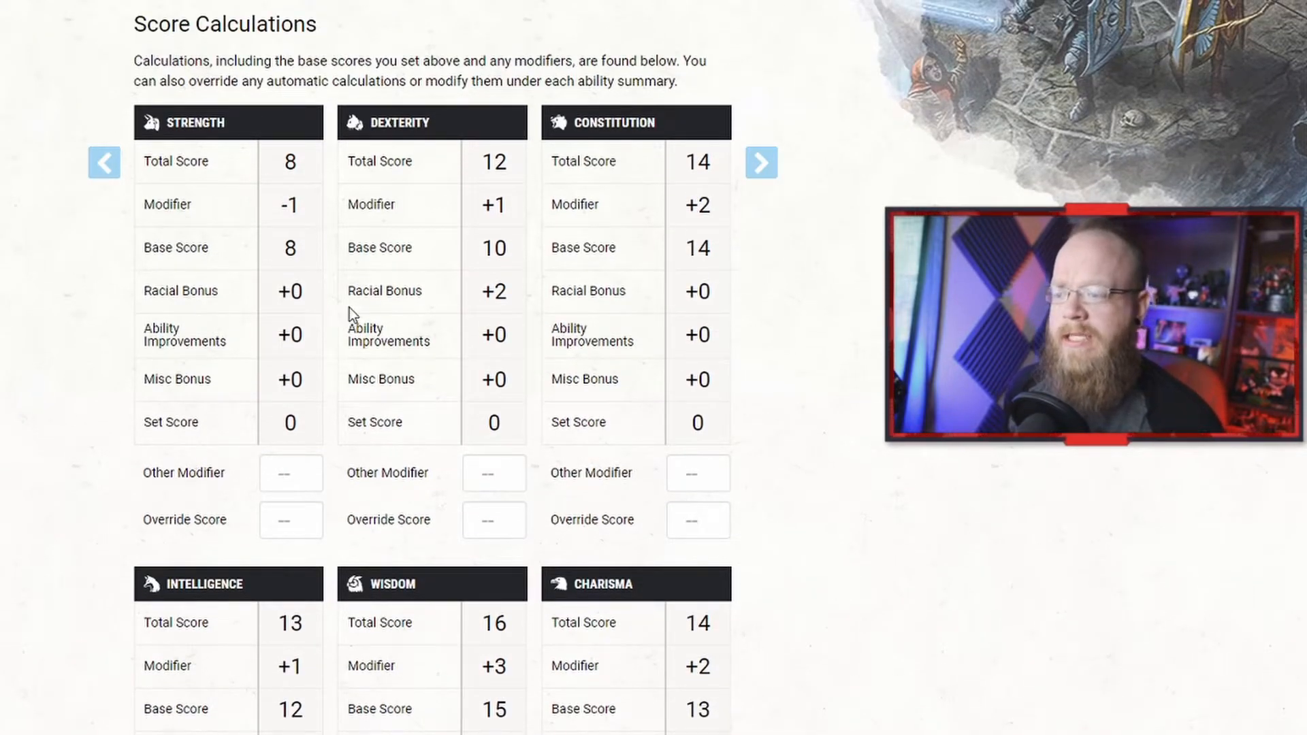
scroll(349, 307, "down", 2)
scroll(325, 402, "up", 3)
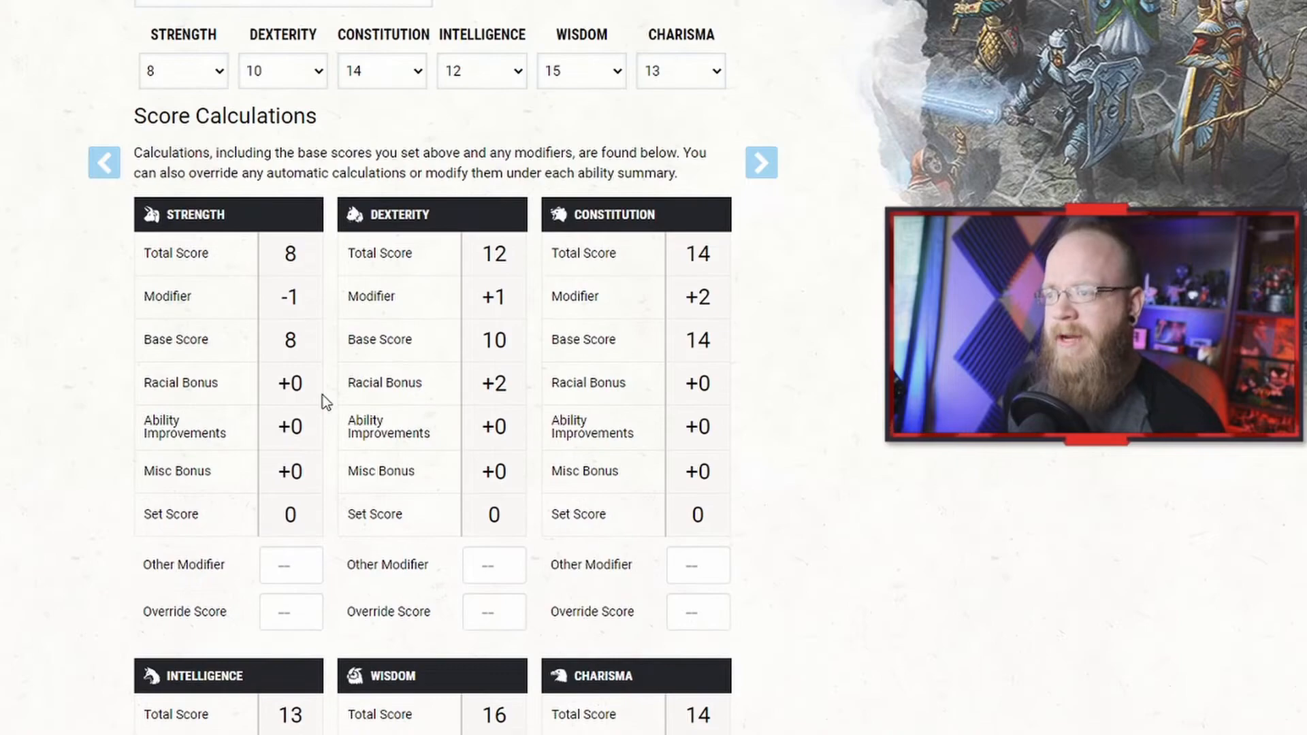
scroll(344, 192, "up", 2)
Step: Open the Druid's spells section, expand the known spells list and browse the available cantrips
left_click(300, 60)
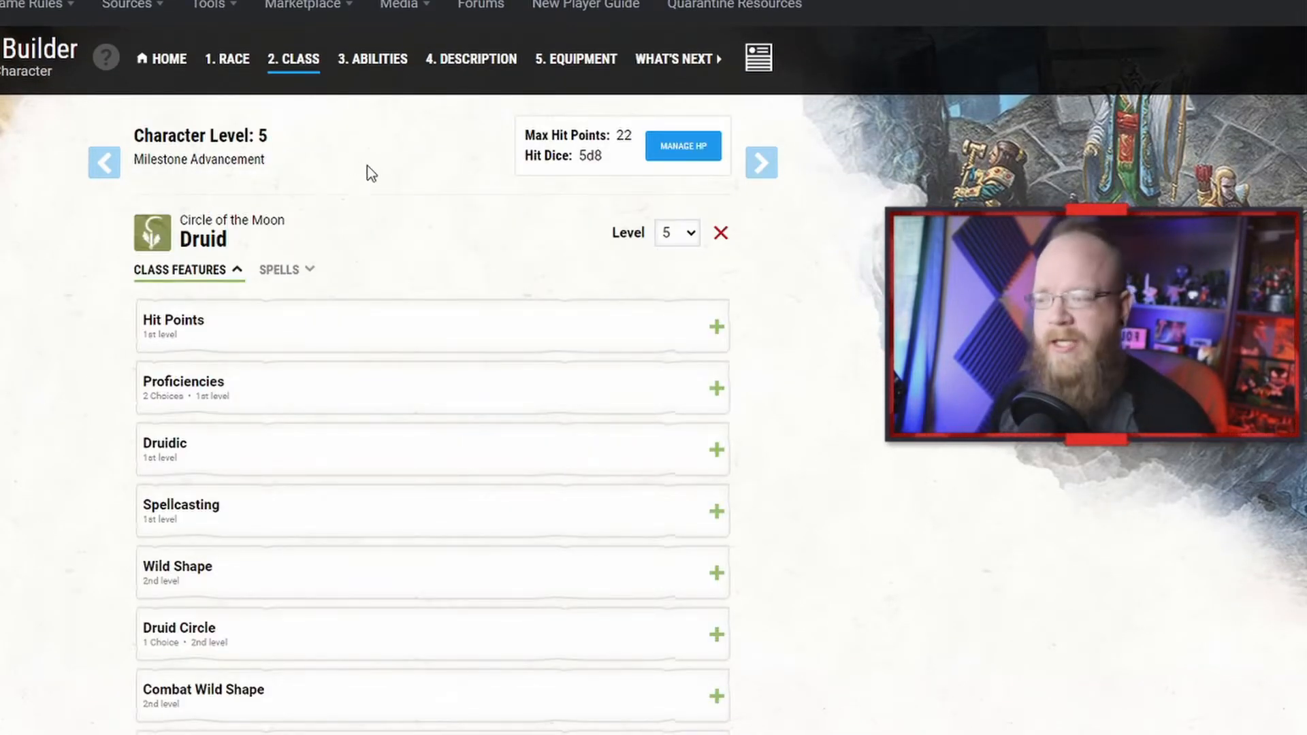
scroll(395, 208, "down", 5)
scroll(347, 333, "up", 5)
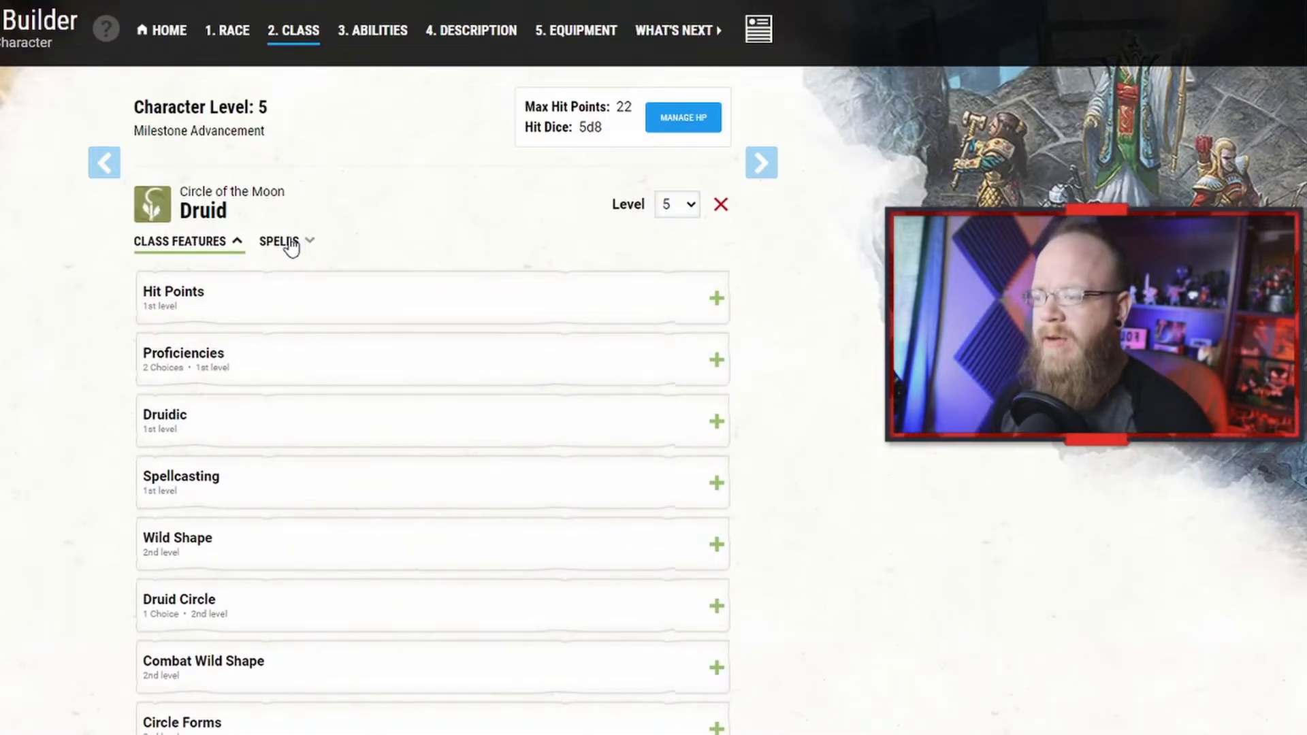
left_click(293, 244)
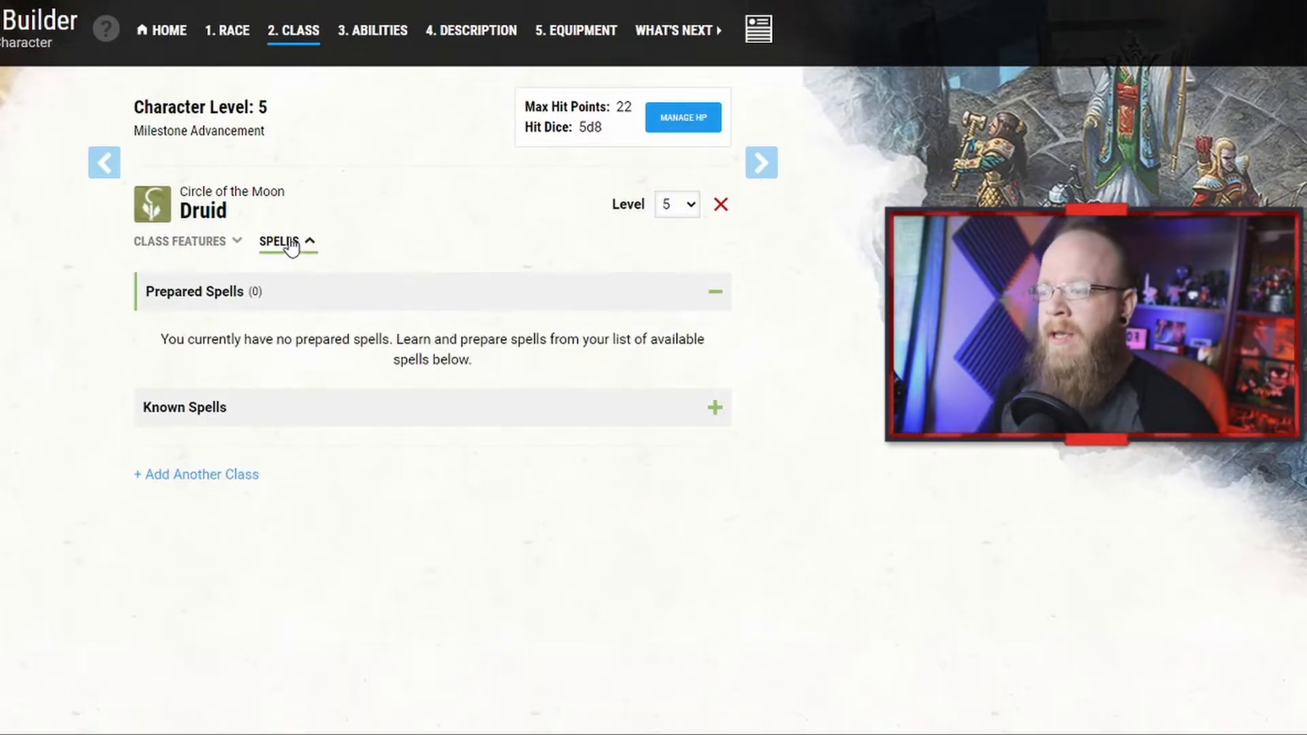
left_click(419, 420)
scroll(413, 427, "down", 6)
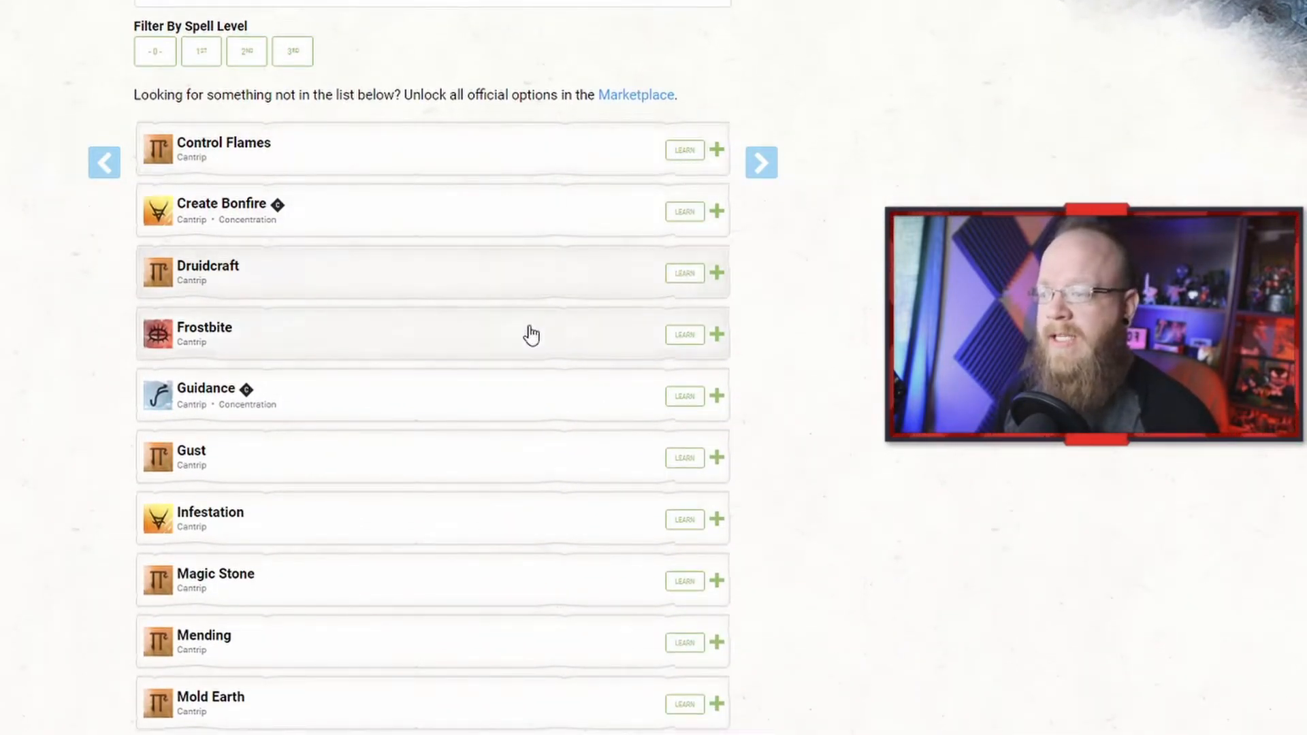
scroll(563, 335, "down", 8)
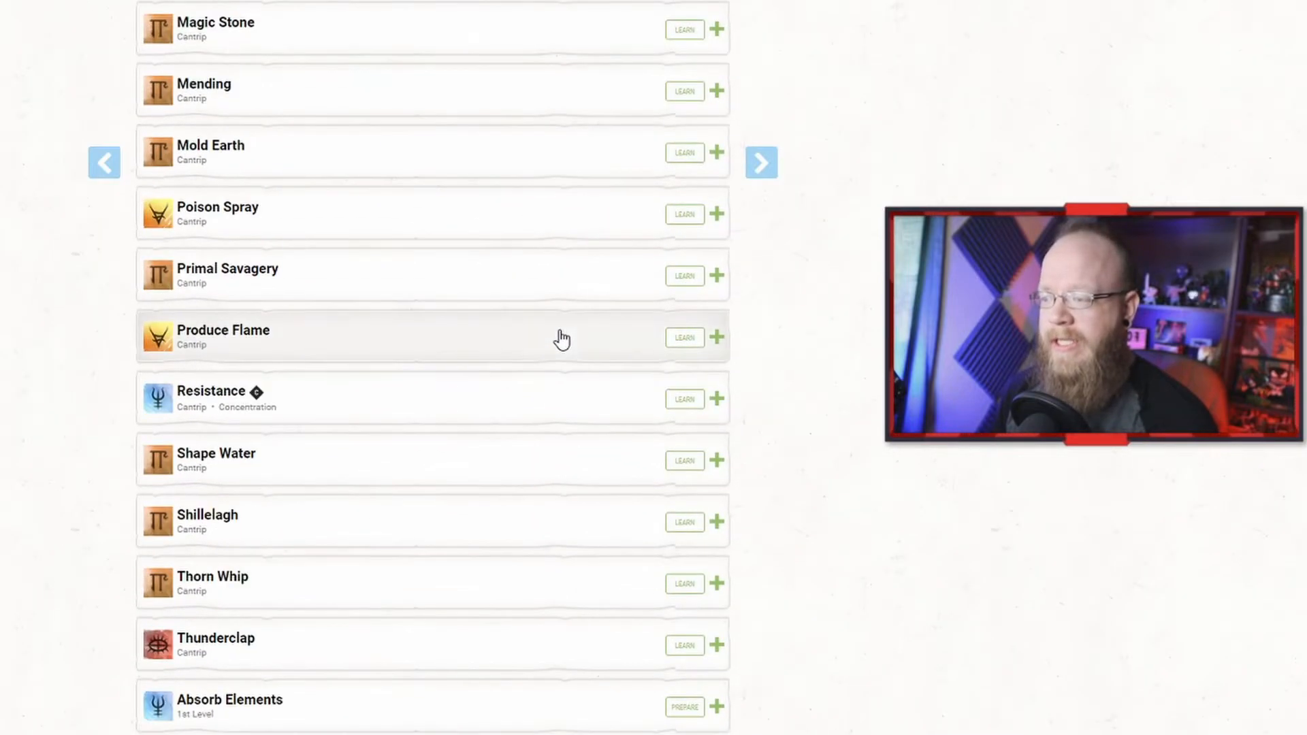
scroll(545, 318, "up", 7)
scroll(552, 326, "up", 2)
scroll(585, 286, "down", 1)
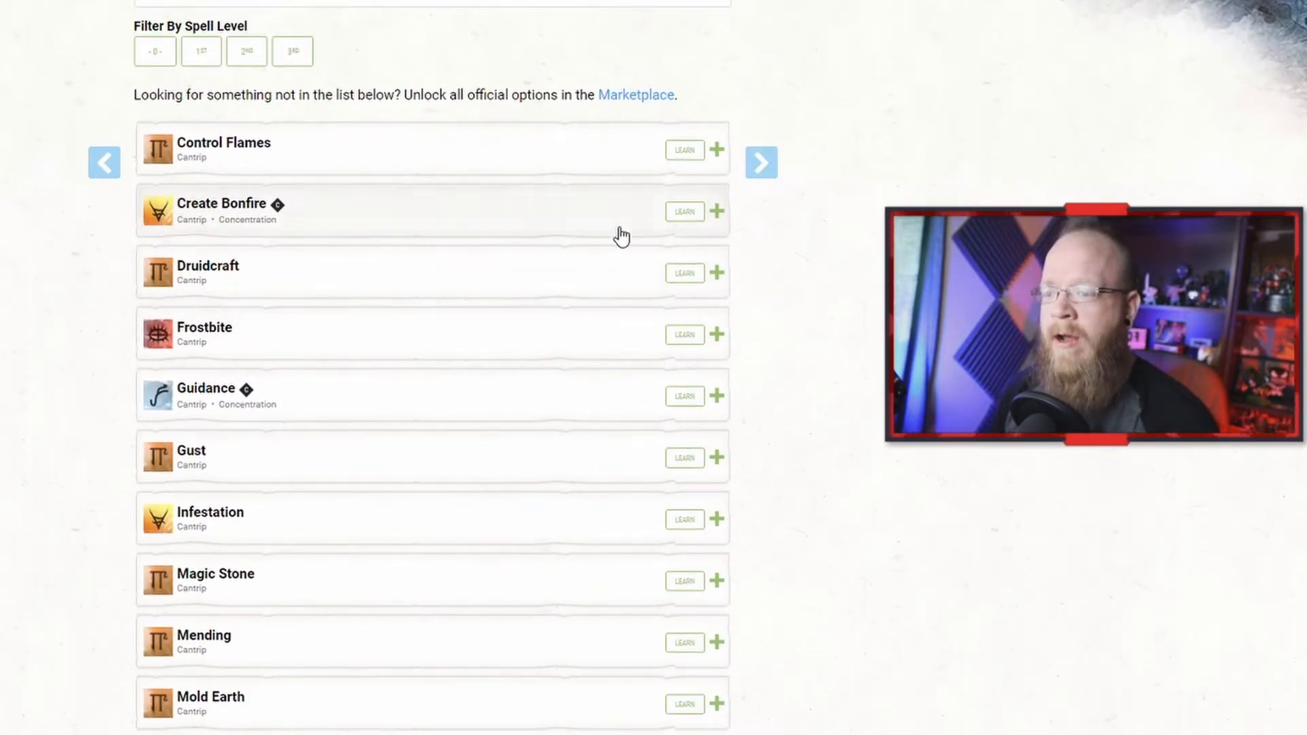
scroll(604, 338, "down", 1)
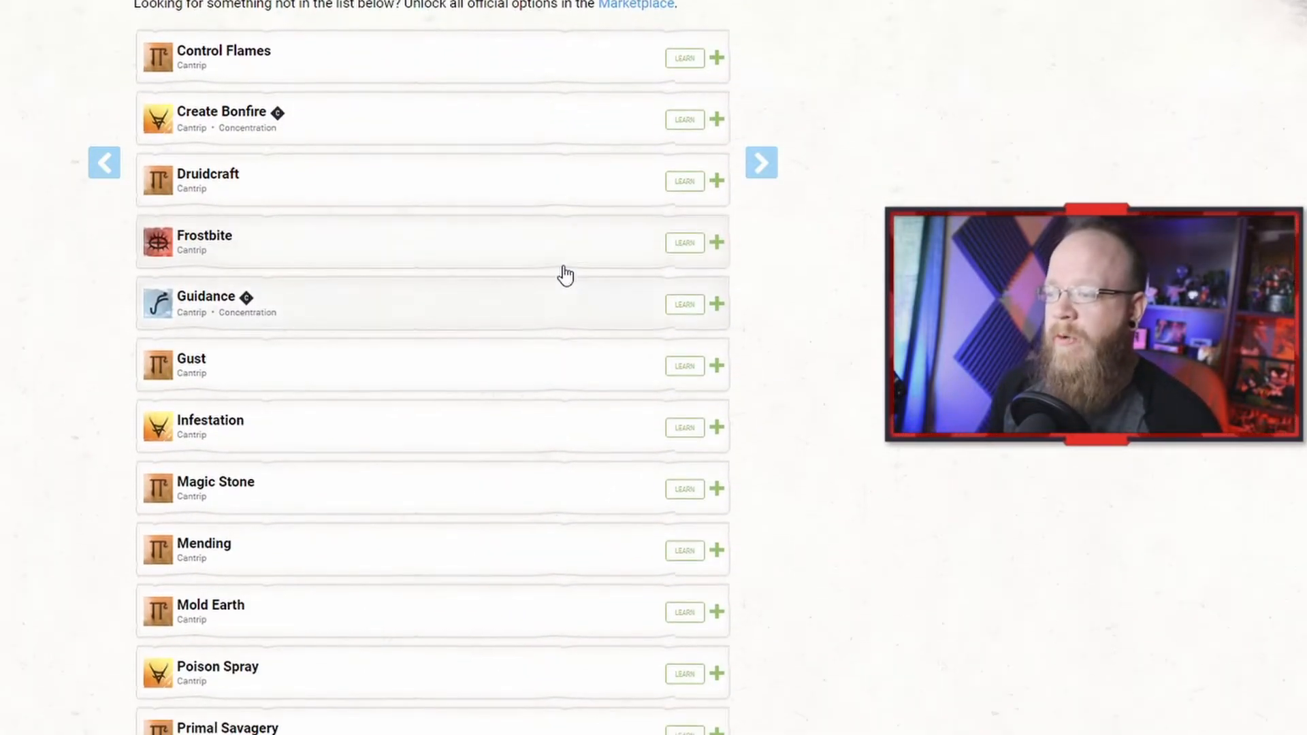
Step: Learn the Frostbite cantrip and check it in the prepared spells list
left_click(682, 247)
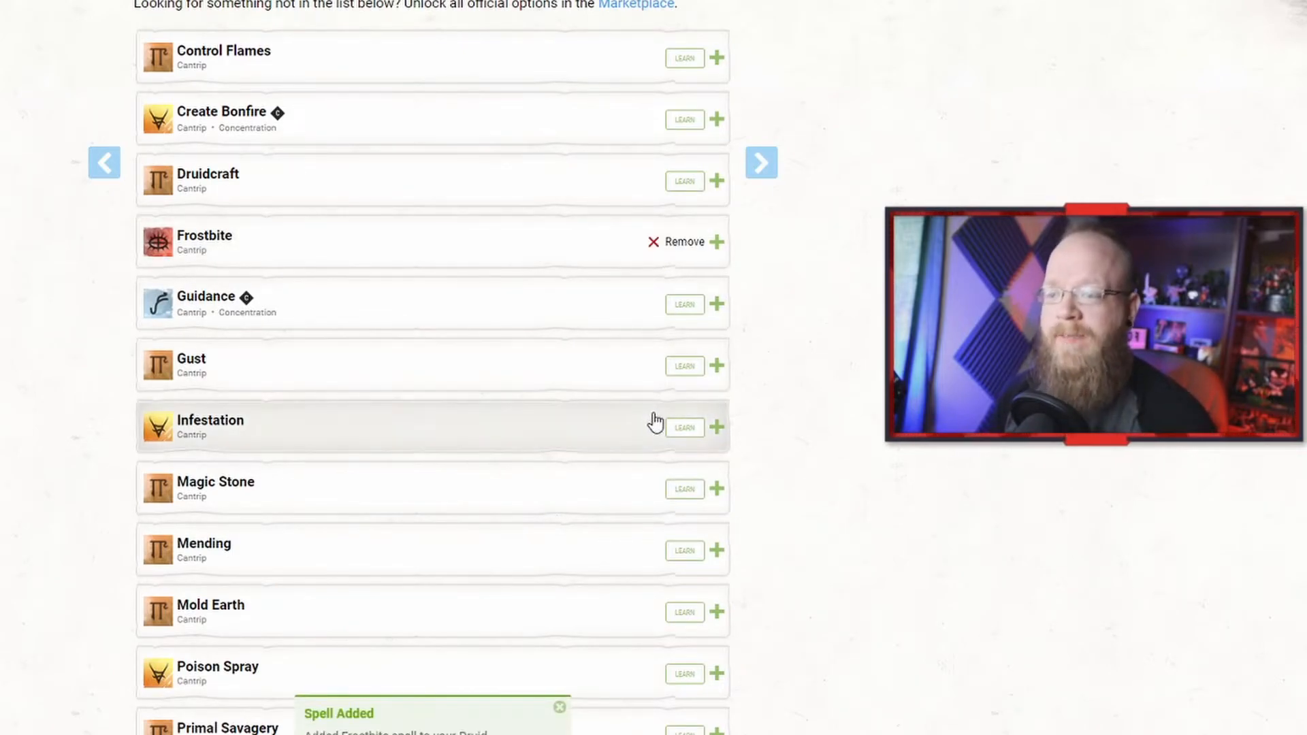
scroll(426, 336, "up", 3)
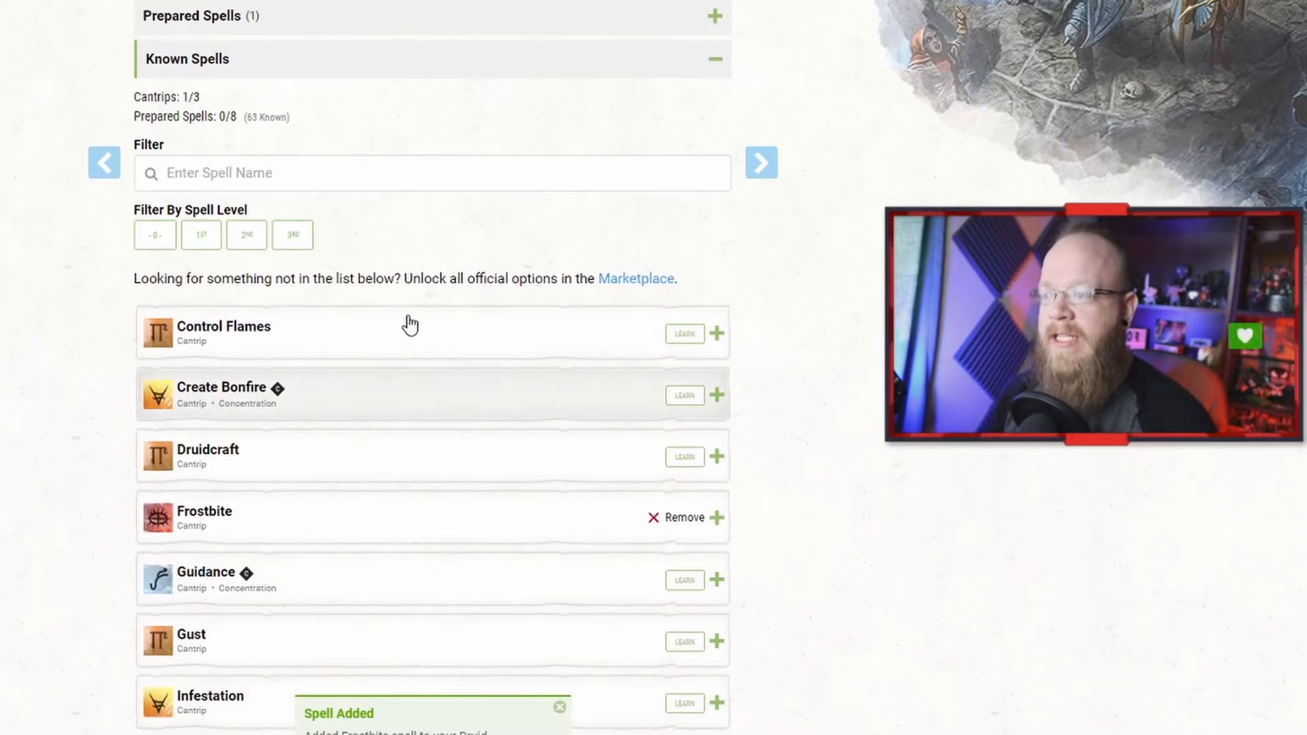
left_click(320, 18)
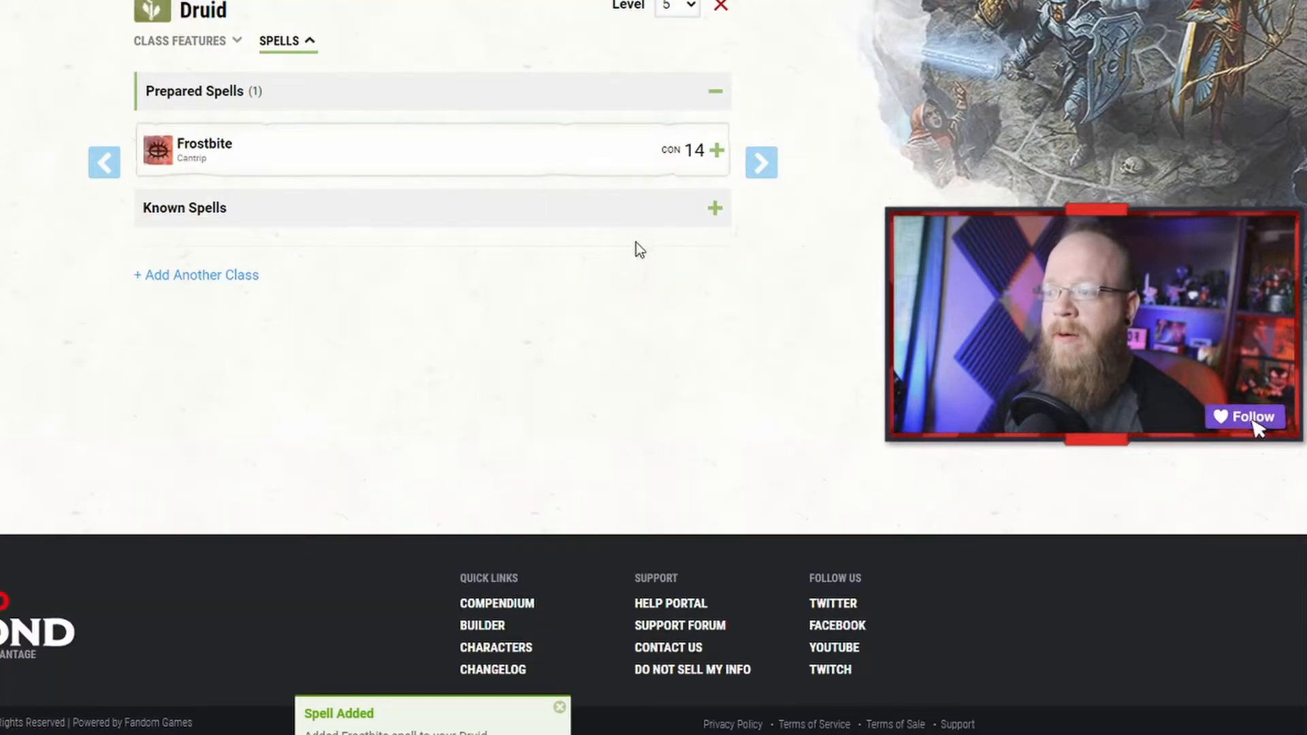
left_click(428, 217)
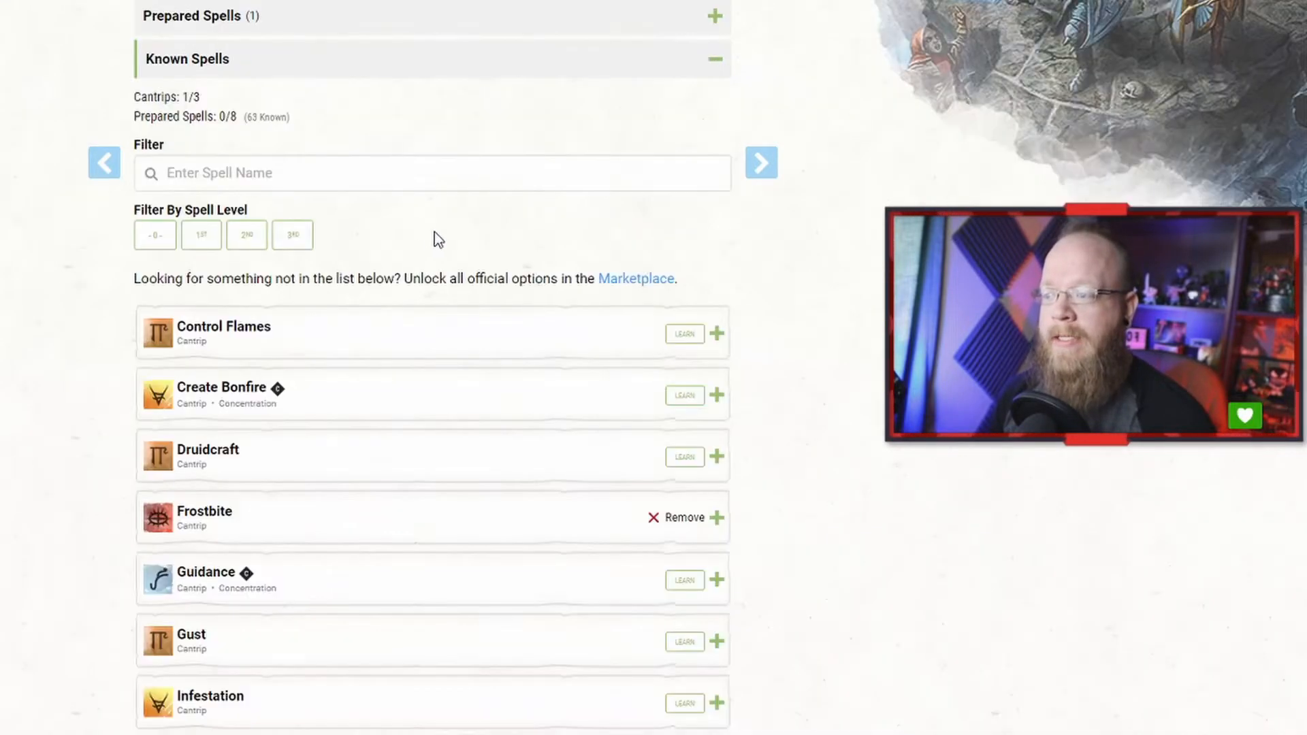
Step: Learn the Poison Spray and Shillelagh cantrips from the known spells list
scroll(513, 391, "down", 5)
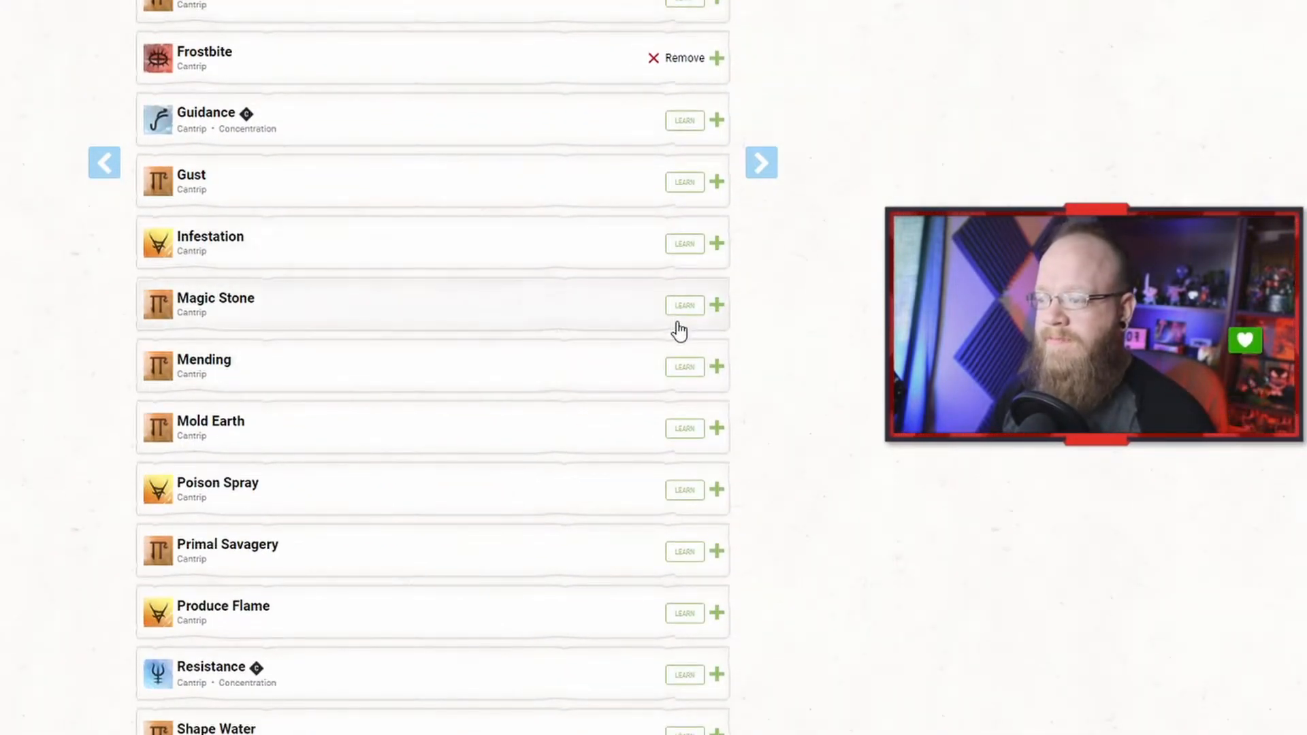
scroll(621, 434, "down", 2)
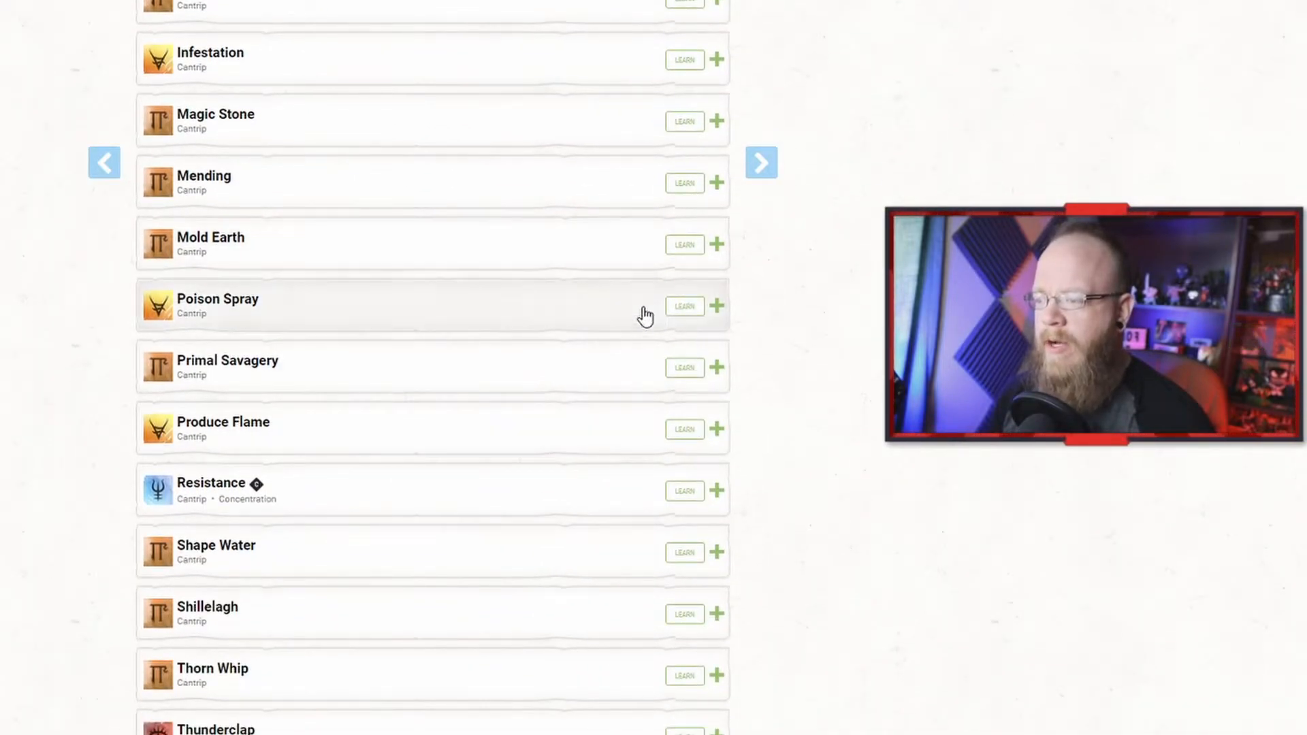
left_click(672, 312)
scroll(595, 399, "down", 2)
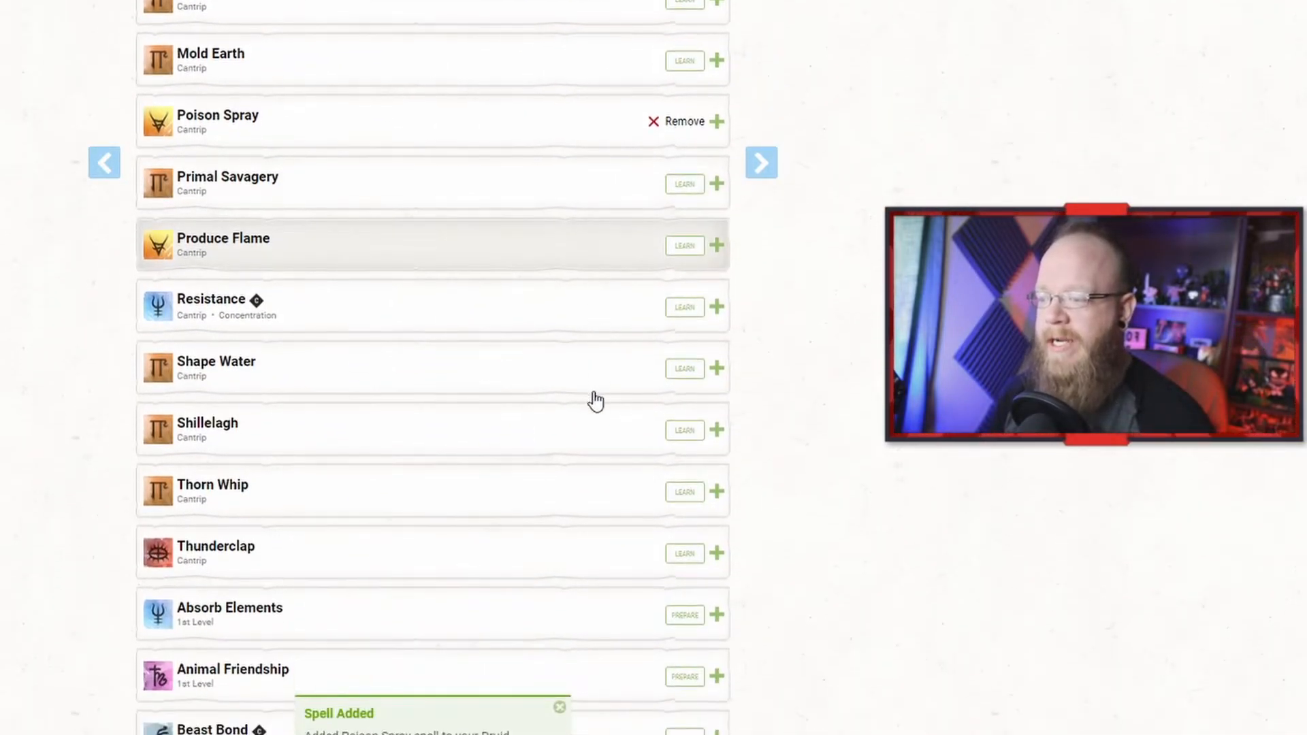
scroll(599, 401, "down", 2)
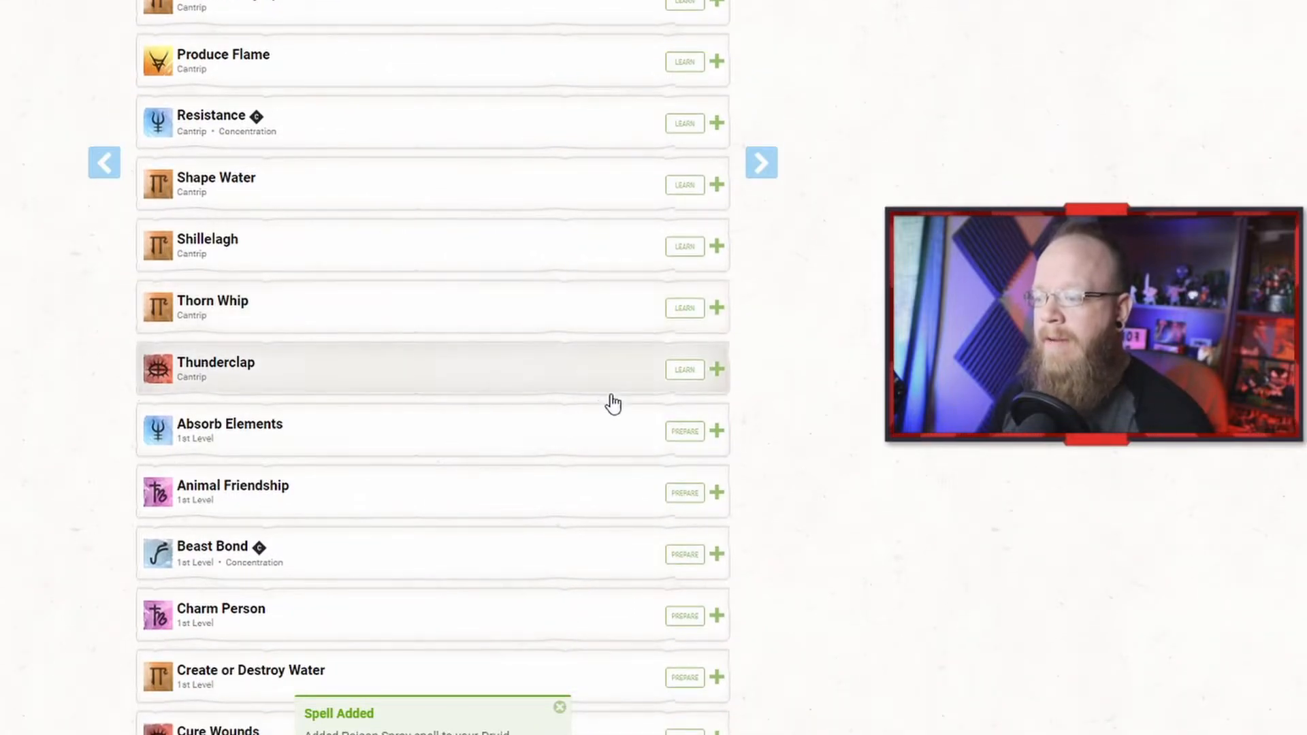
scroll(612, 405, "down", 2)
scroll(599, 325, "up", 1)
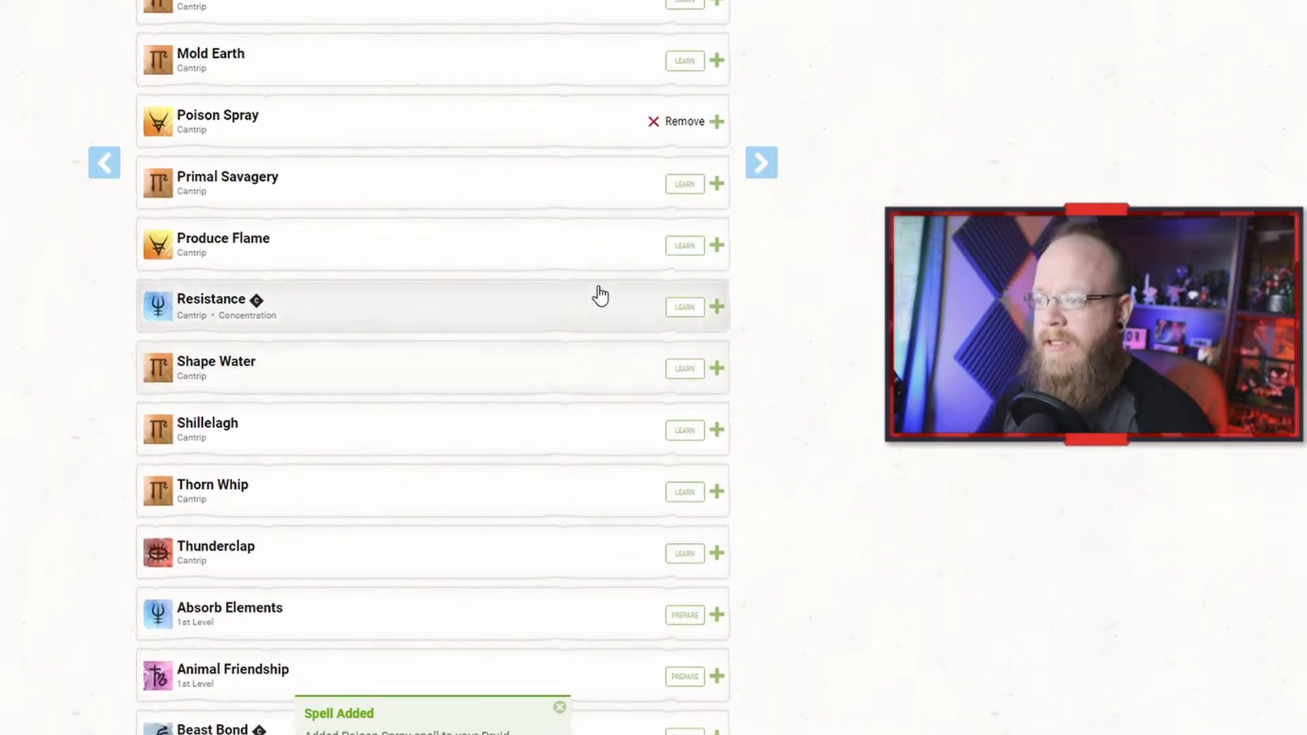
left_click(705, 438)
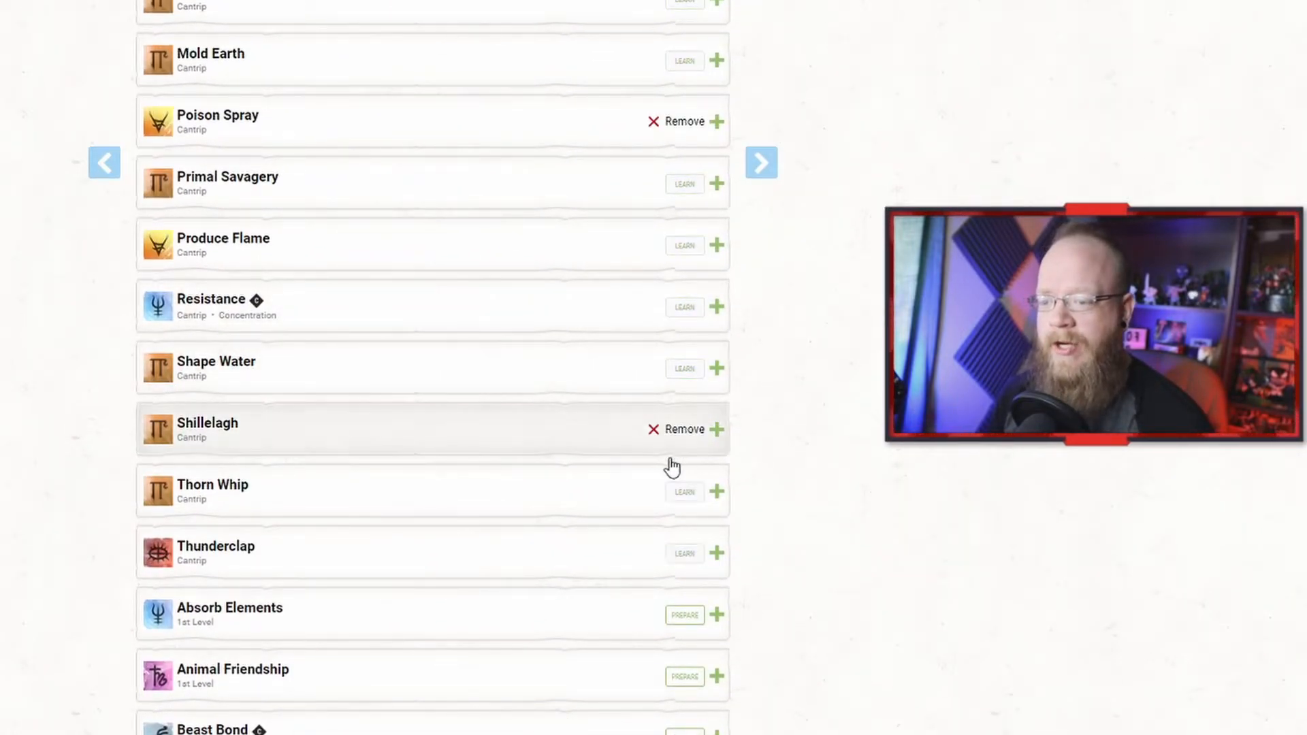
Step: Prepare the 1st-level spells Charm Person, Cure Wounds, Healing Word, Ice Knife and Thunderwave
scroll(619, 500, "down", 3)
scroll(611, 488, "down", 3)
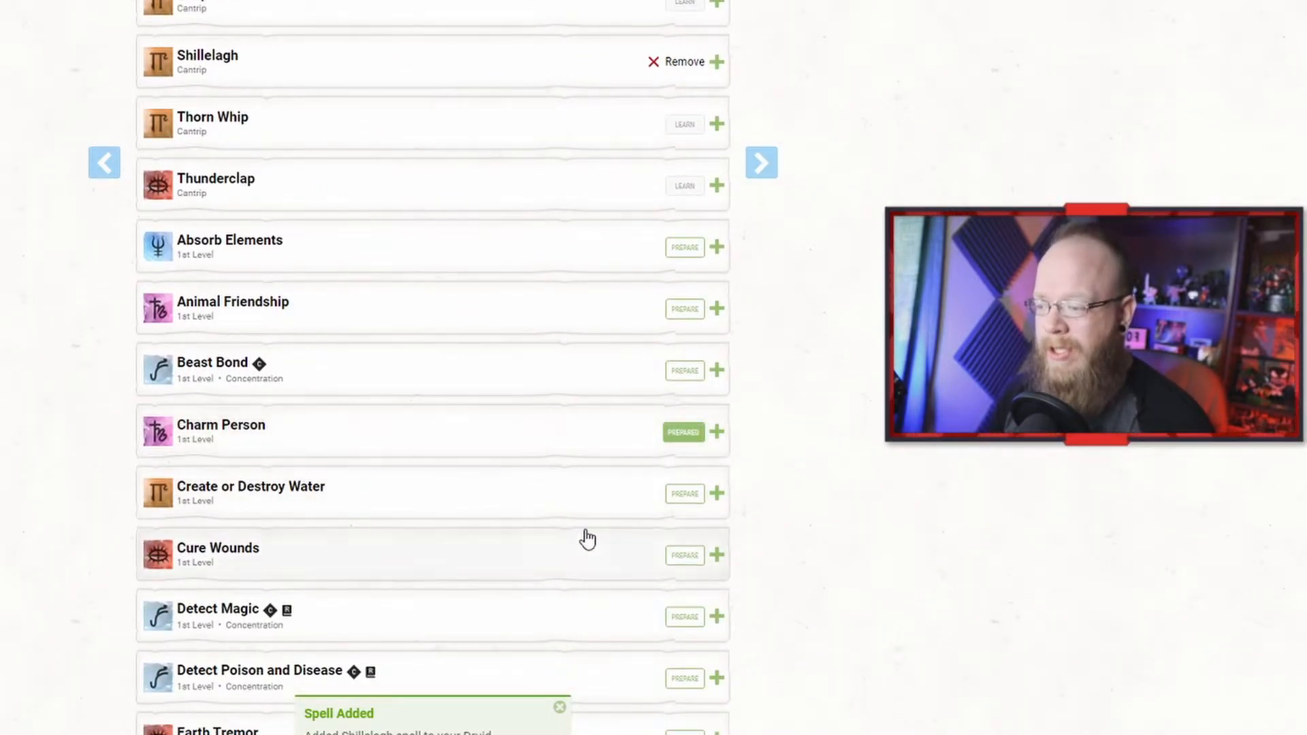
scroll(586, 537, "down", 3)
left_click(674, 381)
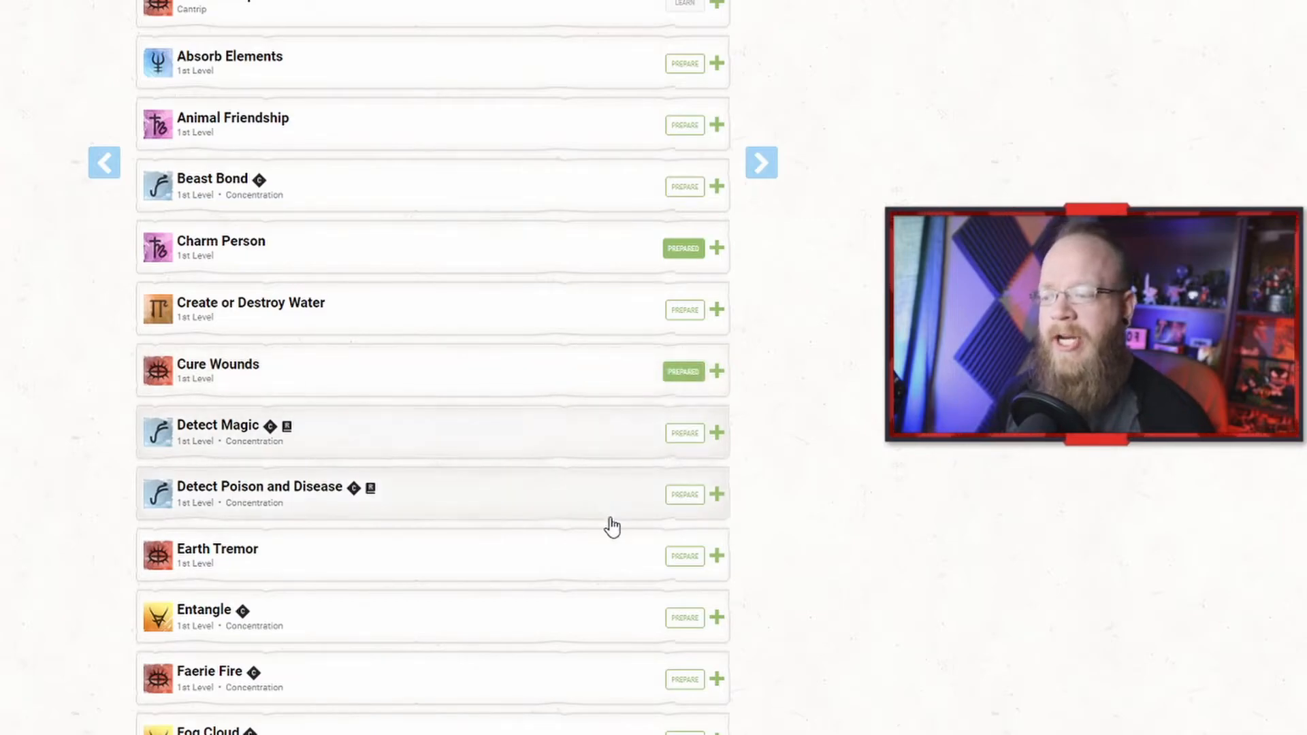
scroll(584, 545, "down", 3)
scroll(568, 517, "down", 3)
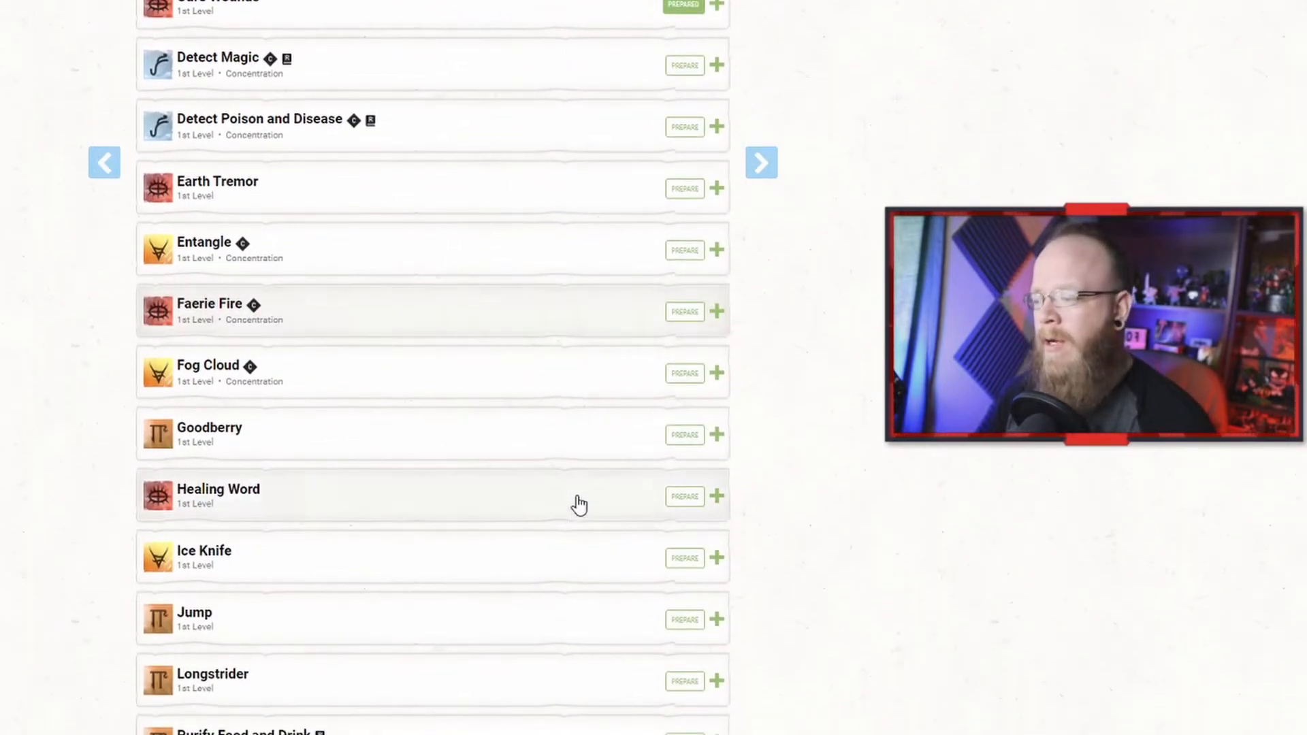
left_click(674, 498)
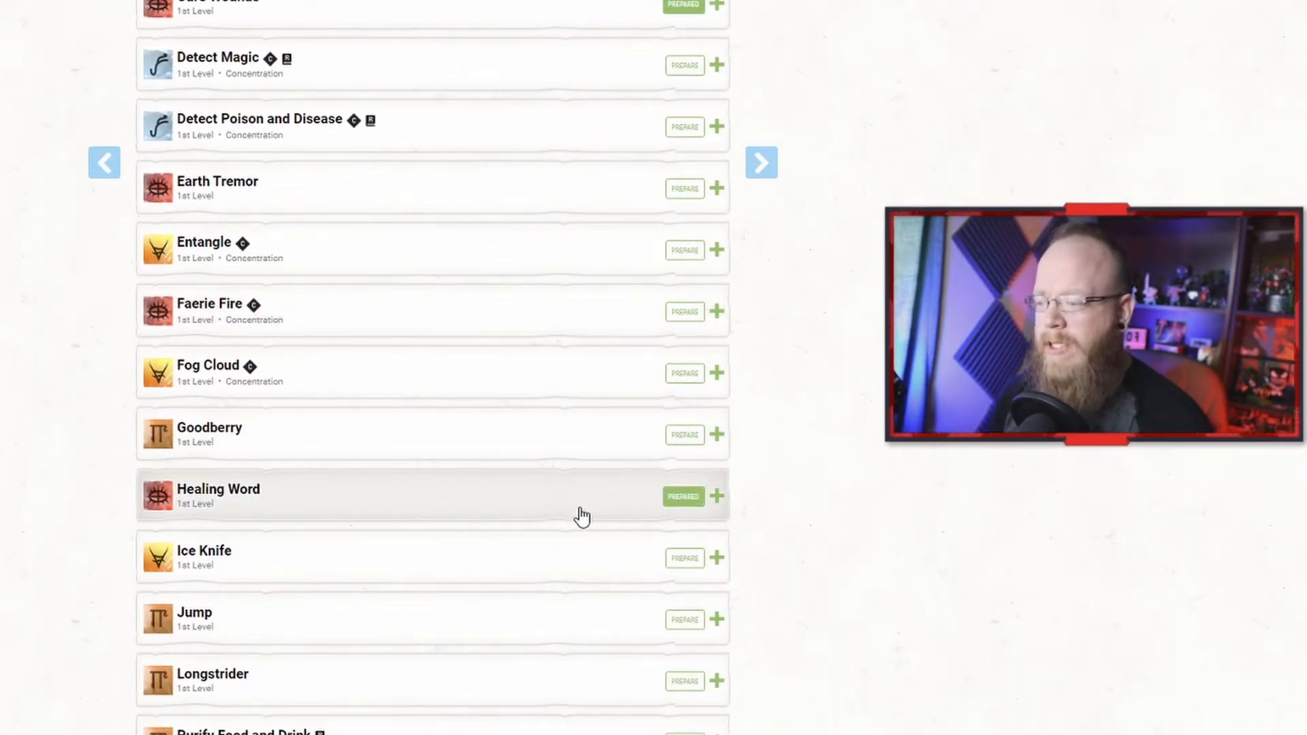
scroll(570, 503, "down", 2)
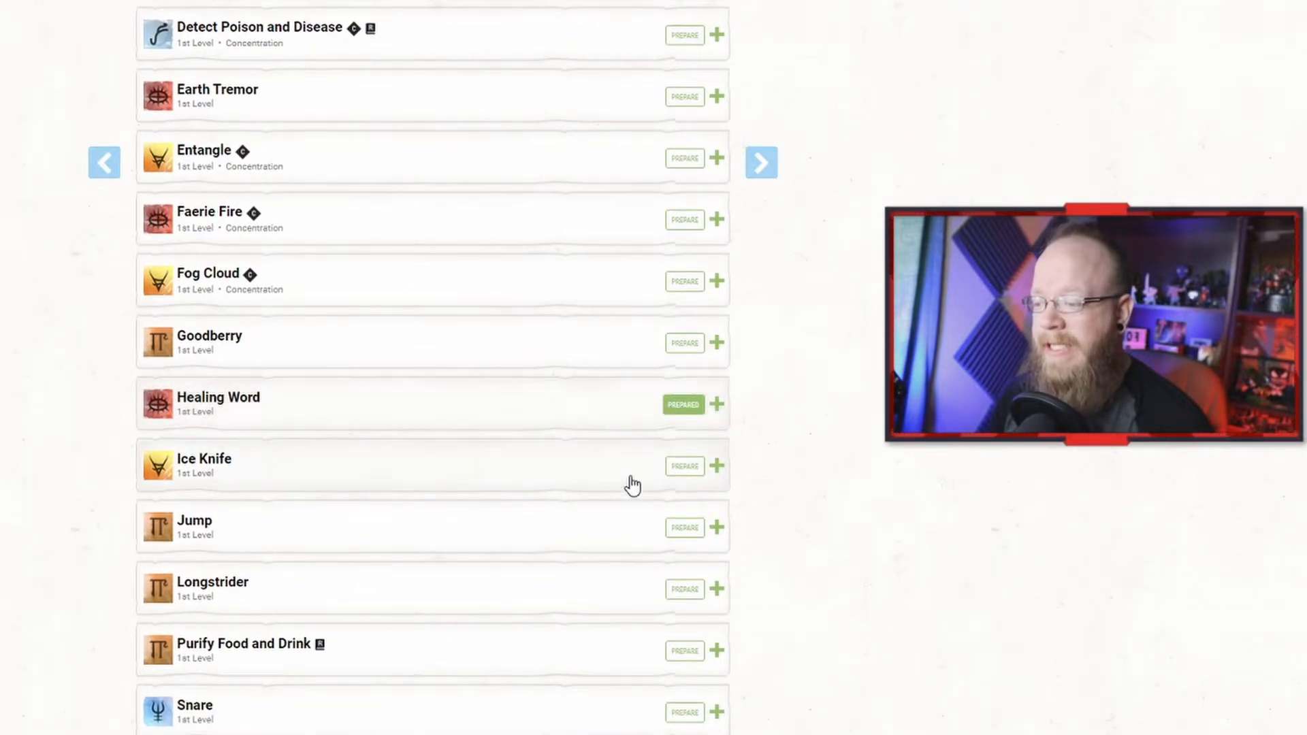
left_click(678, 468)
scroll(589, 540, "down", 3)
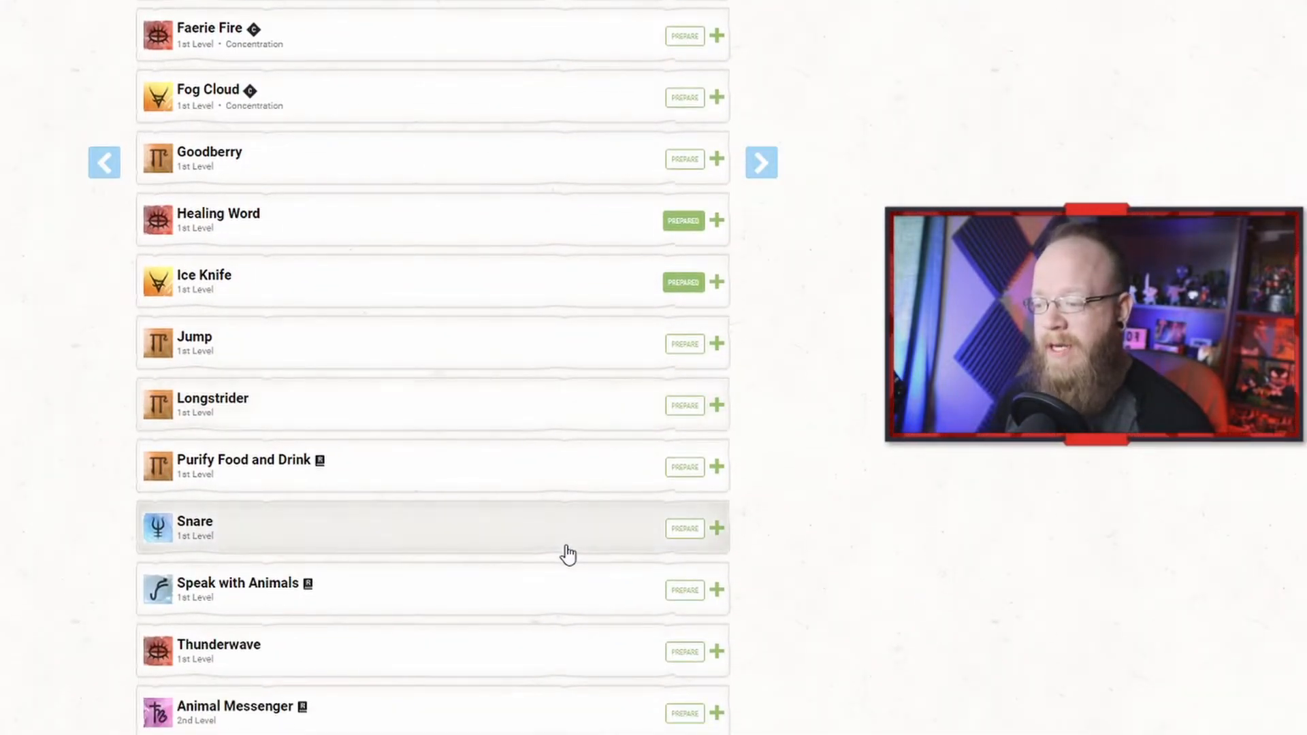
scroll(566, 554, "down", 3)
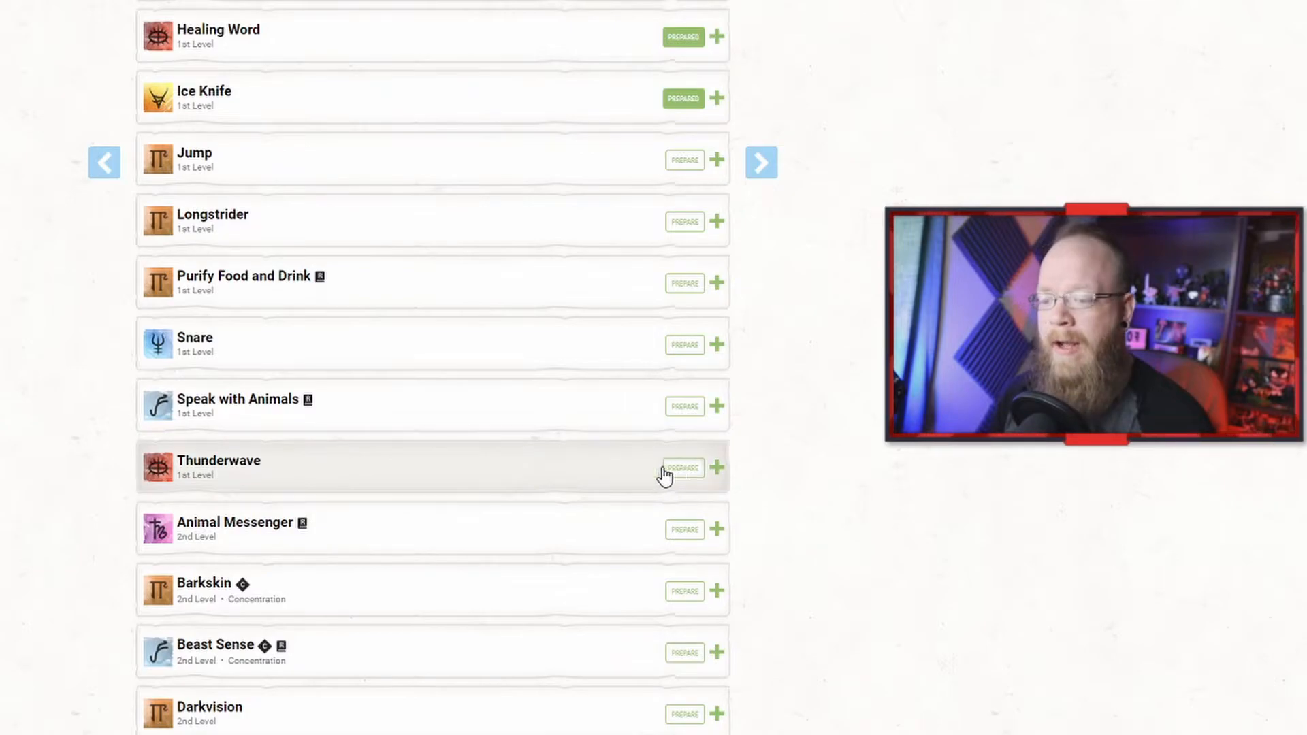
scroll(479, 417, "up", 20)
scroll(544, 431, "up", 15)
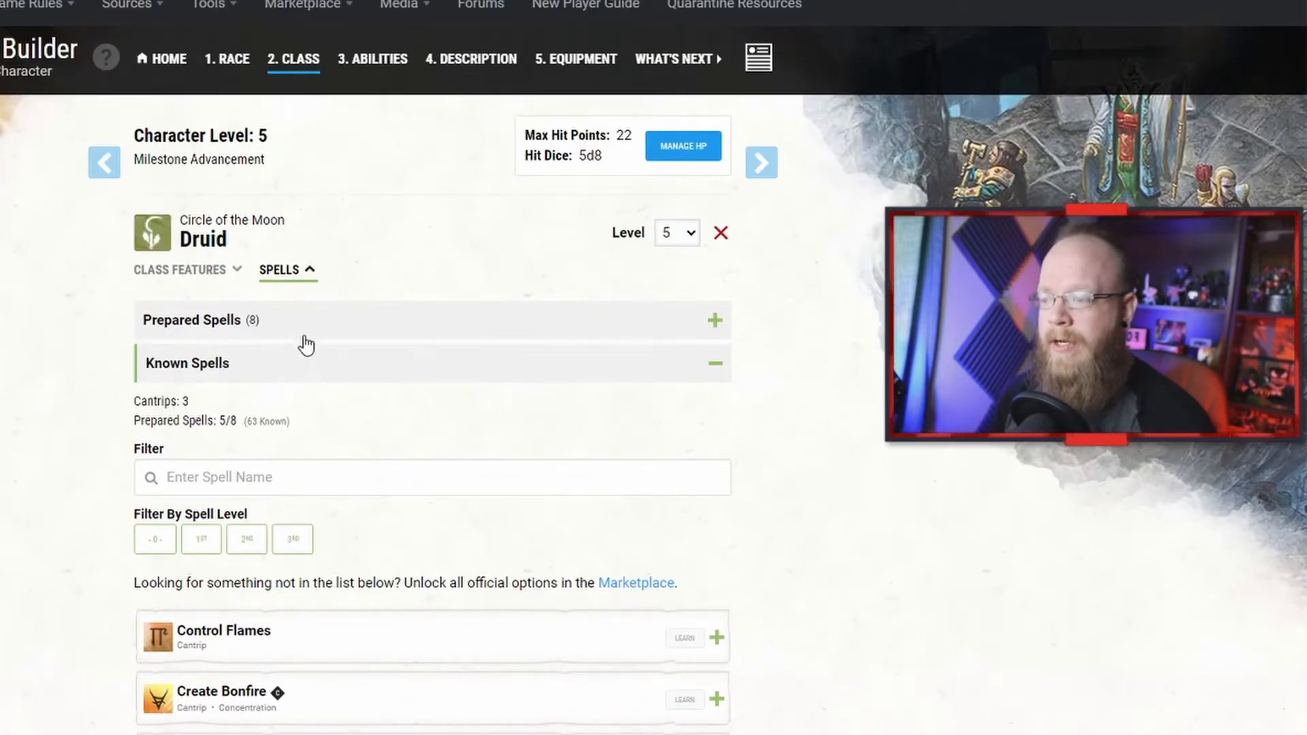
Step: Expand and review the Druid's prepared spells list
left_click(320, 365)
left_click(324, 334)
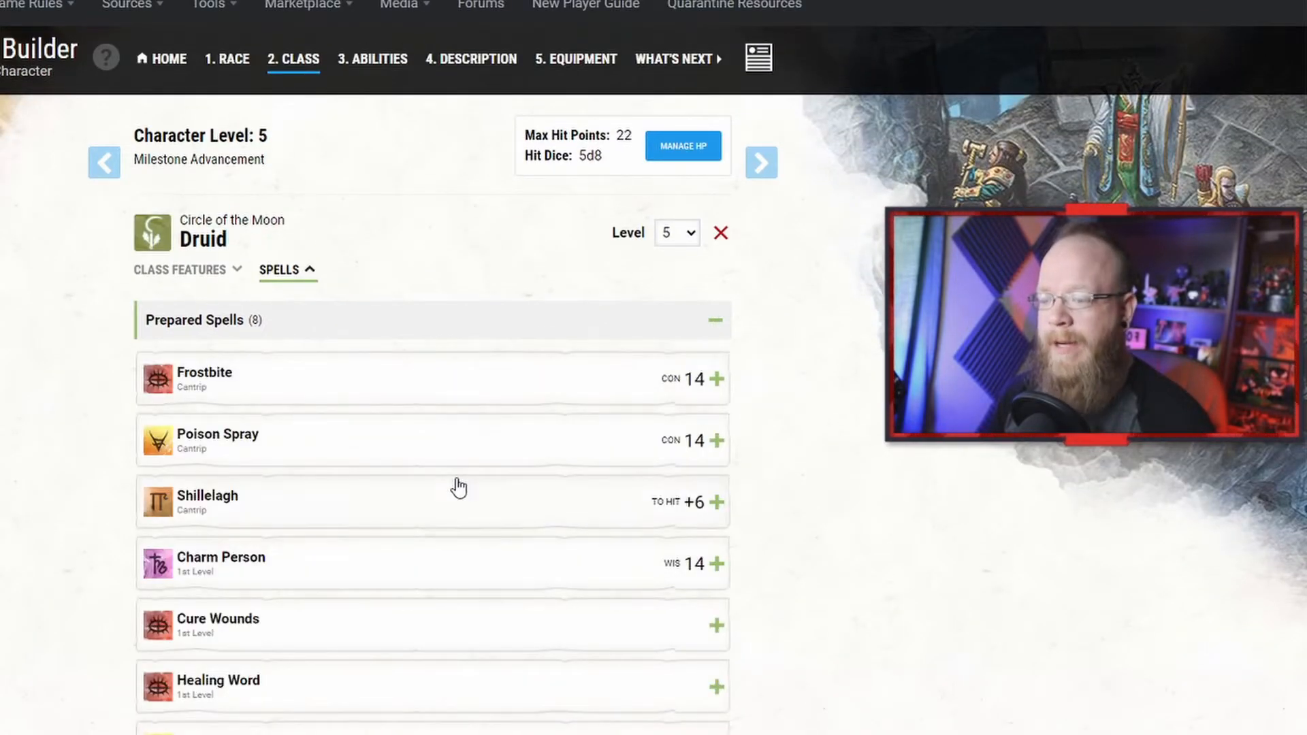
scroll(451, 502, "down", 4)
scroll(449, 507, "up", 2)
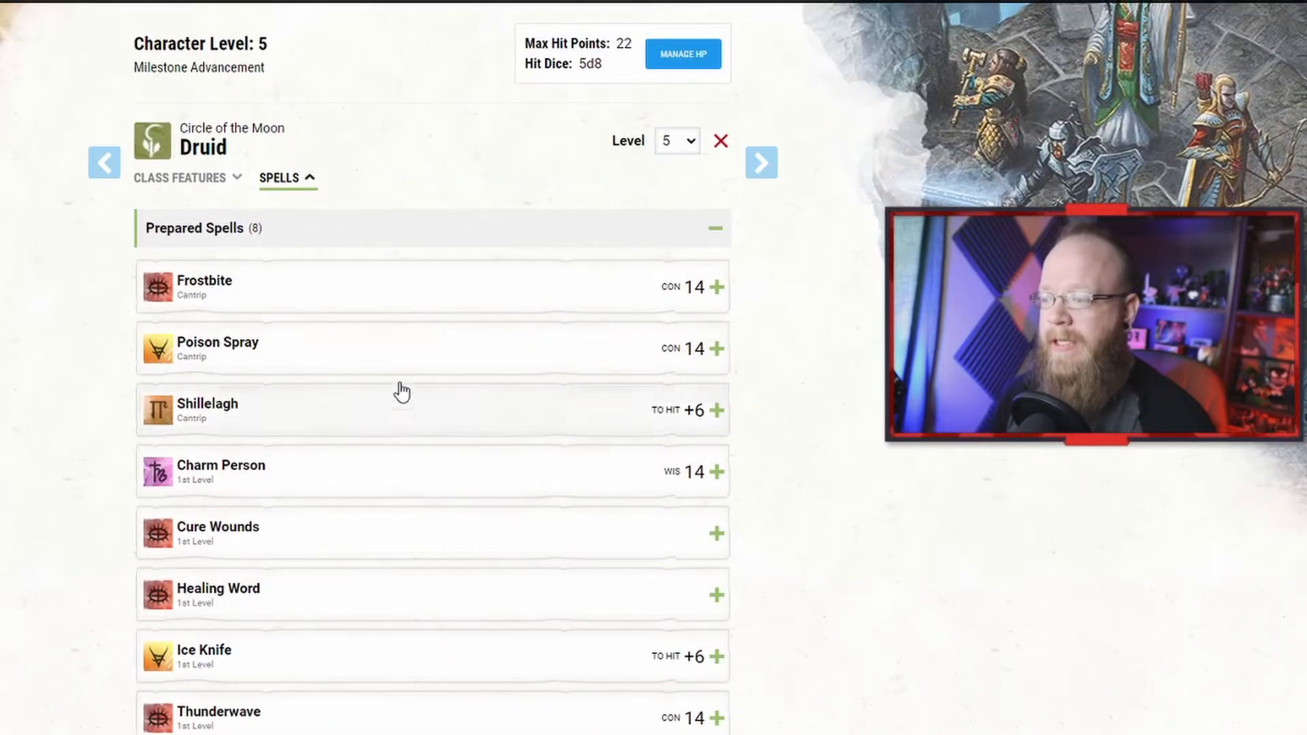
scroll(408, 116, "up", 2)
Step: Open the description step and apply a fair-haired High Elf character portrait
left_click(399, 71)
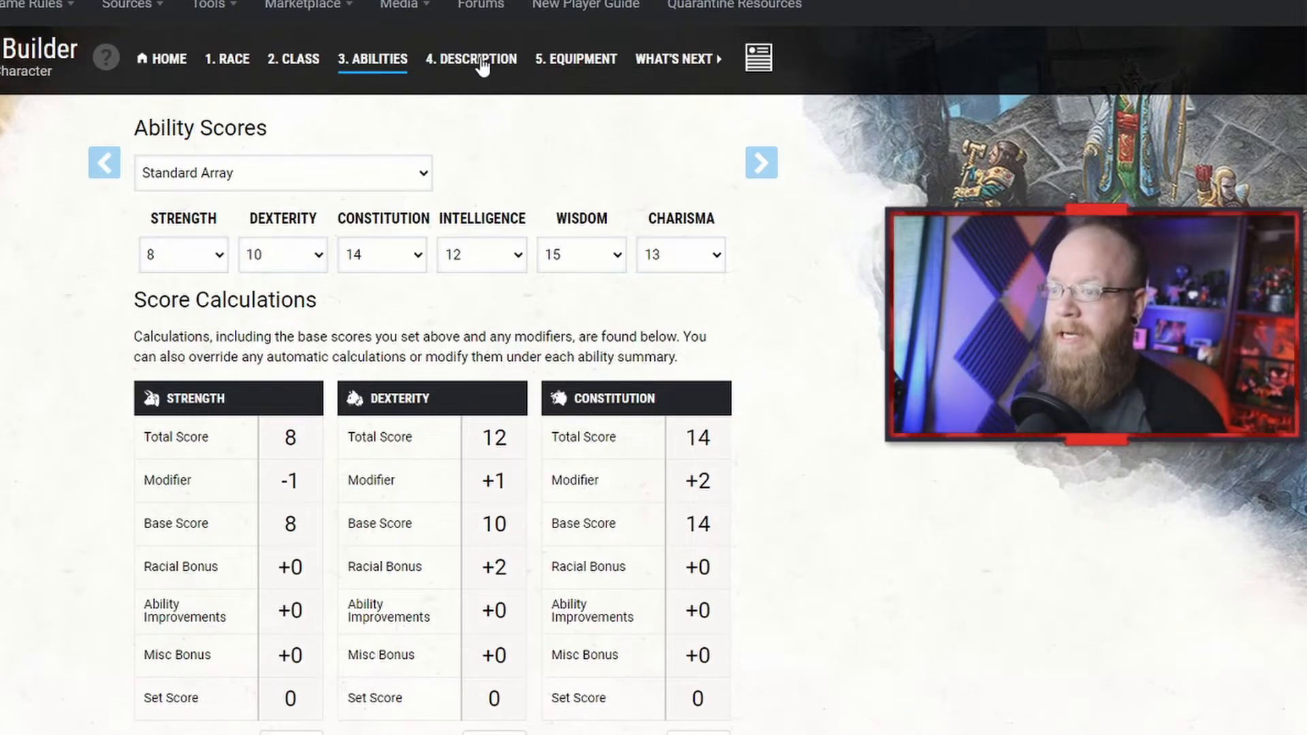
left_click(483, 66)
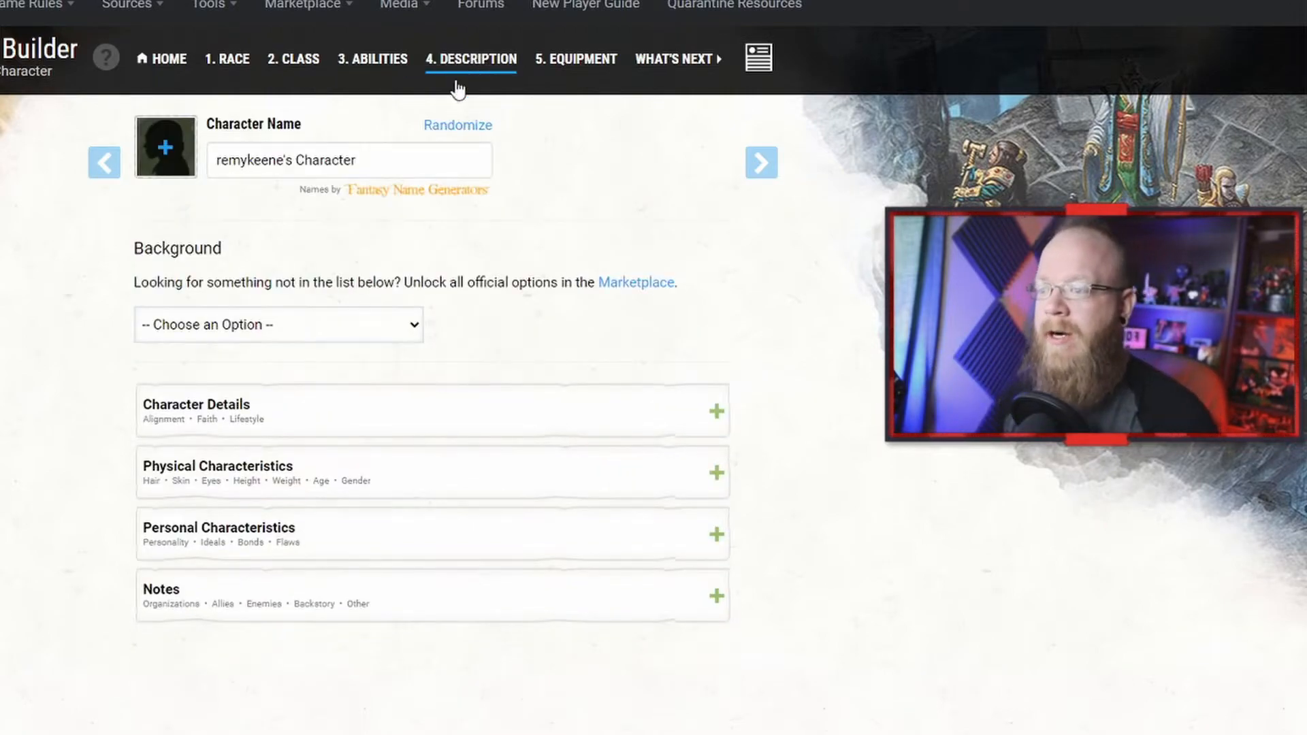
left_click(168, 165)
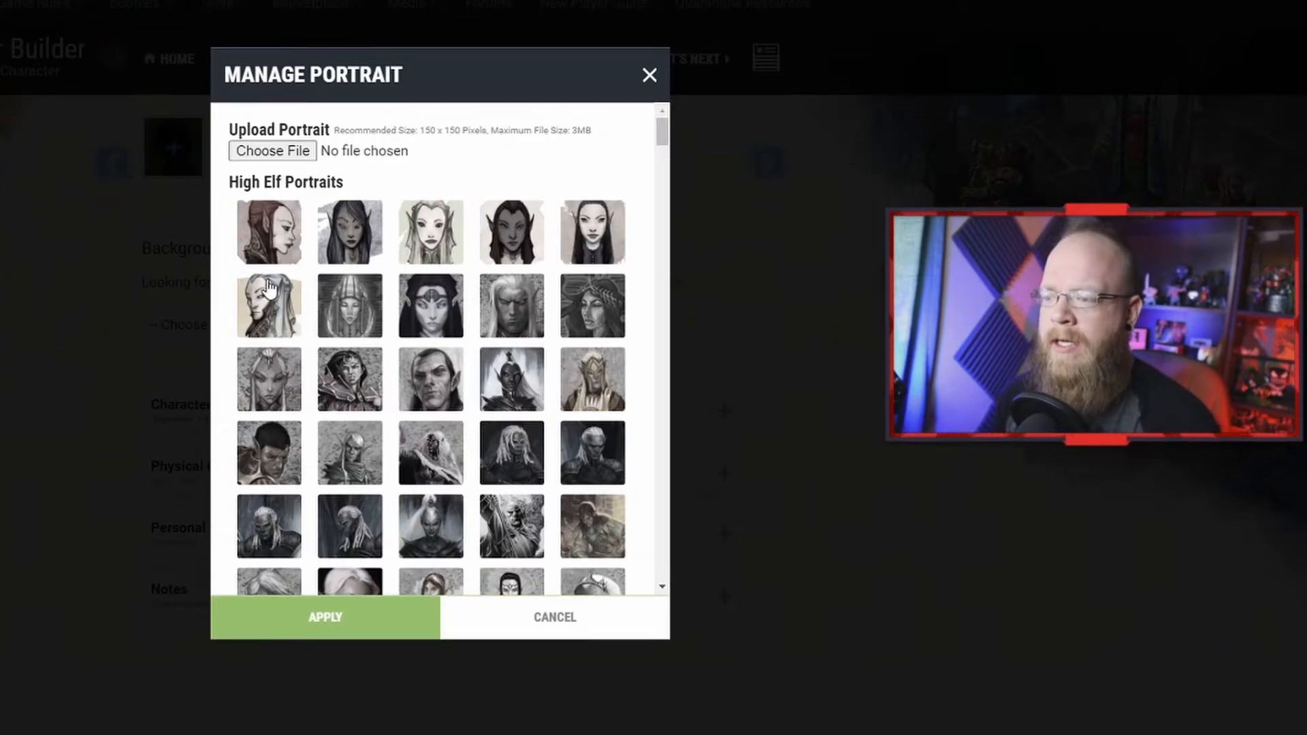
scroll(492, 409, "down", 1)
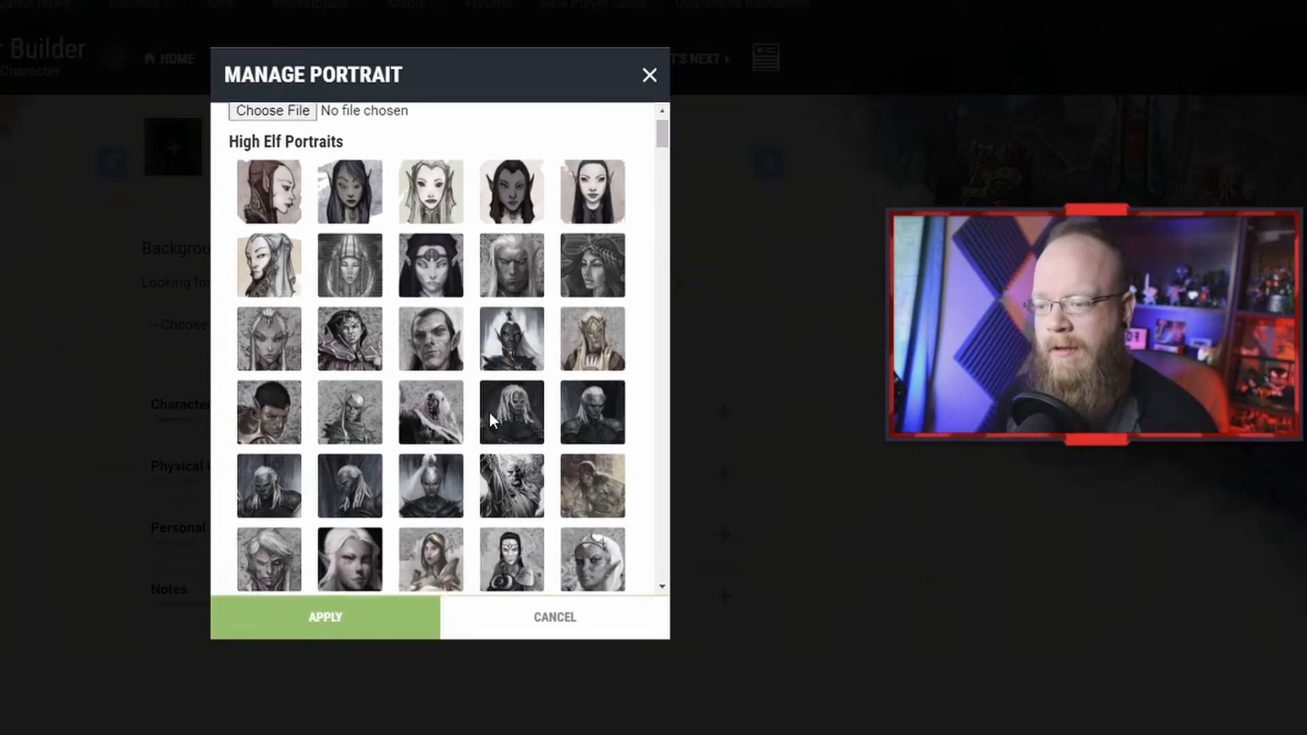
scroll(492, 420, "down", 3)
scroll(408, 409, "up", 2)
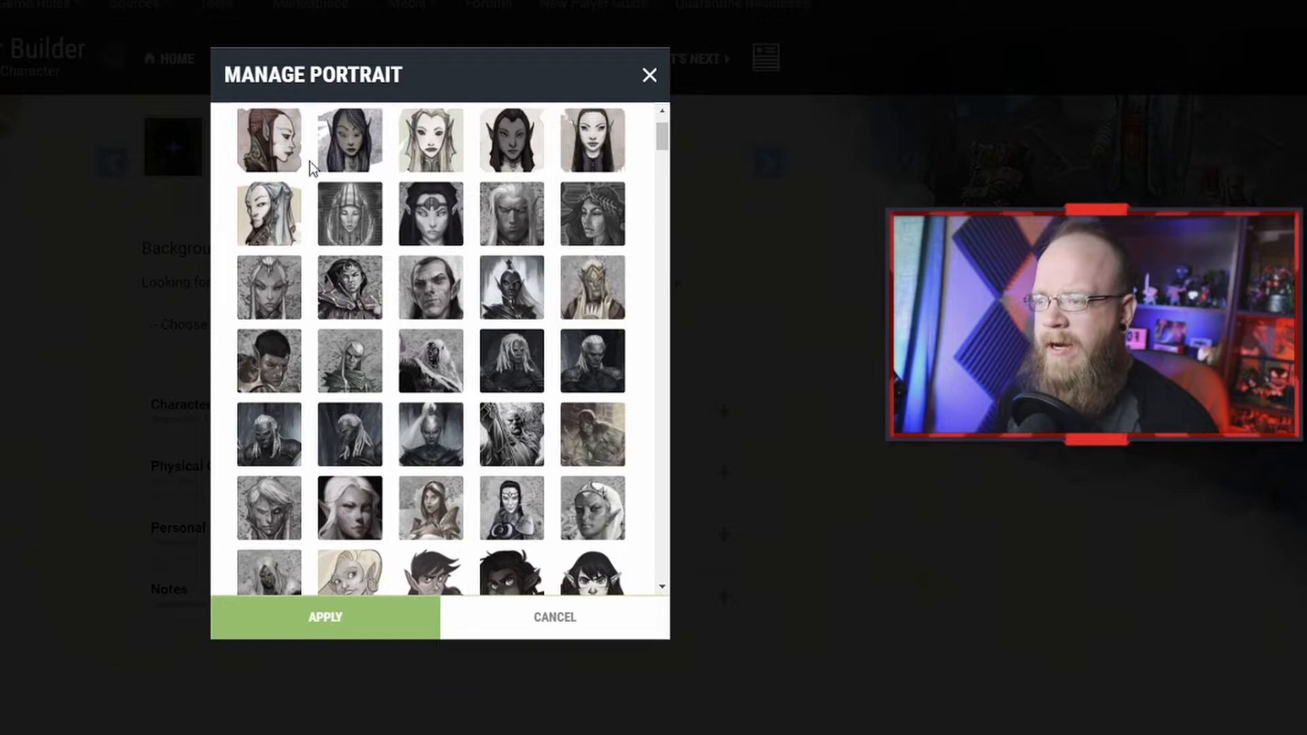
left_click(413, 147)
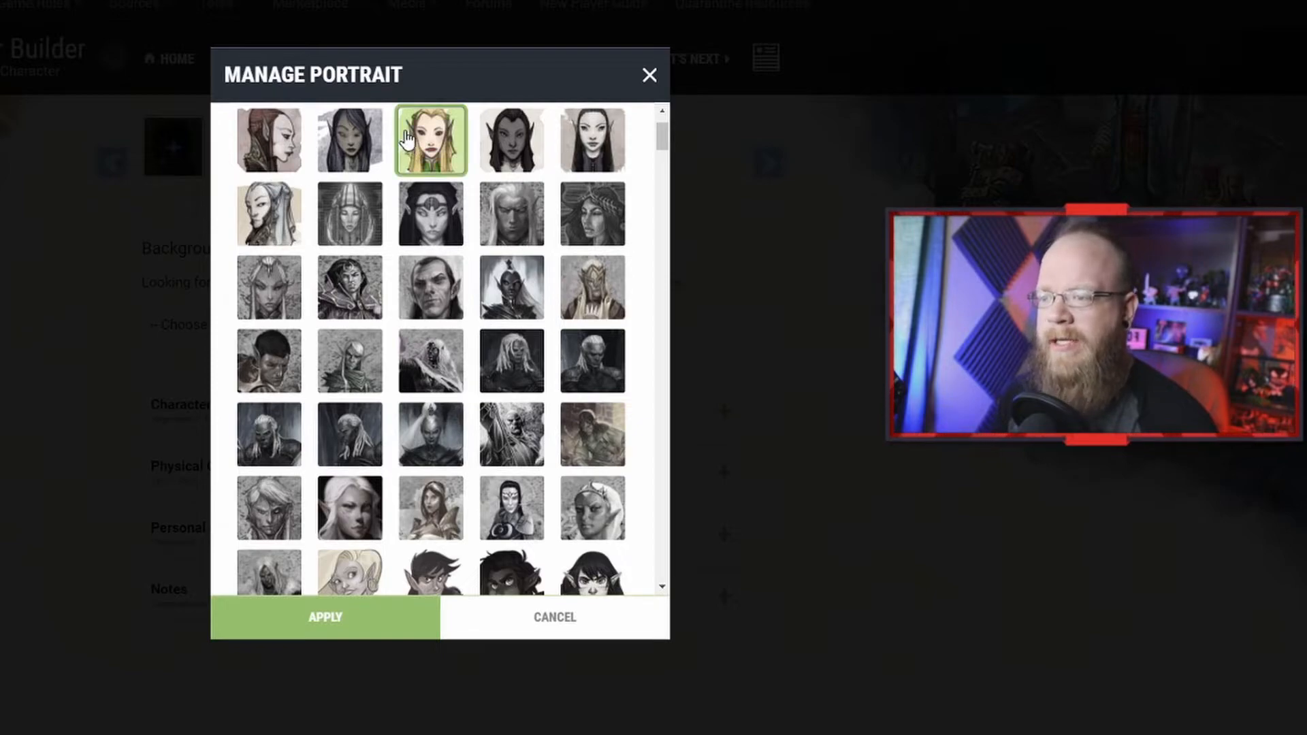
left_click(411, 601)
Step: Replace the portrait with the dark-haired High Elf portrait in the third row
left_click(169, 164)
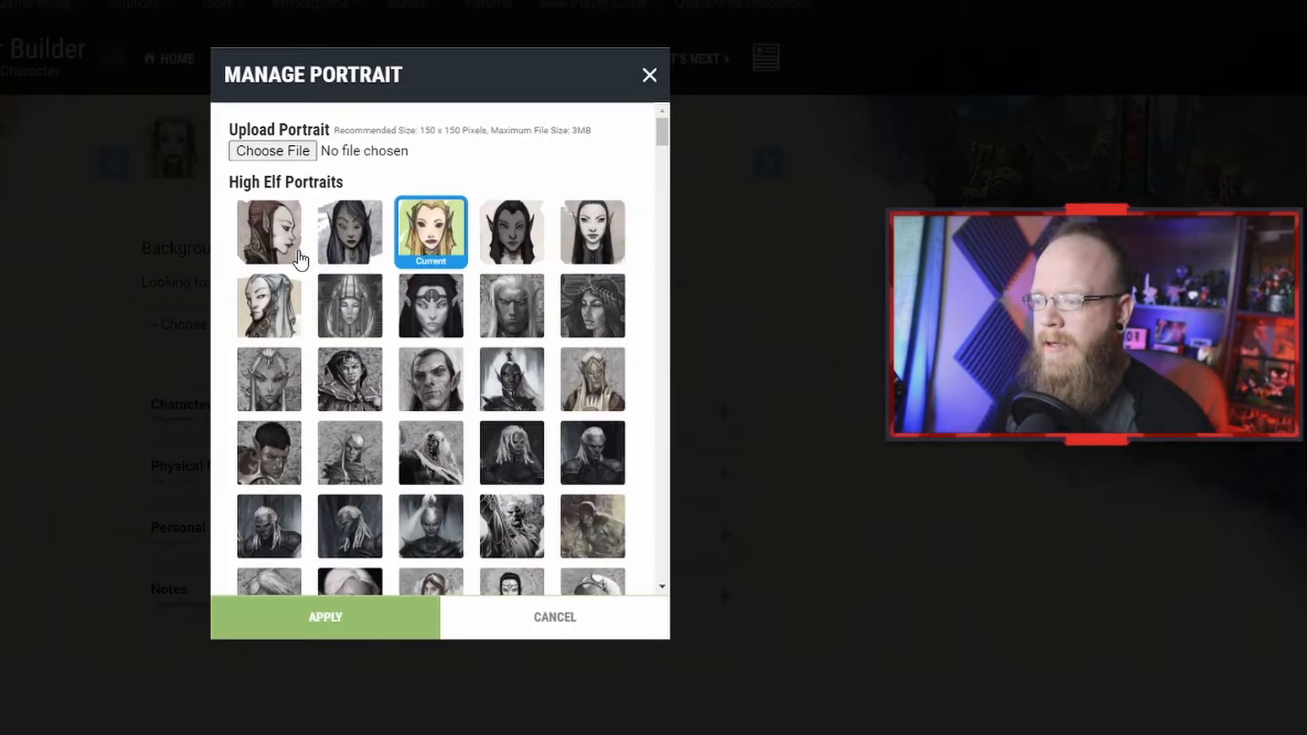
left_click(430, 376)
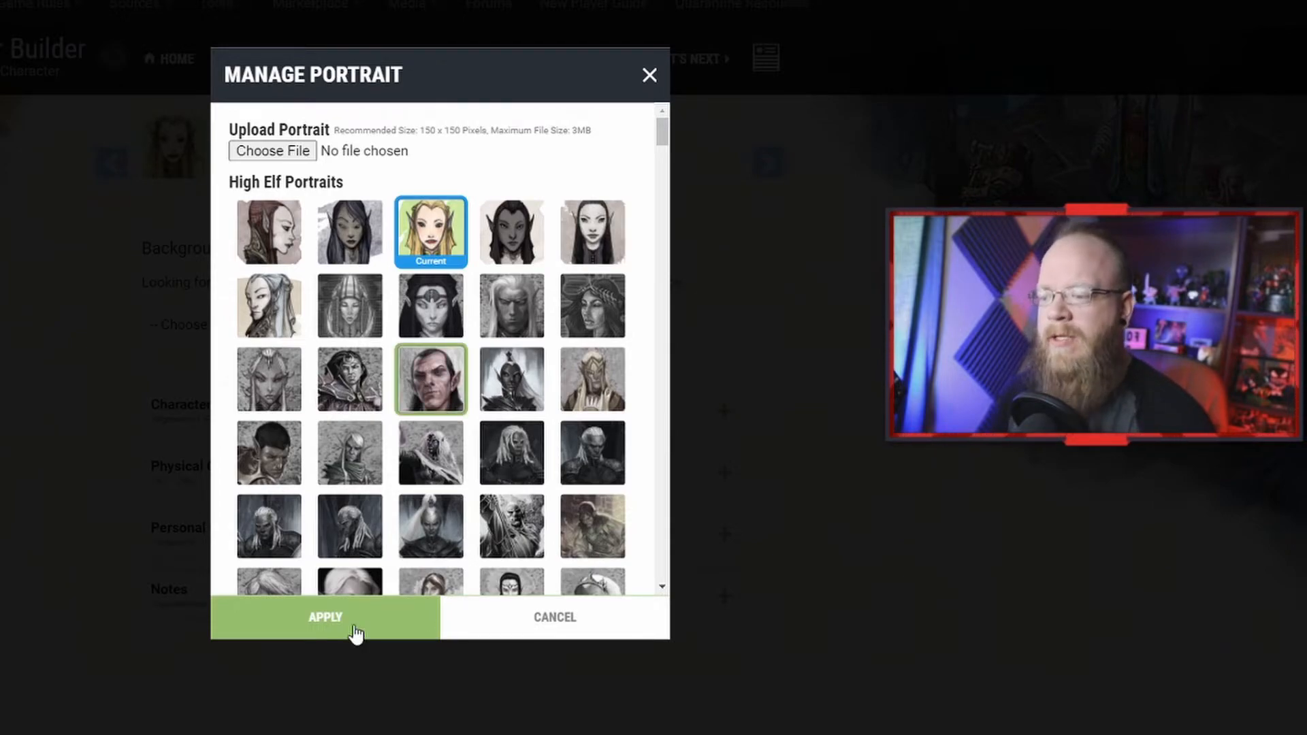
left_click(325, 617)
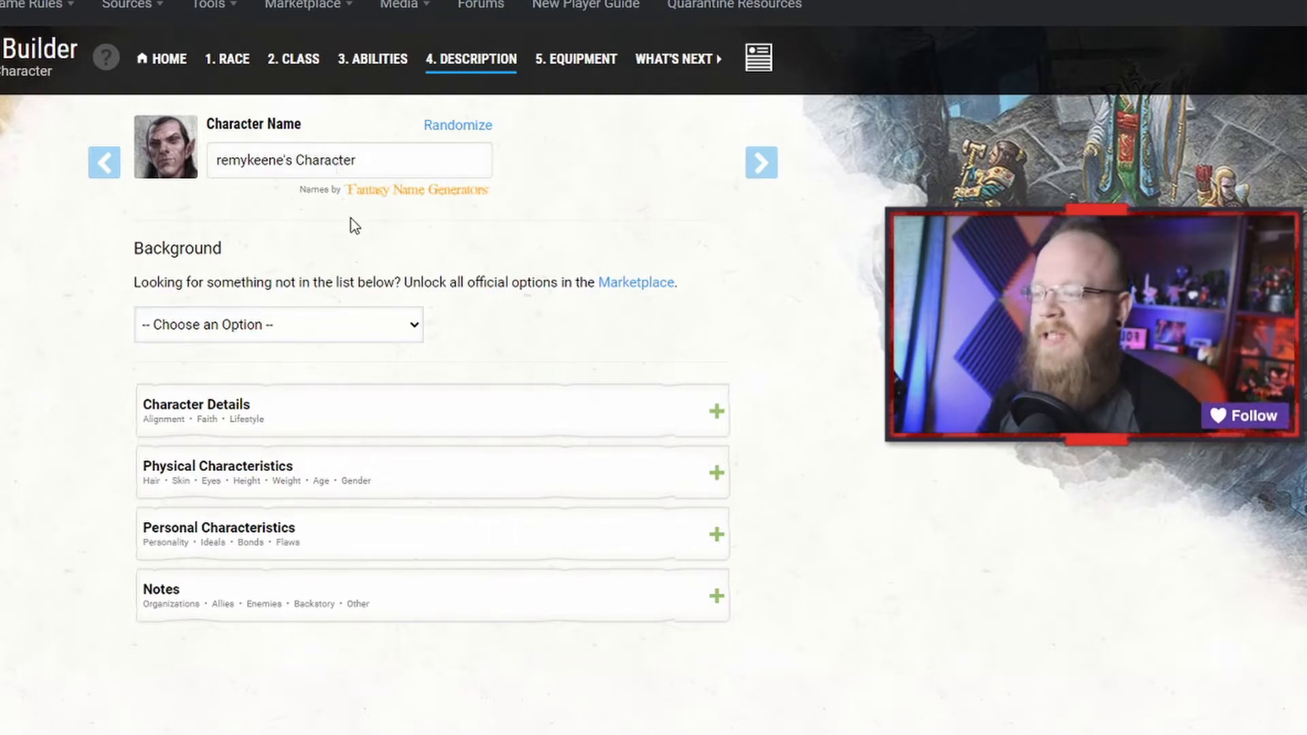
Step: Randomize the character name several times until one is kept
left_click(457, 131)
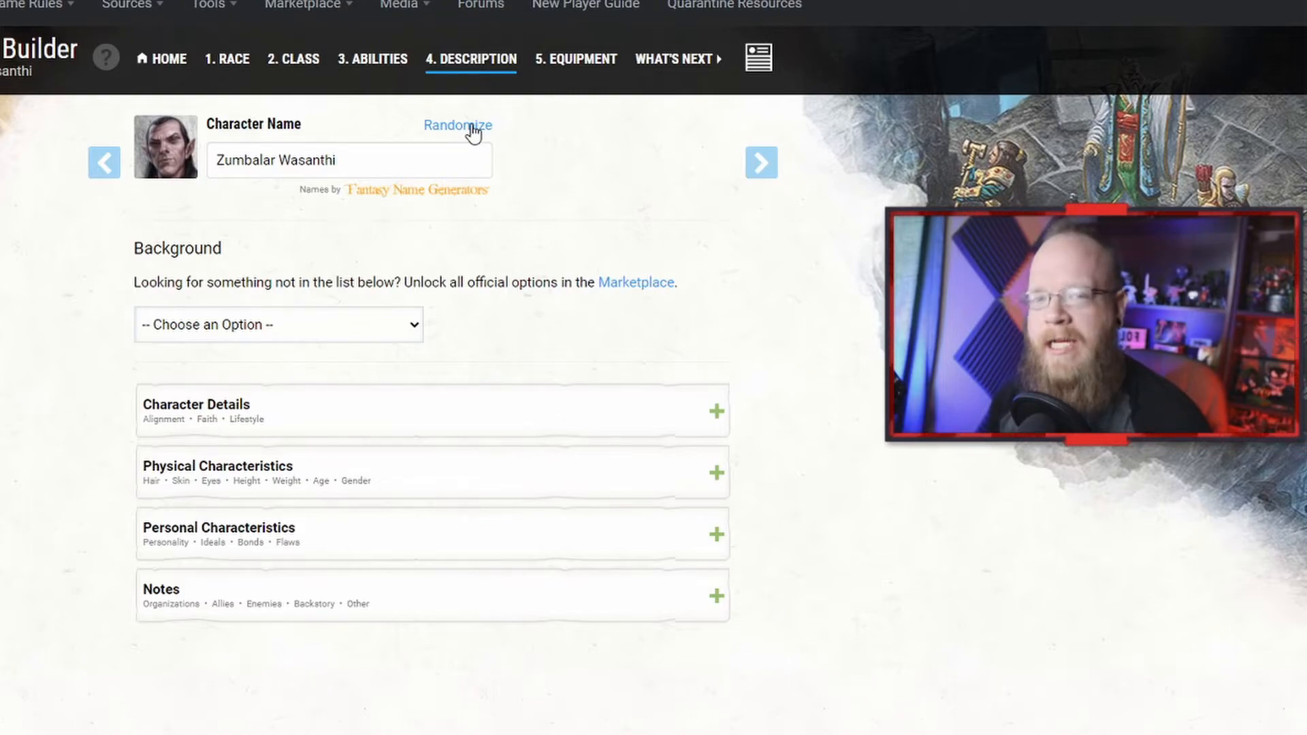
left_click(474, 134)
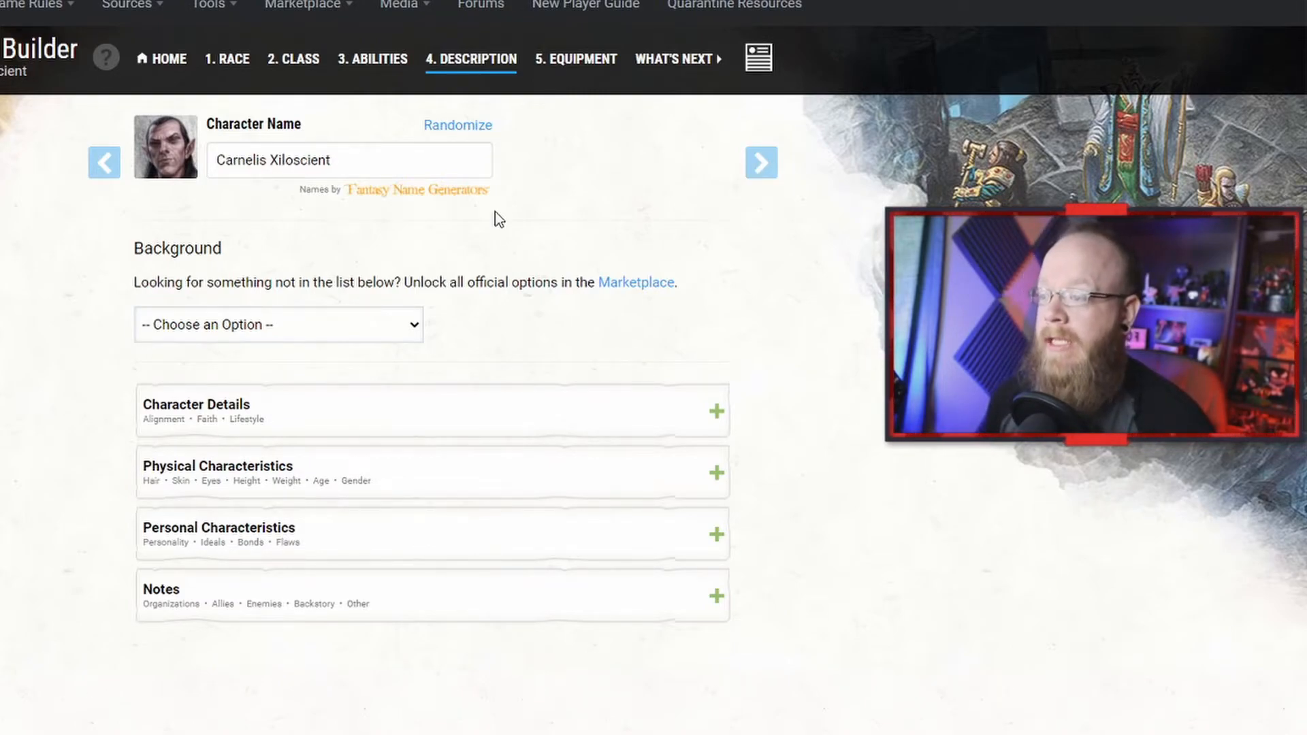
left_click(460, 129)
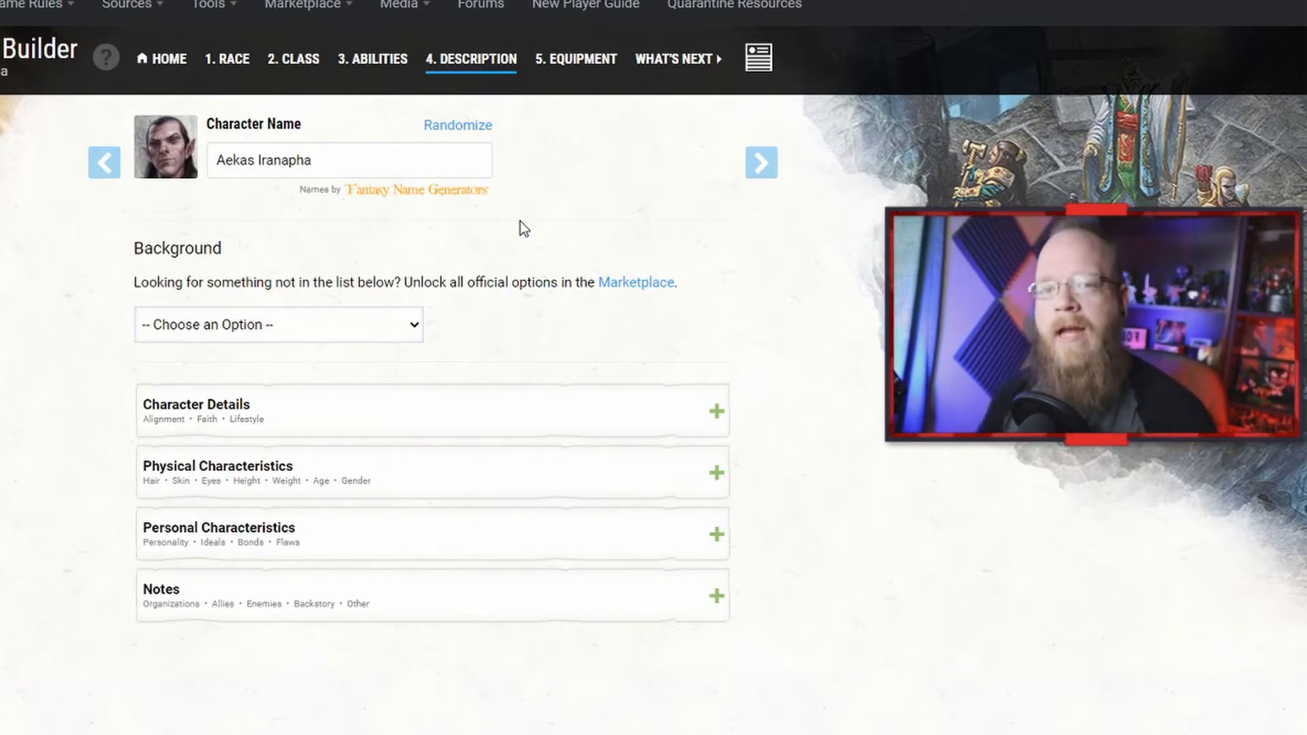
Step: Choose the Criminal / Spy background and pick the Dragonchess Set as its gaming set
left_click(414, 331)
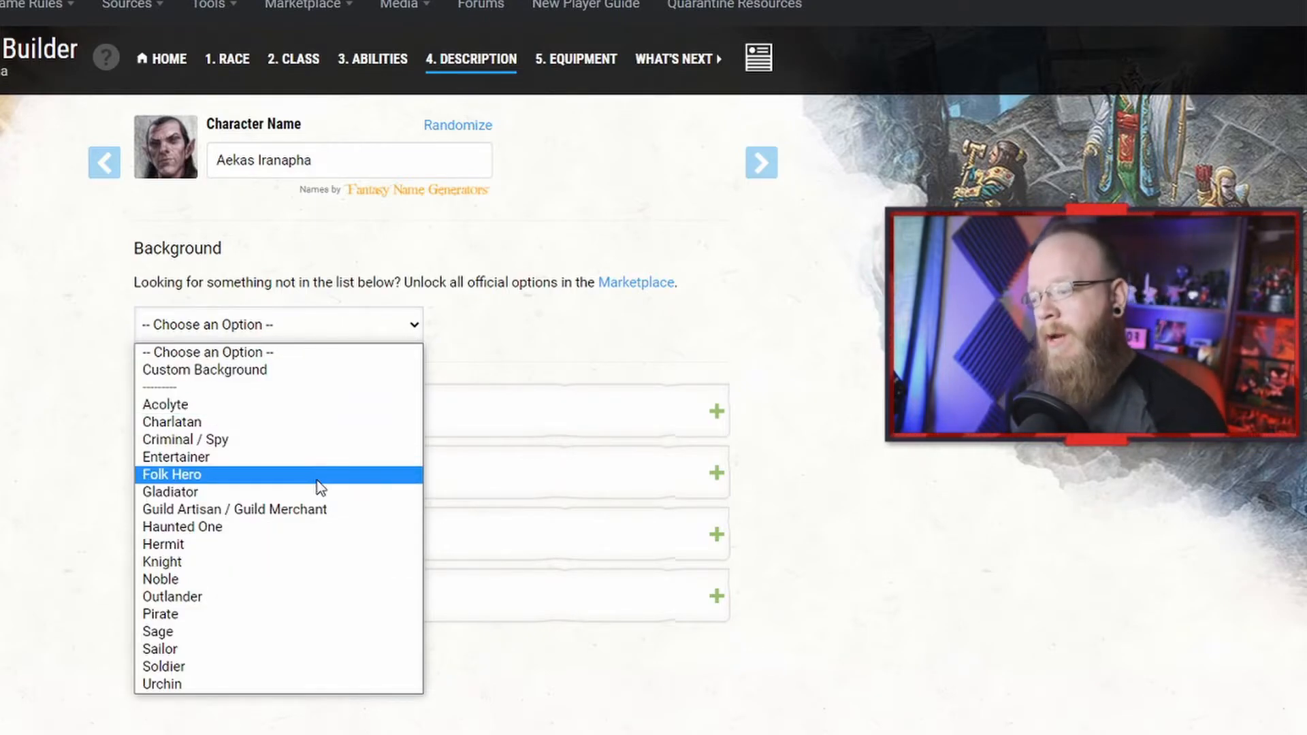
left_click(296, 445)
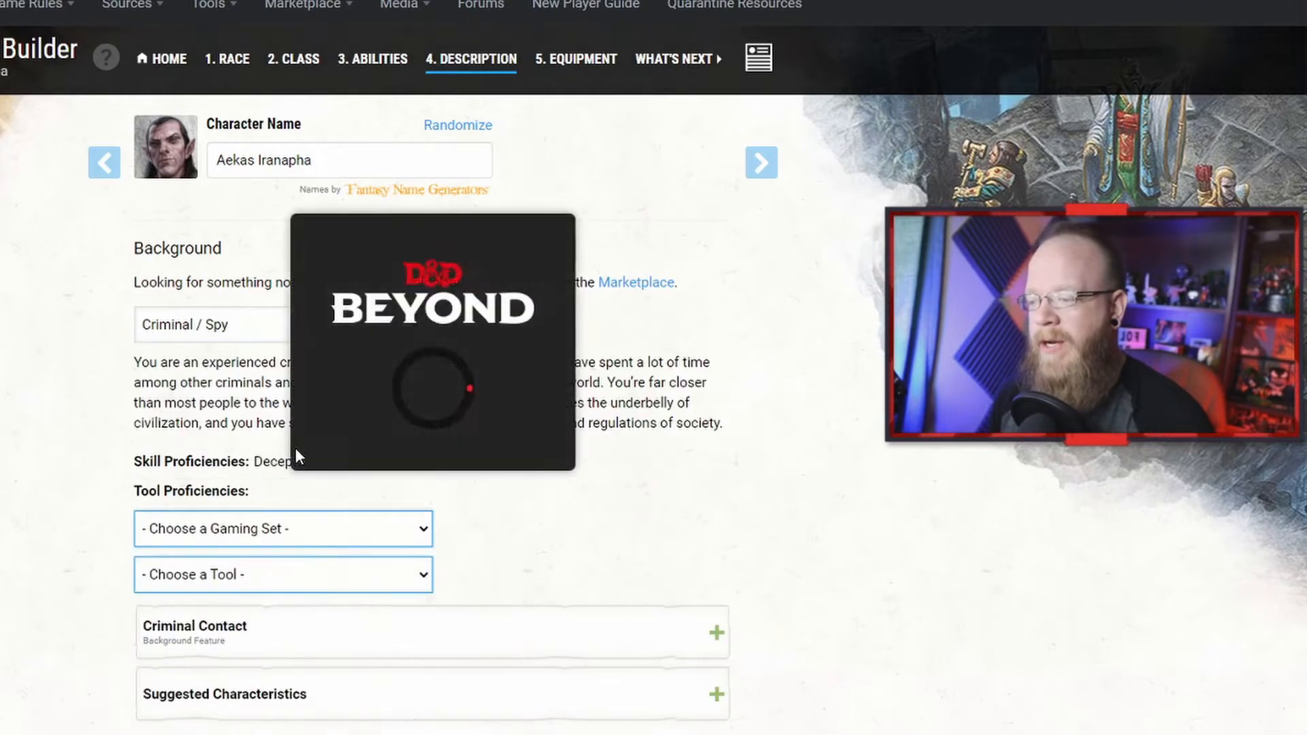
left_click(341, 528)
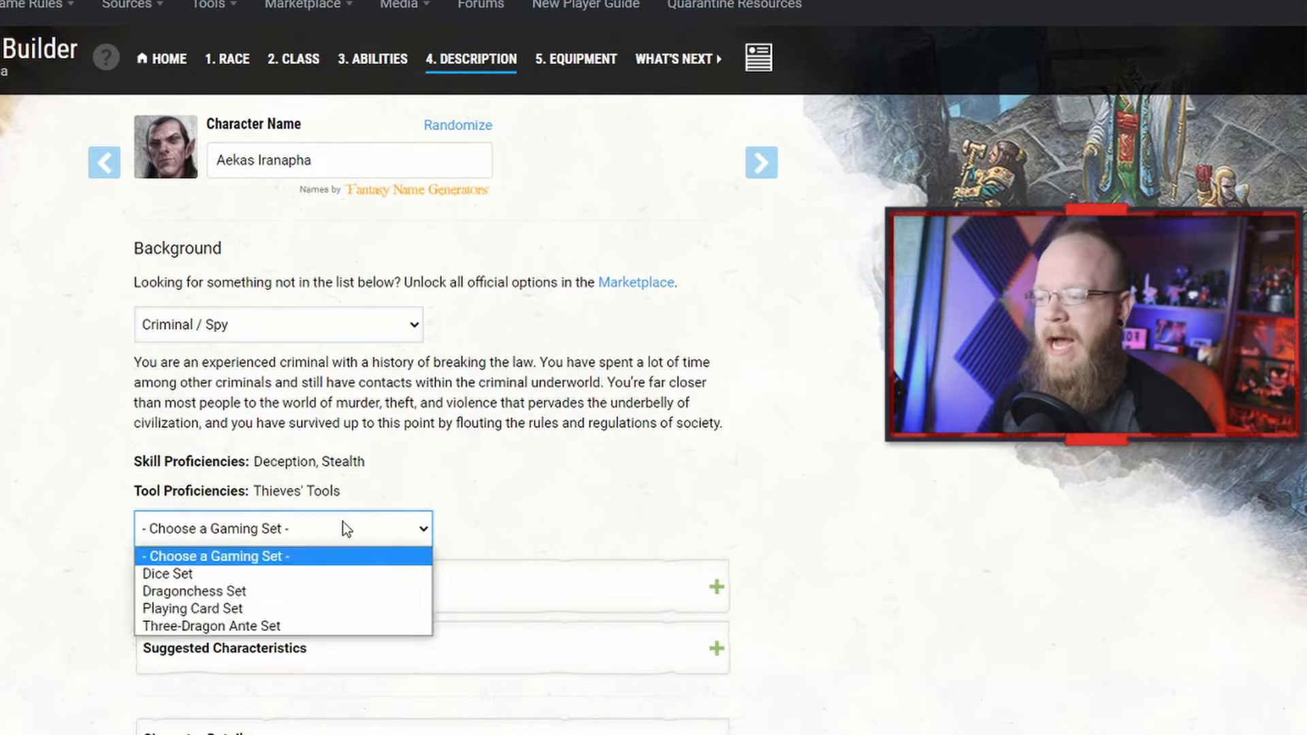
left_click(342, 590)
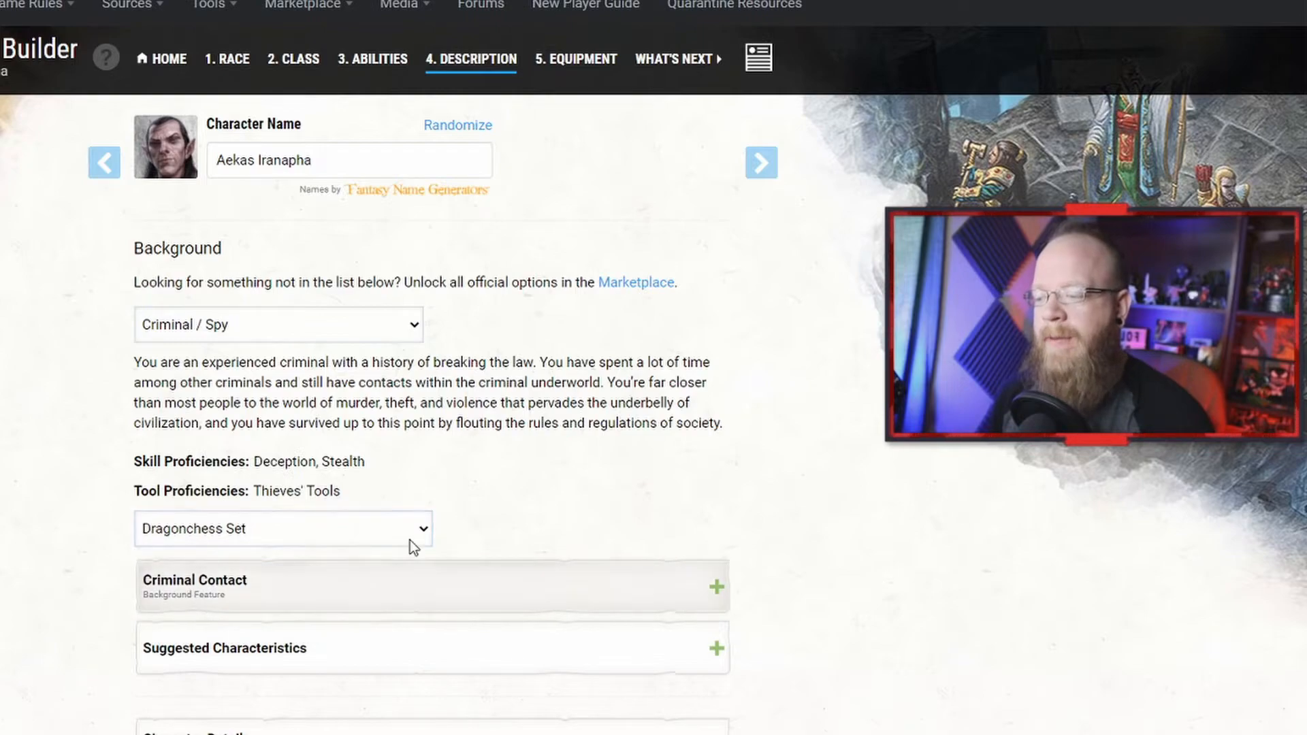
Step: Expand and read the Criminal Contact background feature description
scroll(492, 511, "down", 3)
left_click(441, 401)
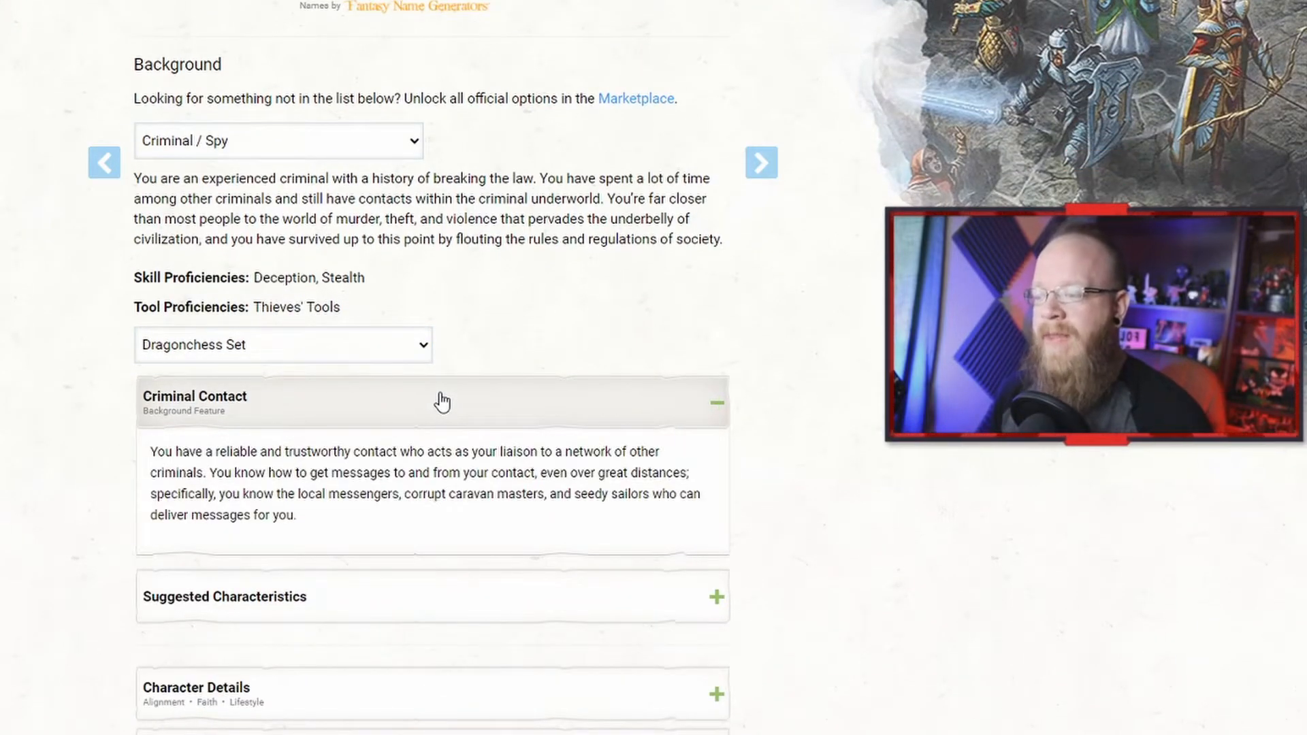
left_click_drag(188, 452, 395, 461)
left_click(395, 461)
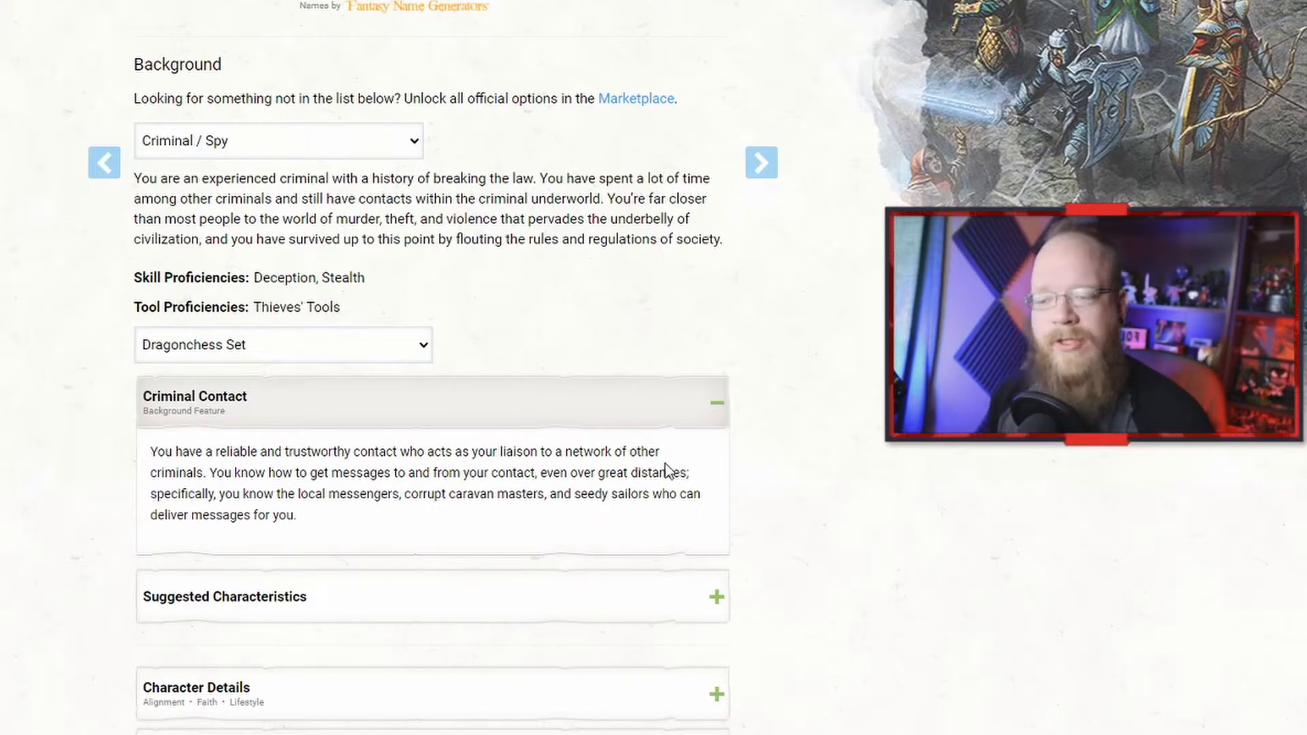
scroll(336, 446, "down", 3)
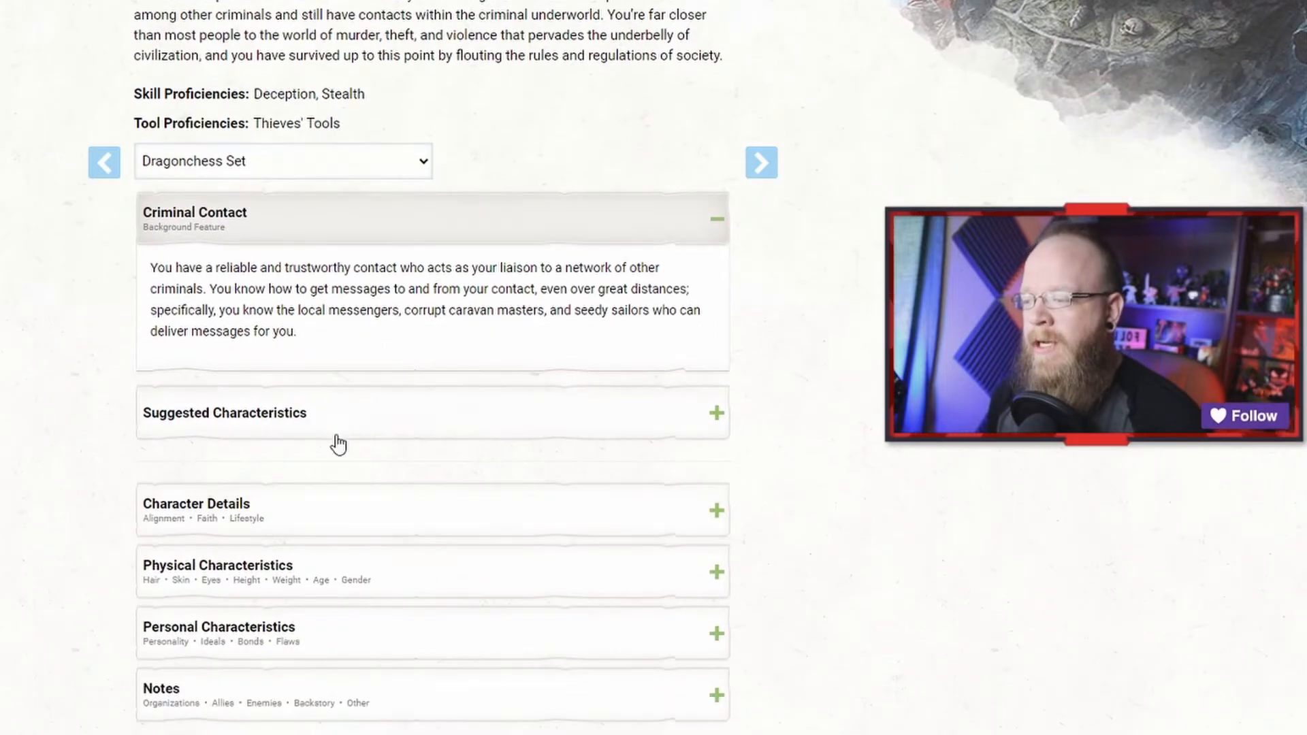
Step: Open Suggested Characteristics and randomly roll a personality trait, ideal, bond and flaw
left_click(335, 439)
scroll(351, 459, "down", 4)
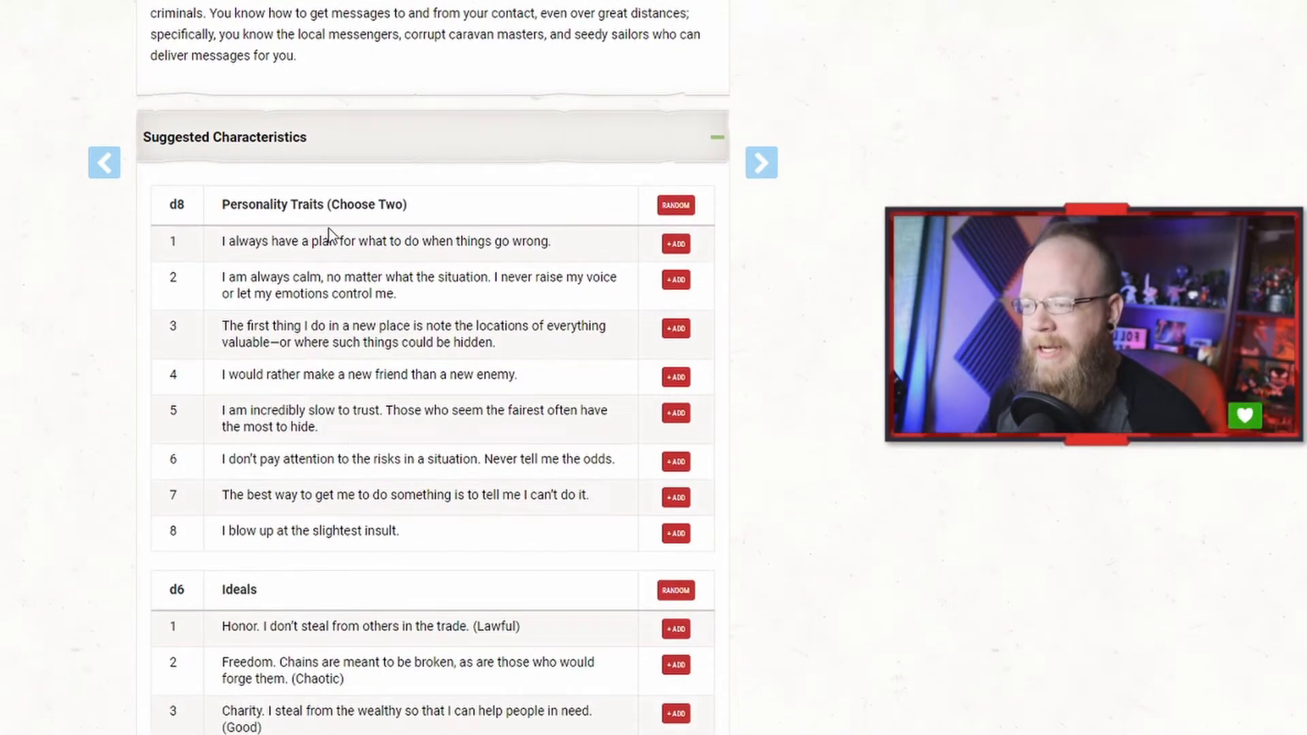
scroll(334, 238, "down", 1)
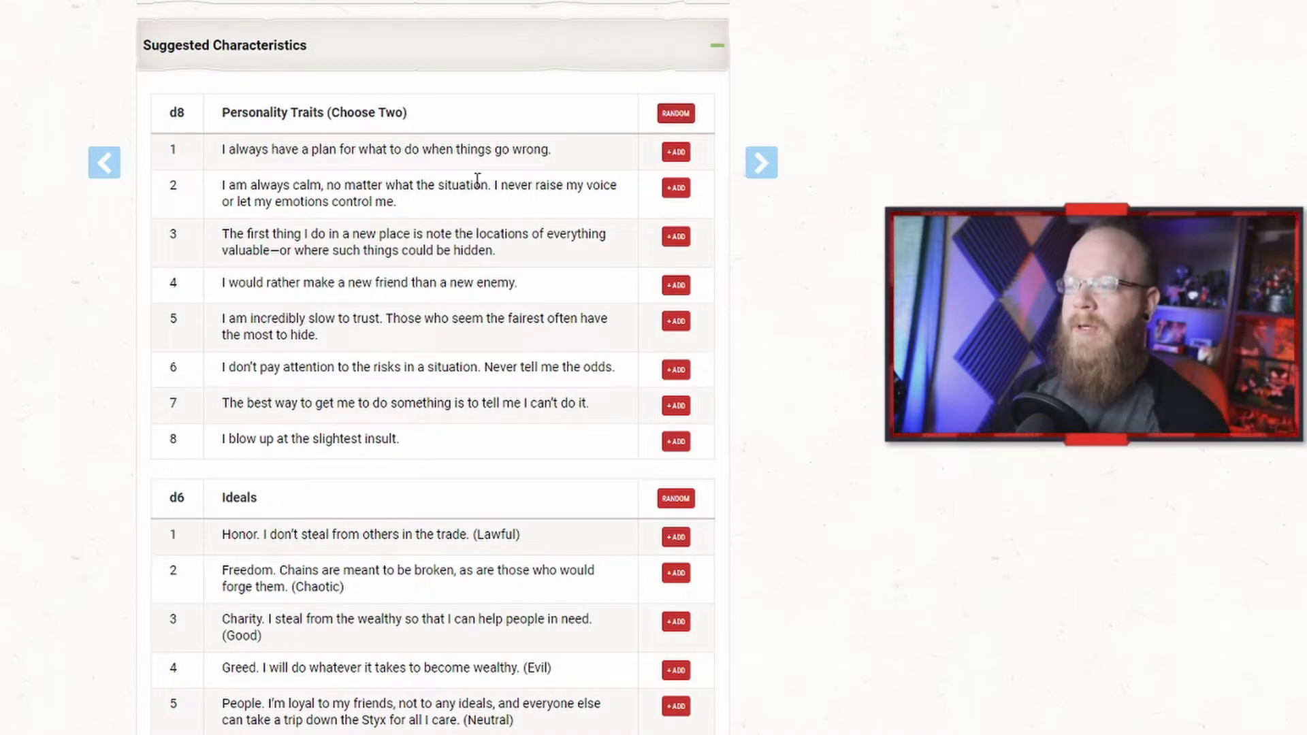
left_click(676, 113)
scroll(469, 348, "down", 2)
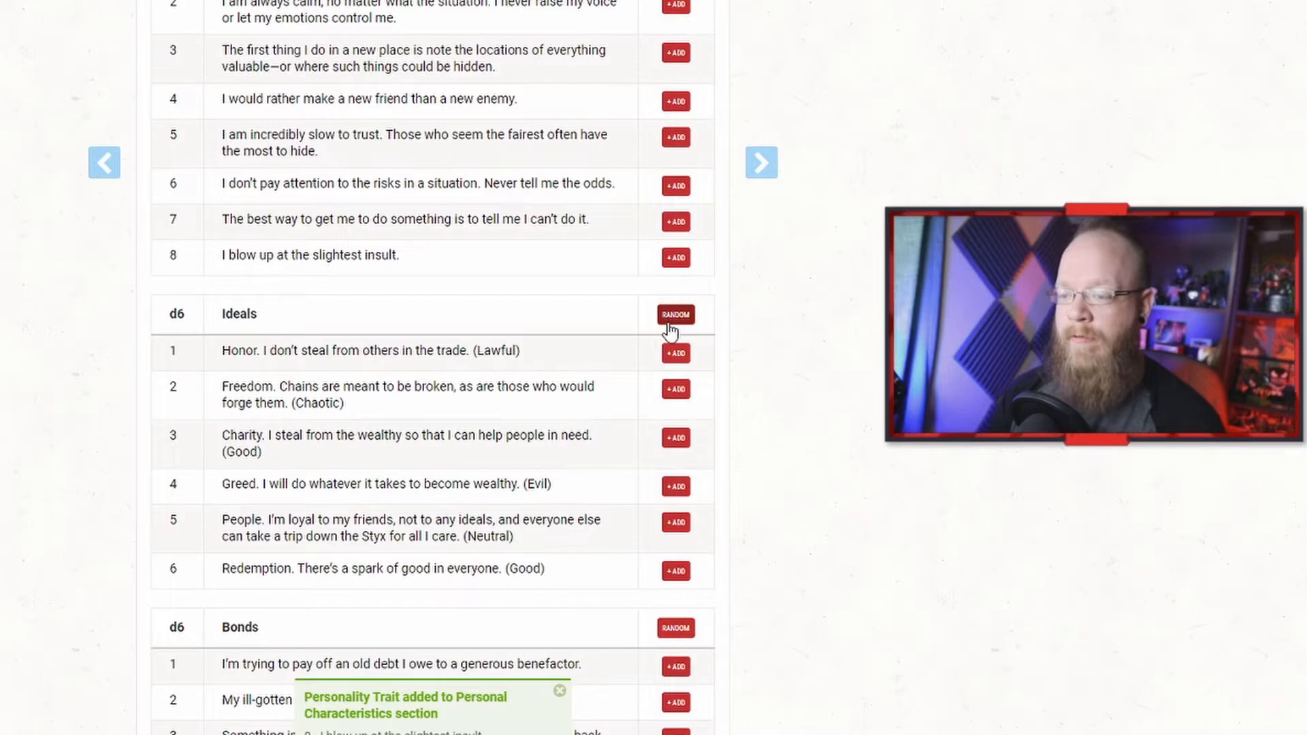
left_click(676, 315)
scroll(674, 286, "down", 5)
left_click(676, 259)
scroll(542, 333, "down", 3)
left_click(677, 271)
scroll(528, 344, "down", 5)
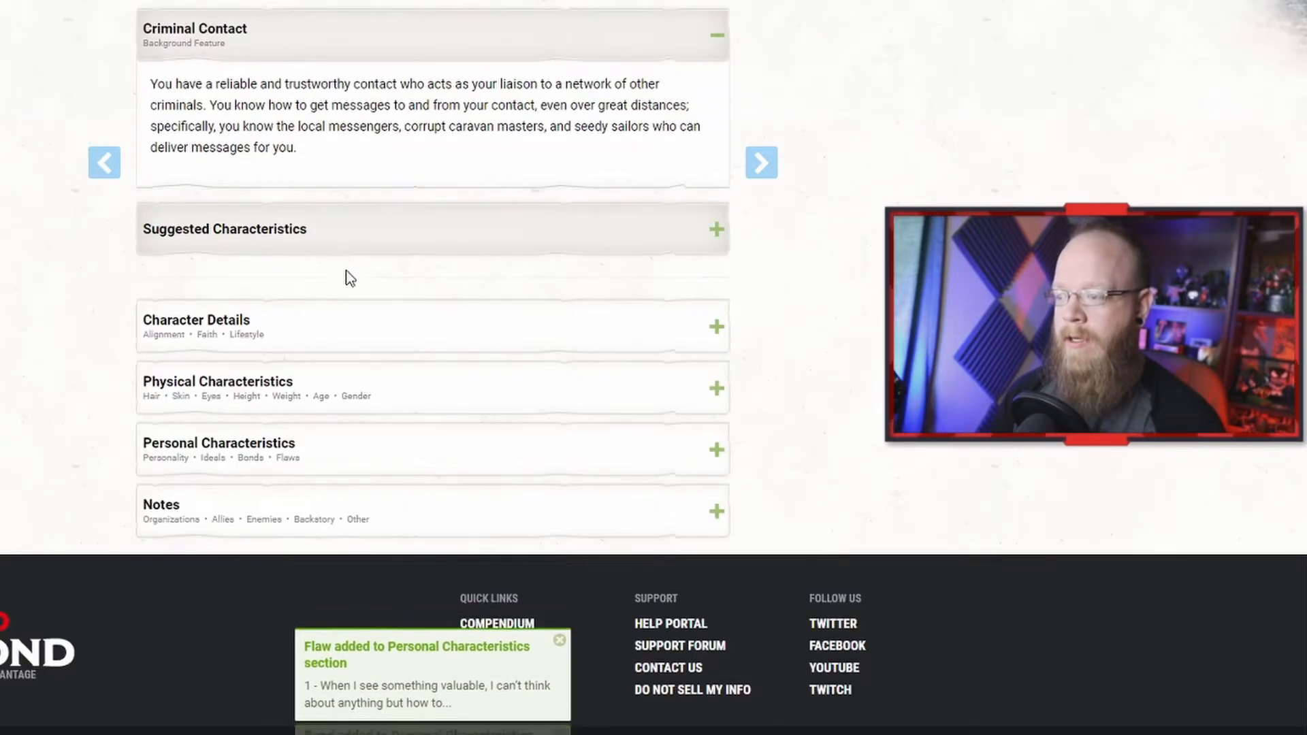
Step: Open the Personal Characteristics section to review the rolled traits, then collapse the sections
left_click(347, 309)
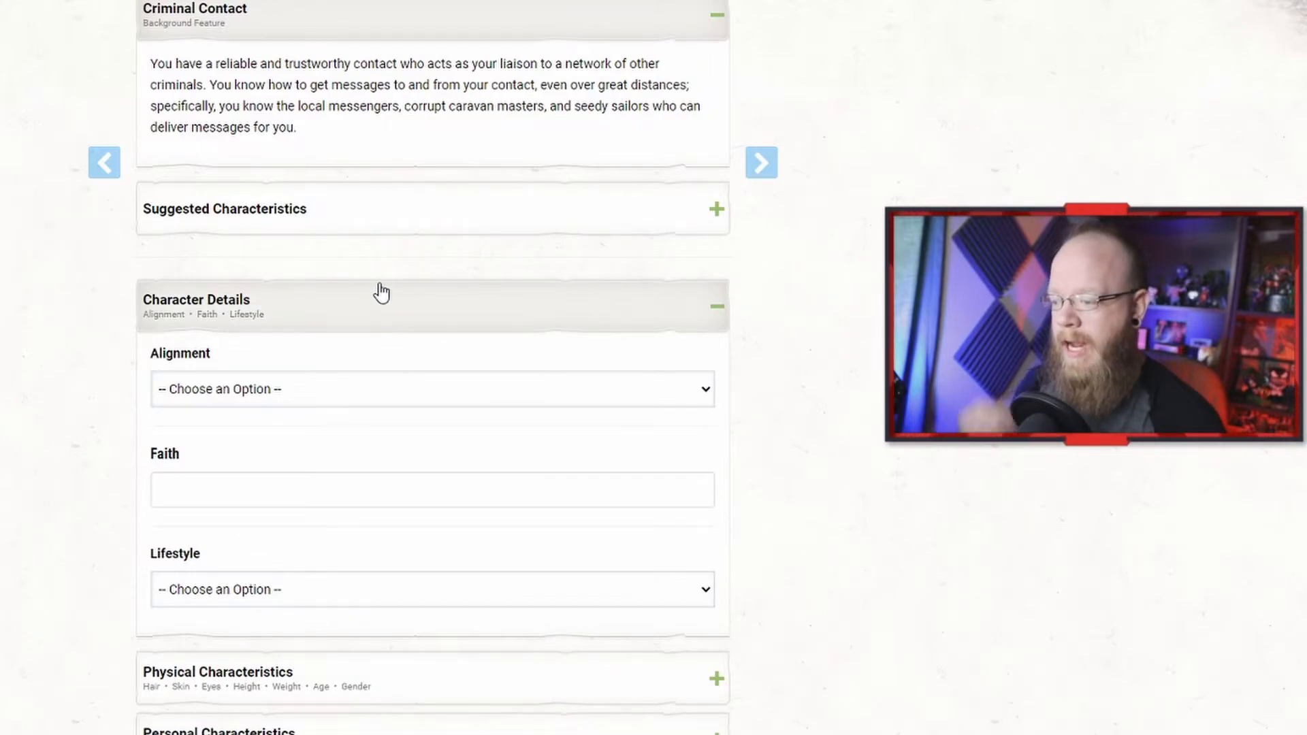
left_click(376, 292)
left_click(345, 449)
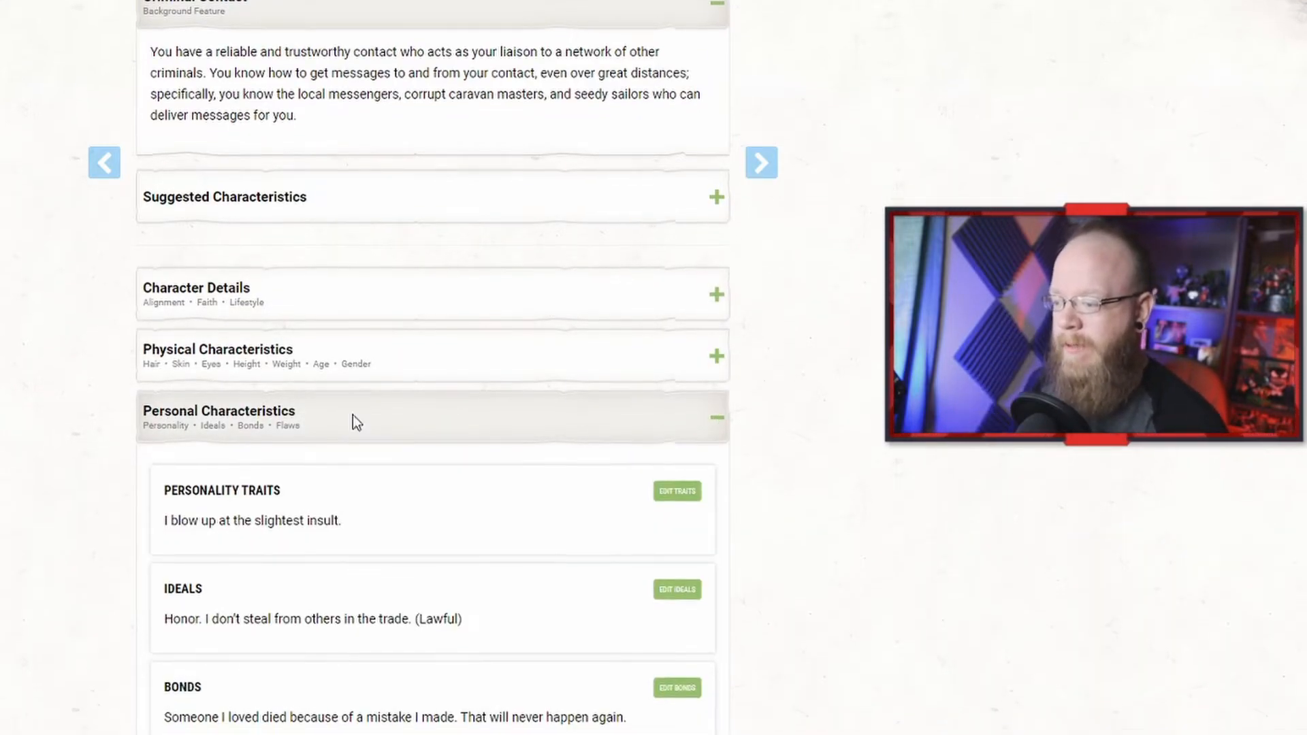
scroll(348, 426, "down", 5)
scroll(238, 286, "up", 1)
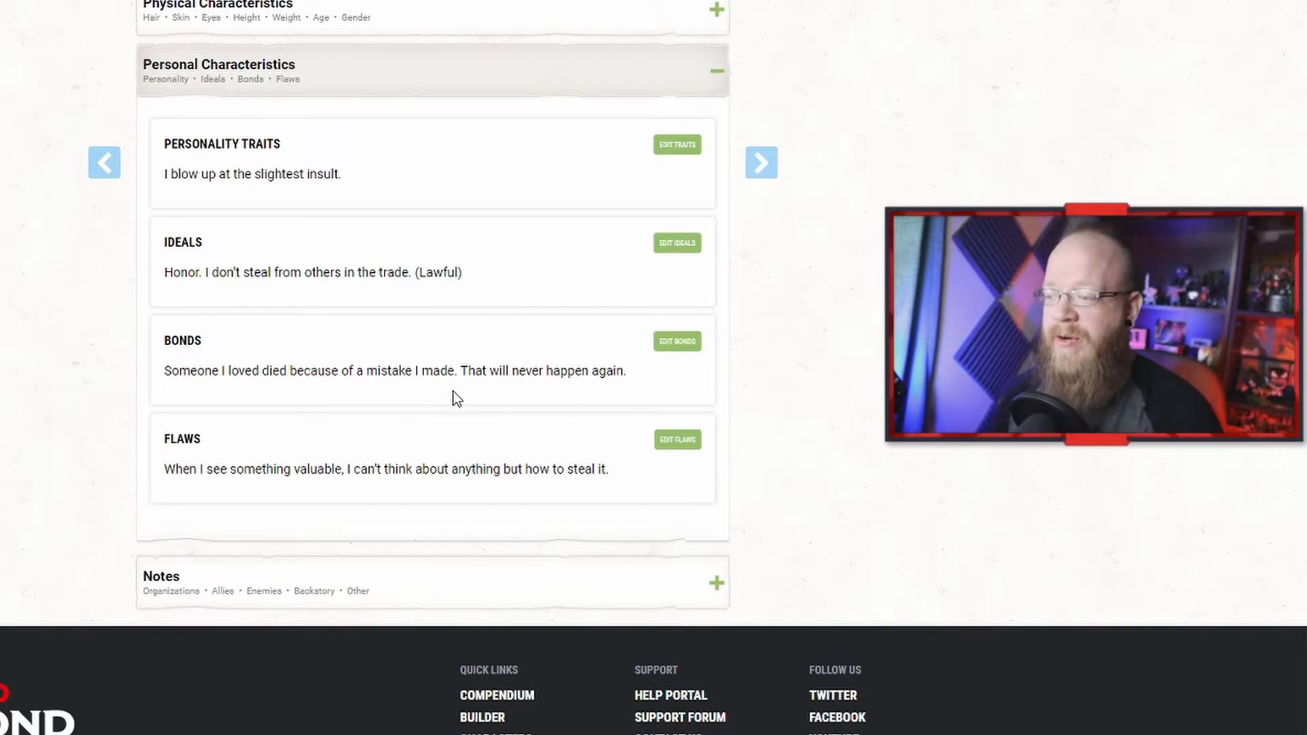
scroll(452, 388, "down", 2)
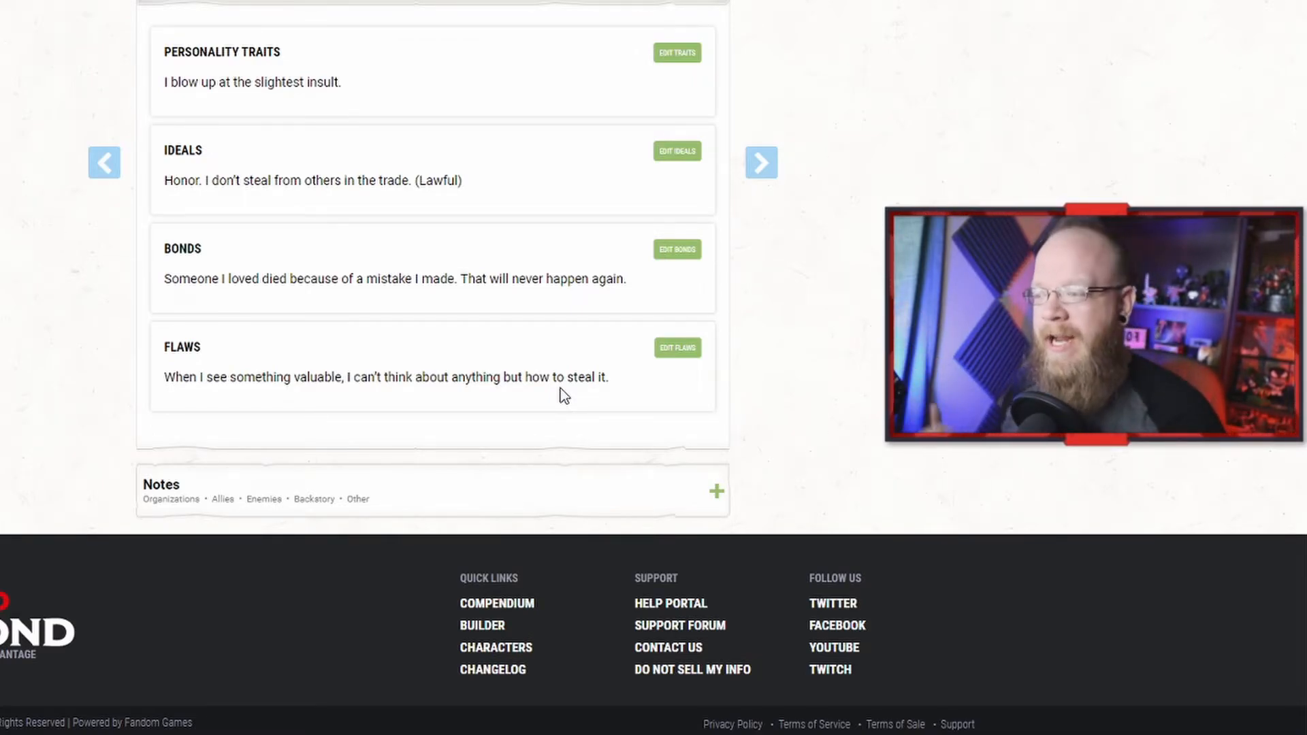
left_click(417, 3)
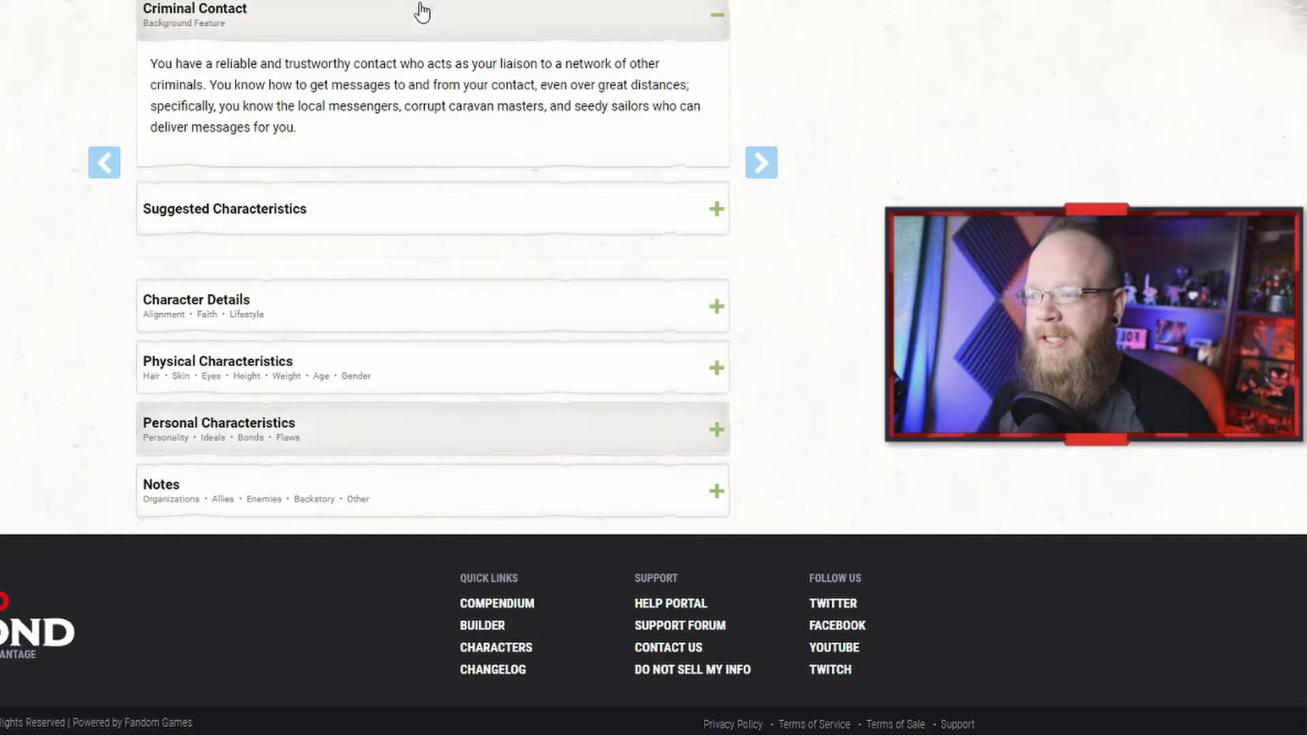
scroll(510, 170, "up", 6)
left_click(584, 504)
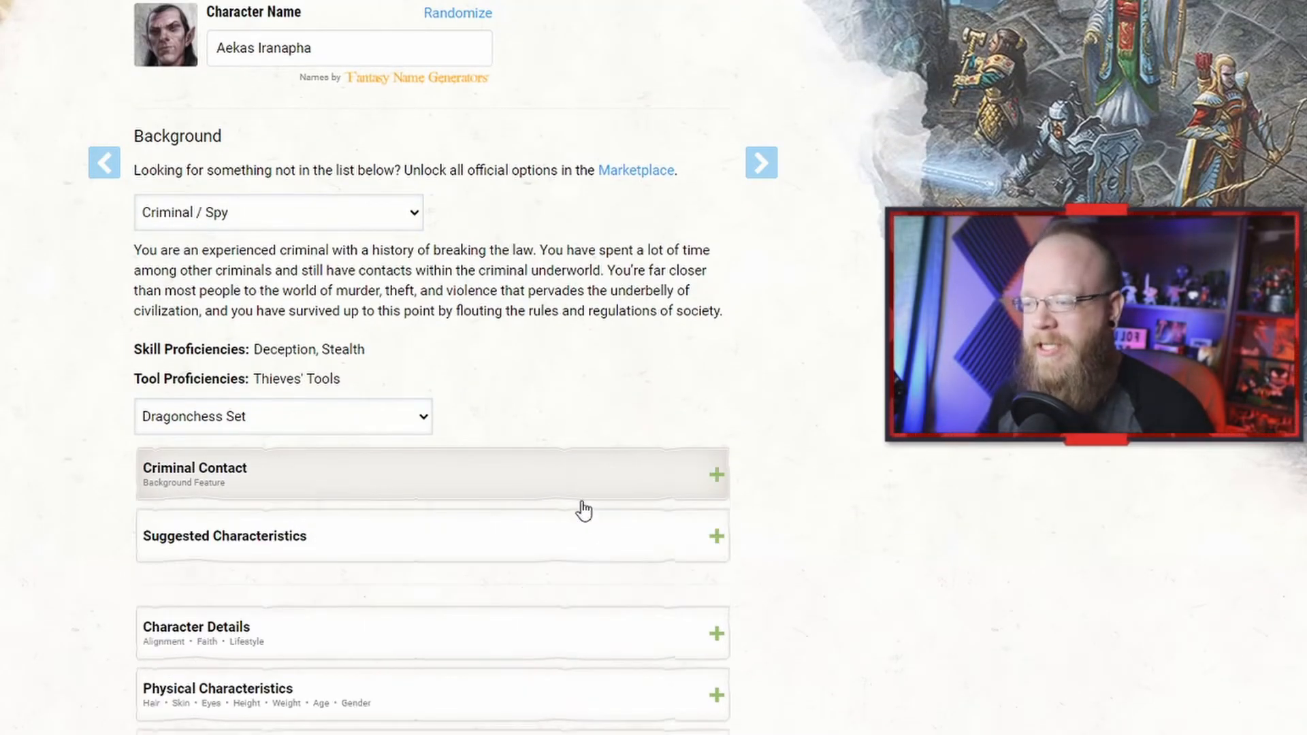
scroll(527, 286, "up", 2)
Step: Go to the Equipment step and choose starting equipment instead of gold
left_click(566, 62)
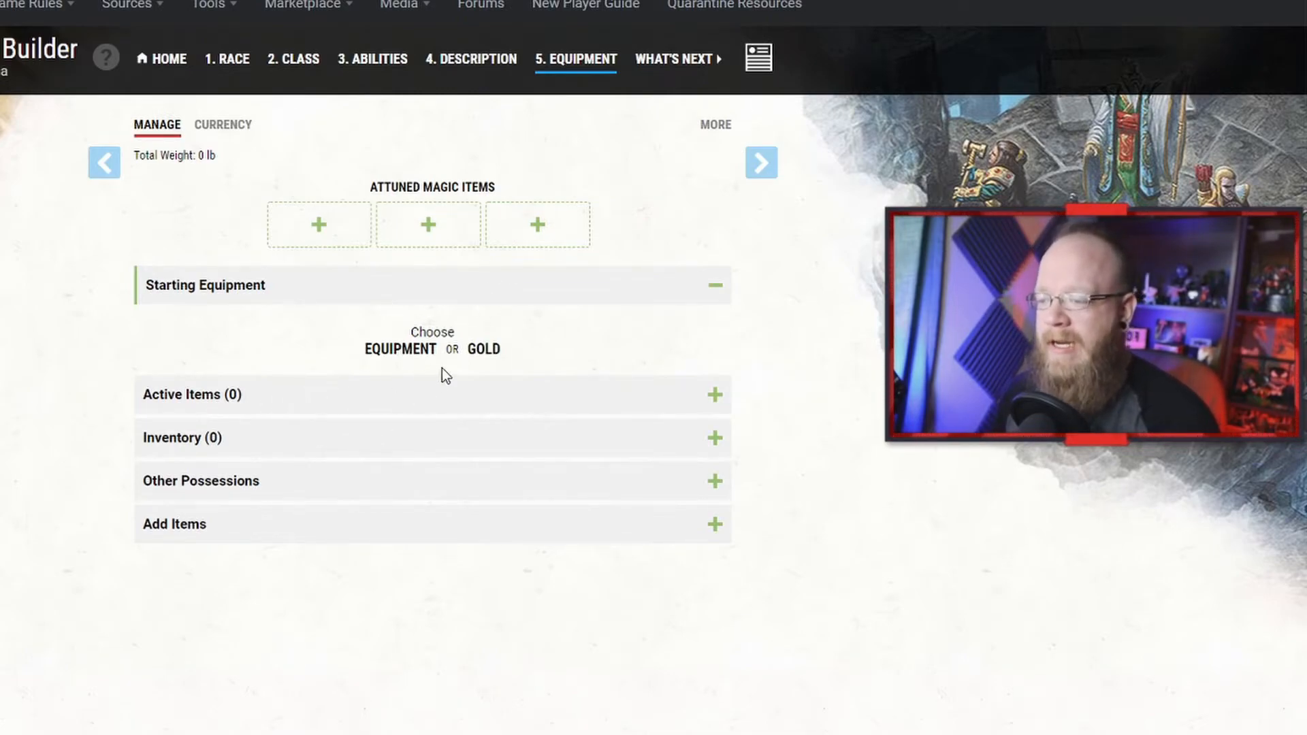
left_click(393, 351)
scroll(171, 435, "down", 2)
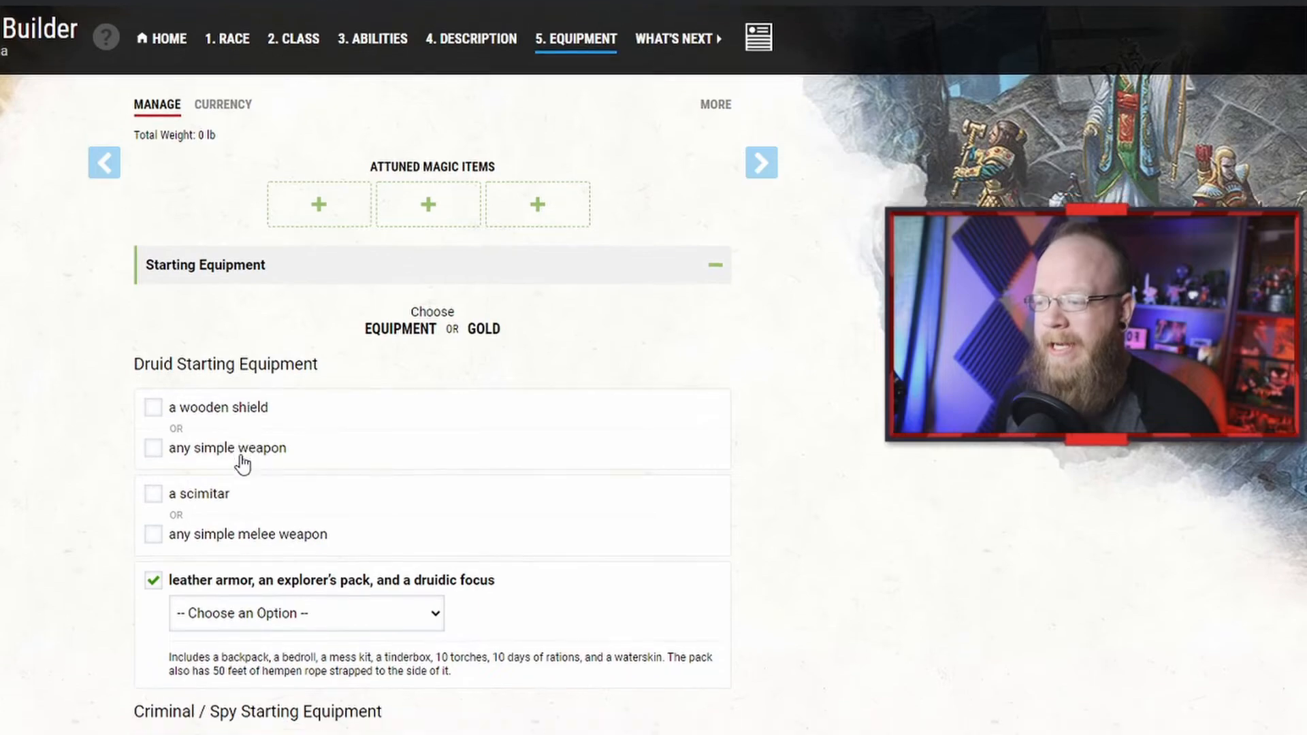
Step: Take any simple weapon instead of the wooden shield and set it to Quarterstaff
left_click(172, 378)
left_click(291, 395)
left_click(250, 387)
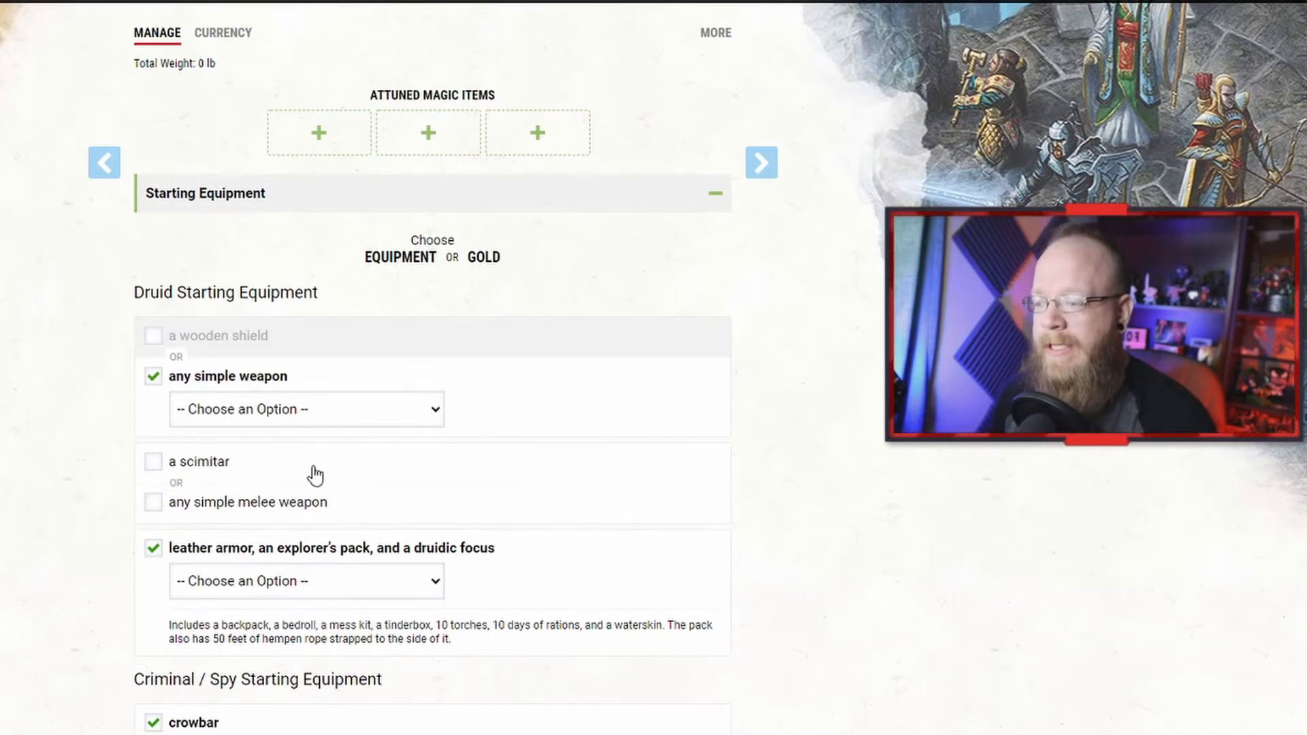
left_click(315, 412)
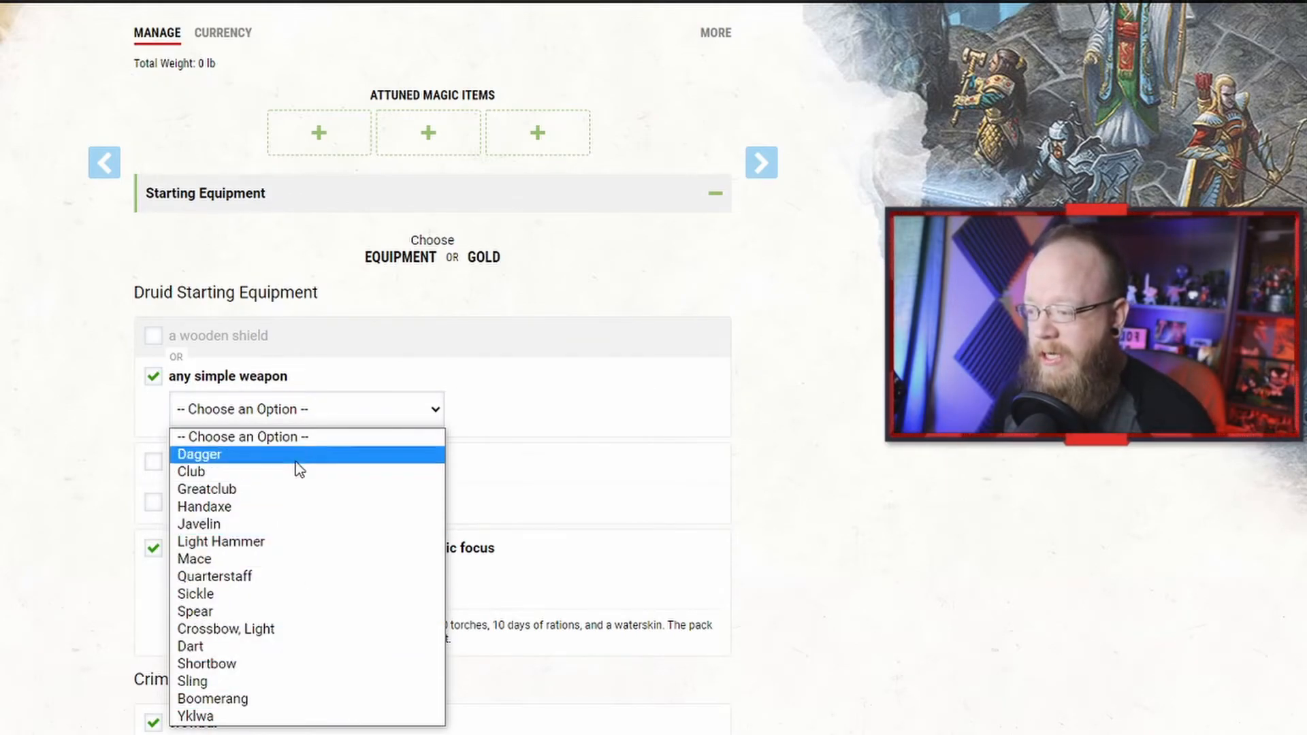
left_click(303, 576)
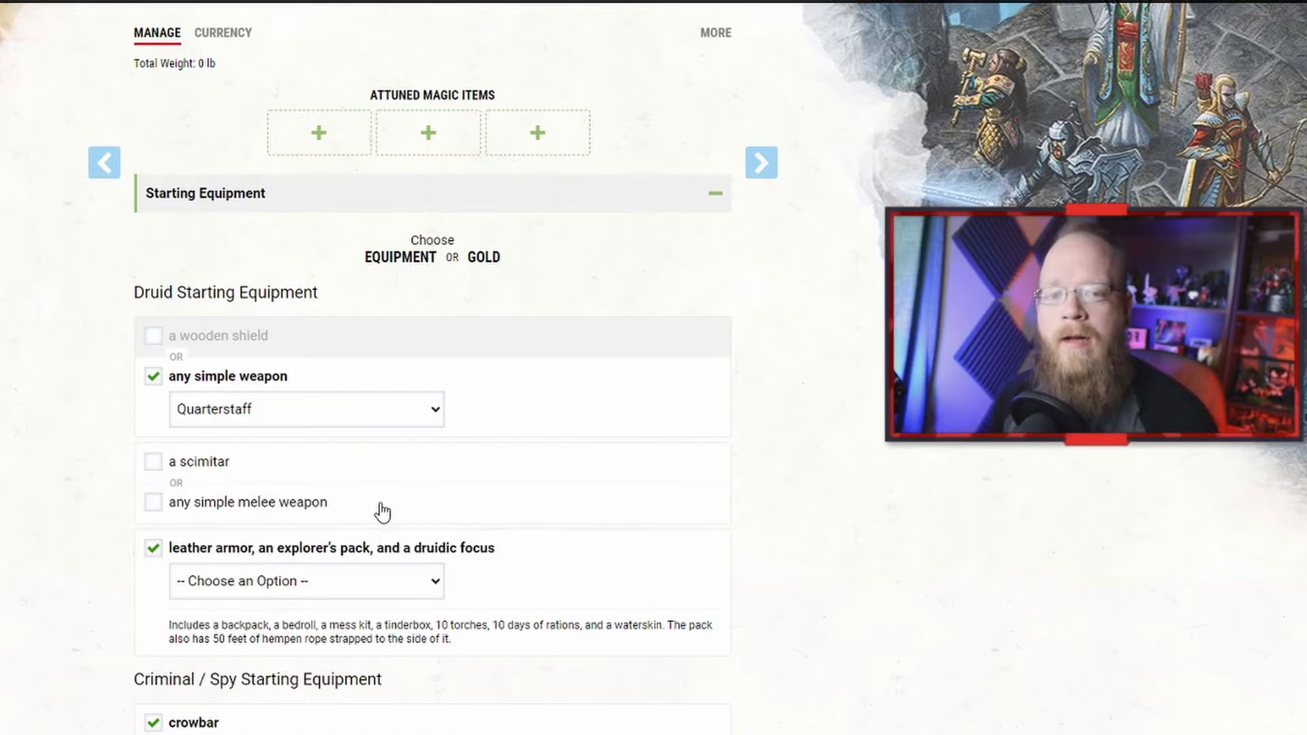
Step: Take any simple melee weapon instead of the scimitar and set it to Club
scroll(350, 490, "down", 3)
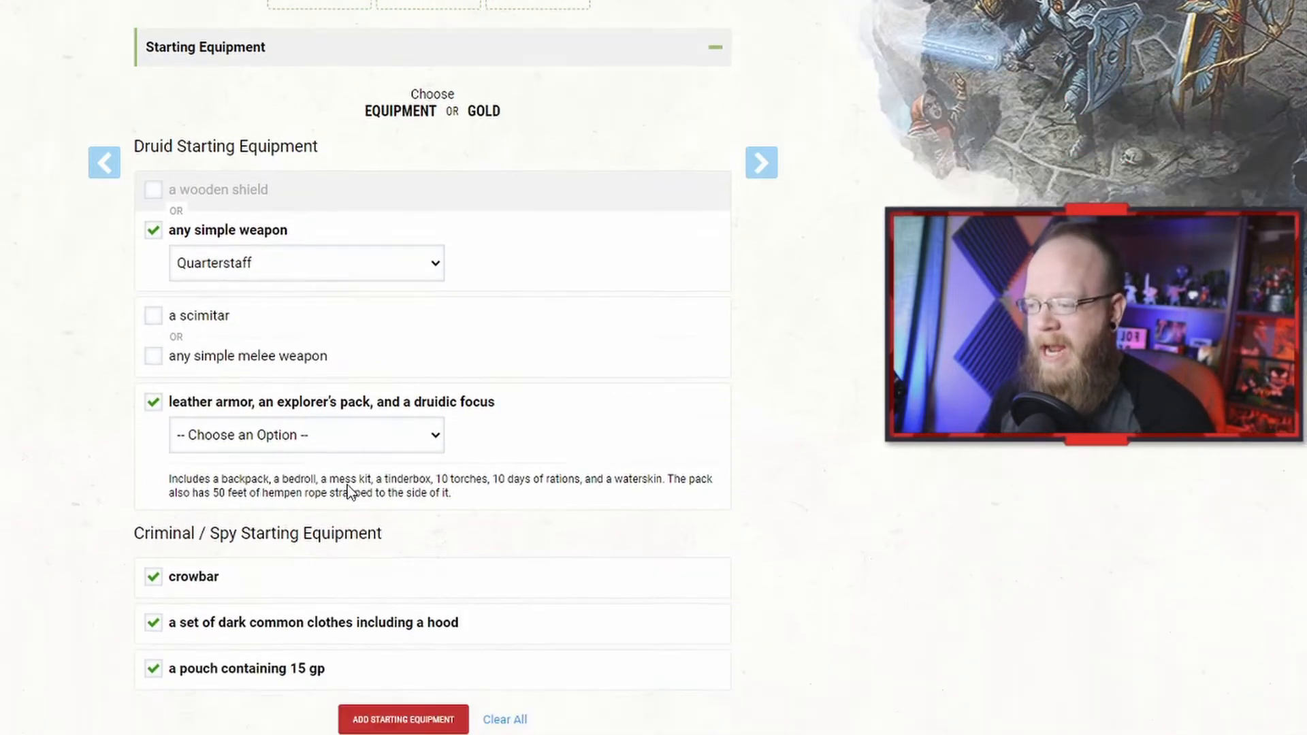
left_click(154, 317)
left_click(276, 359)
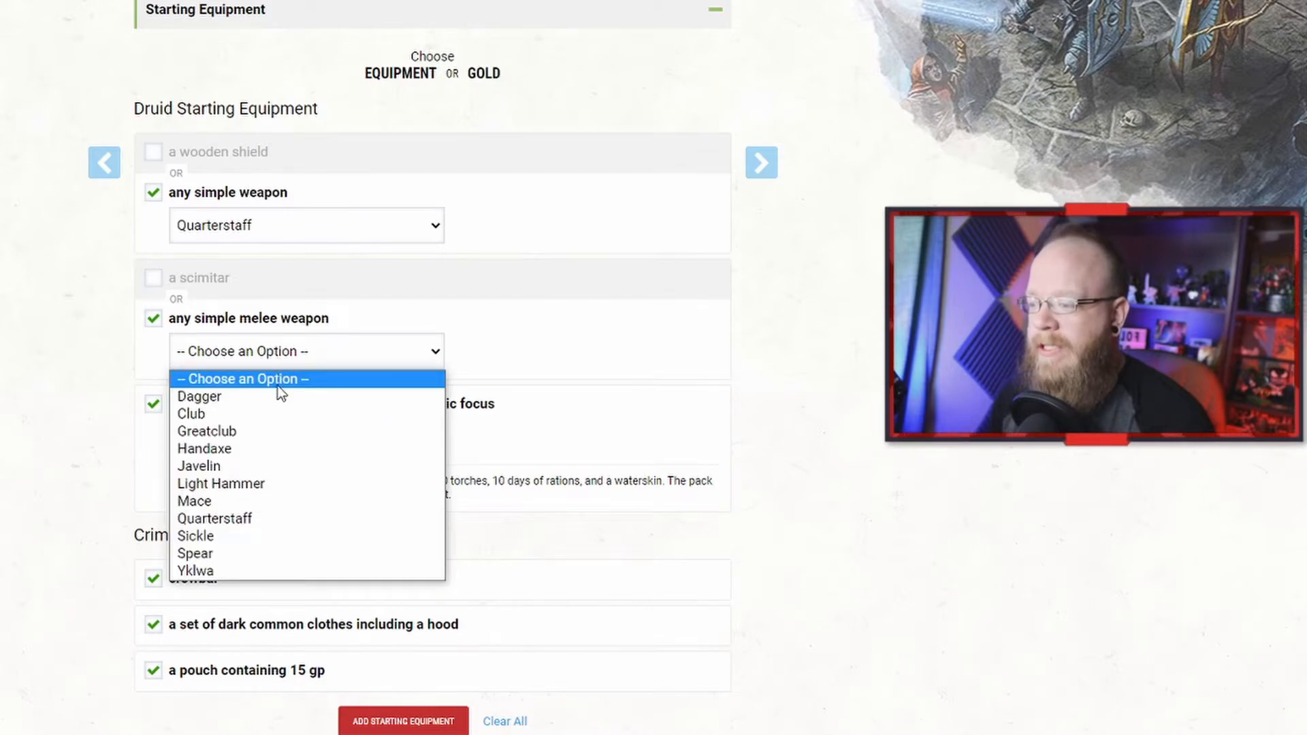
left_click(270, 416)
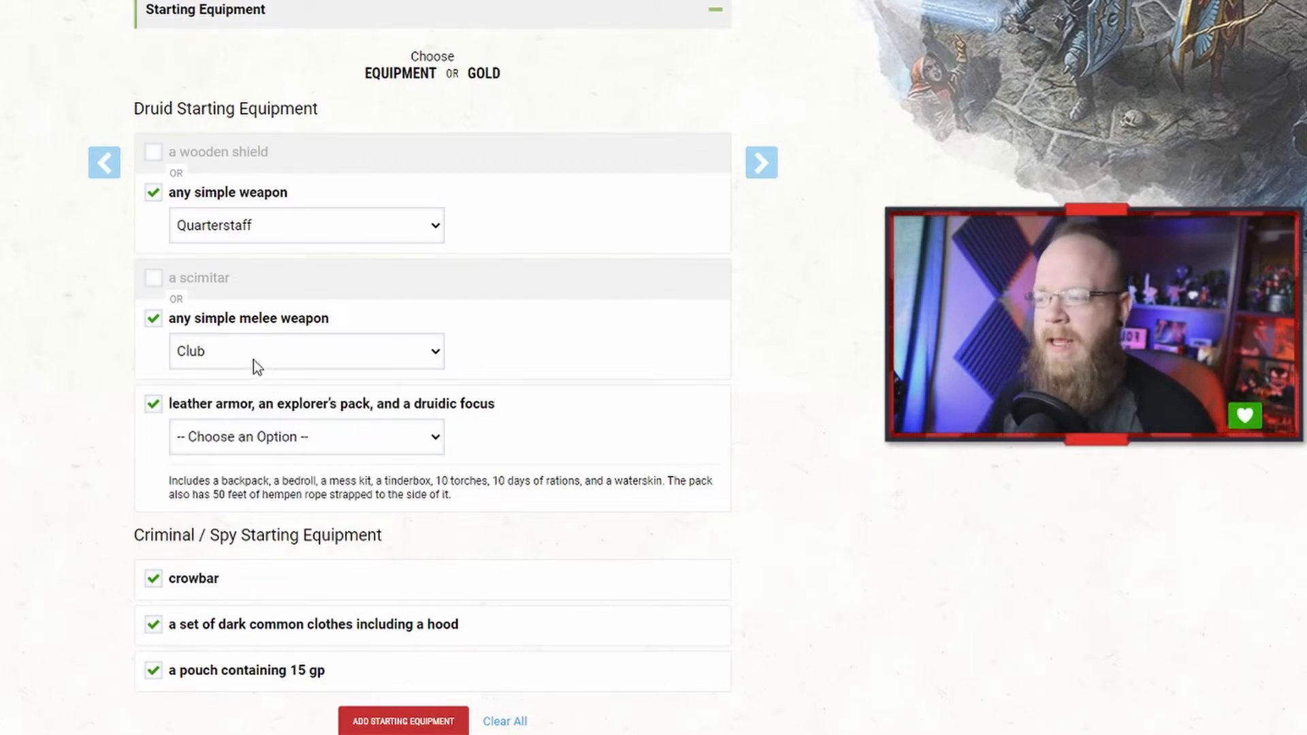
Step: Set the druidic focus option to Druidic Focus and add the starting equipment
left_click(262, 436)
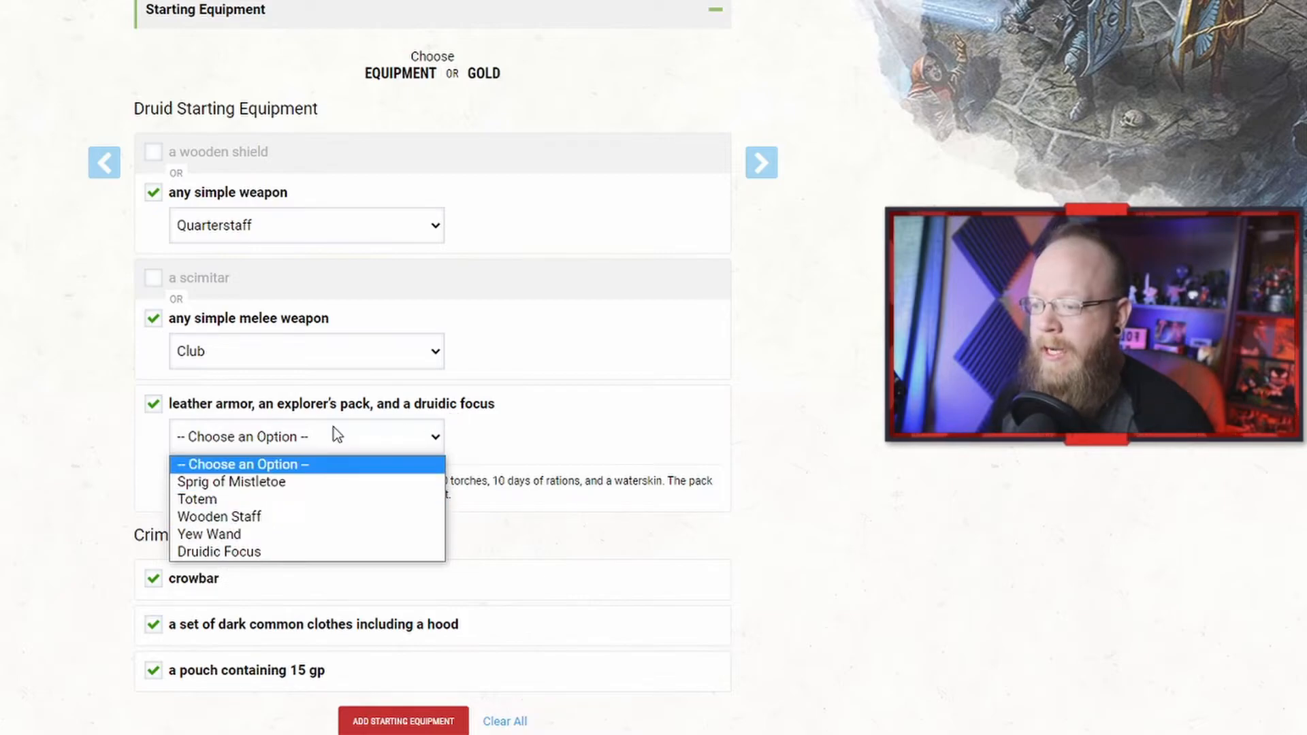
left_click(252, 551)
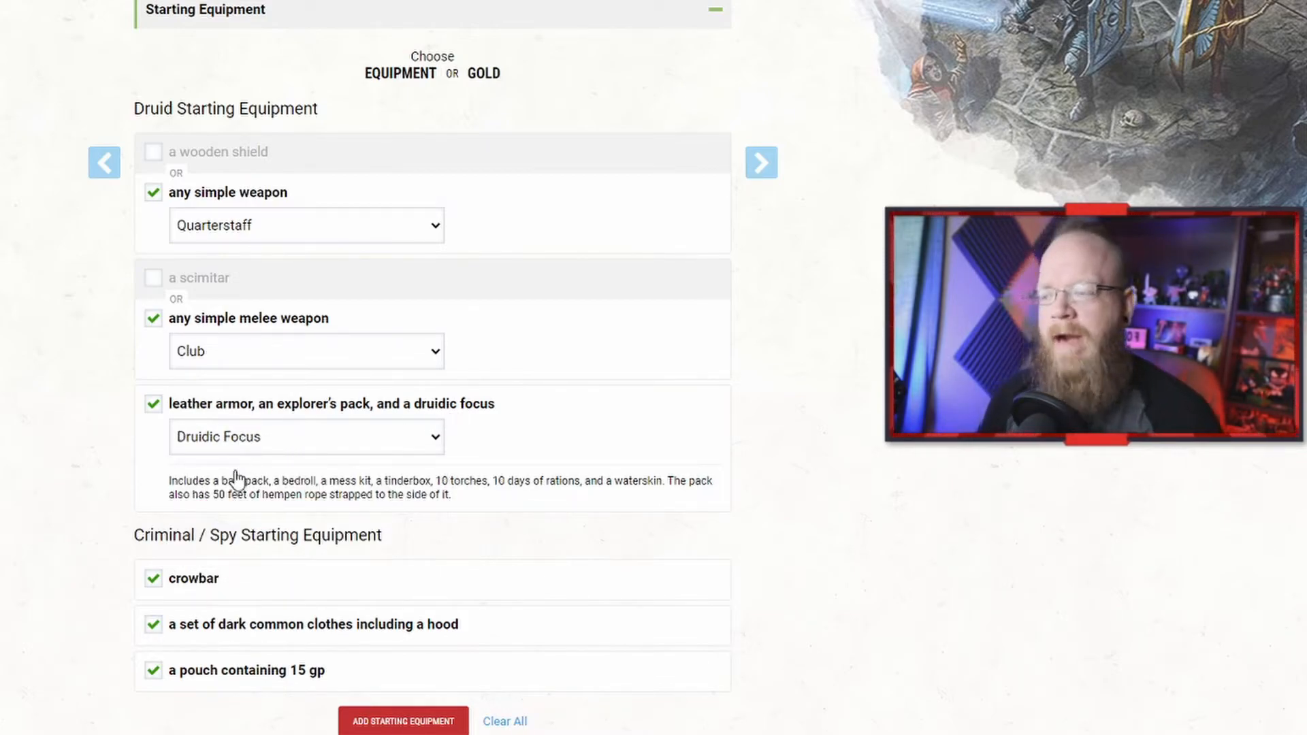
scroll(303, 518, "down", 1)
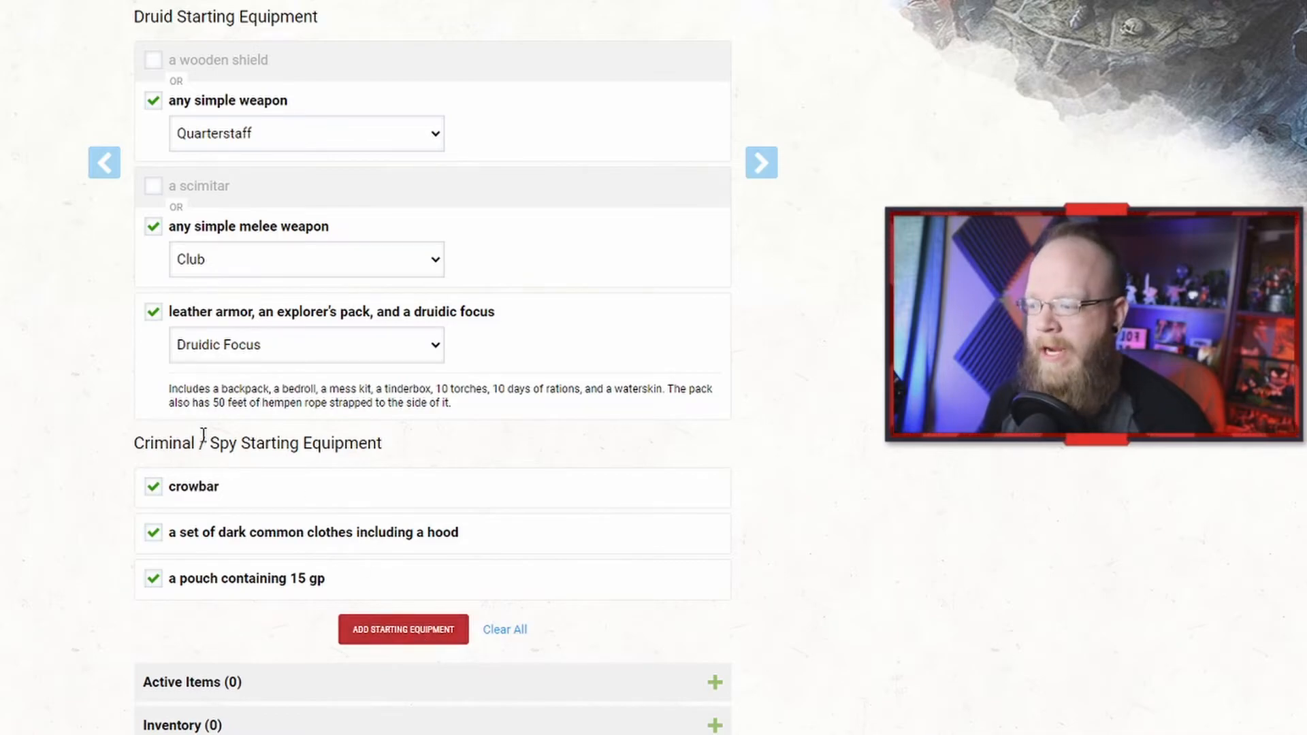
left_click(414, 633)
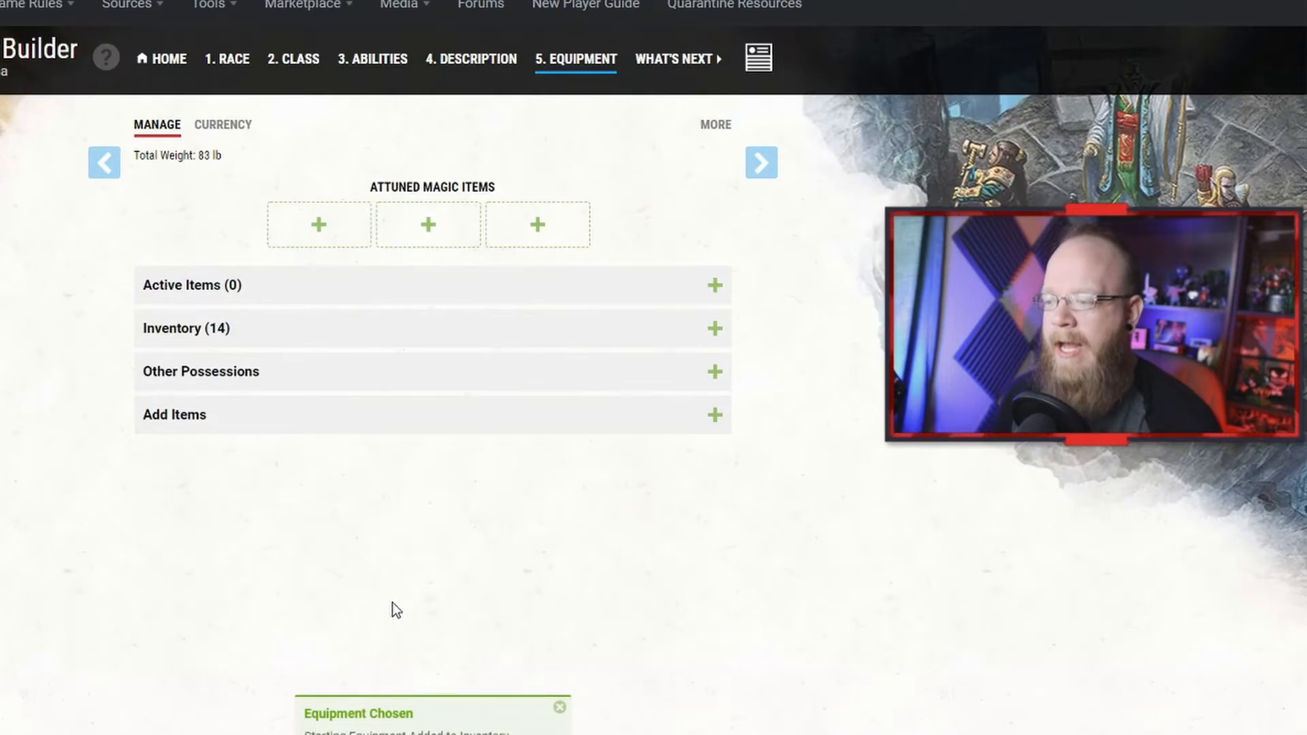
Step: Expand the inventory, wield the Club and Quarterstaff, and wear the Leather armor
left_click(224, 339)
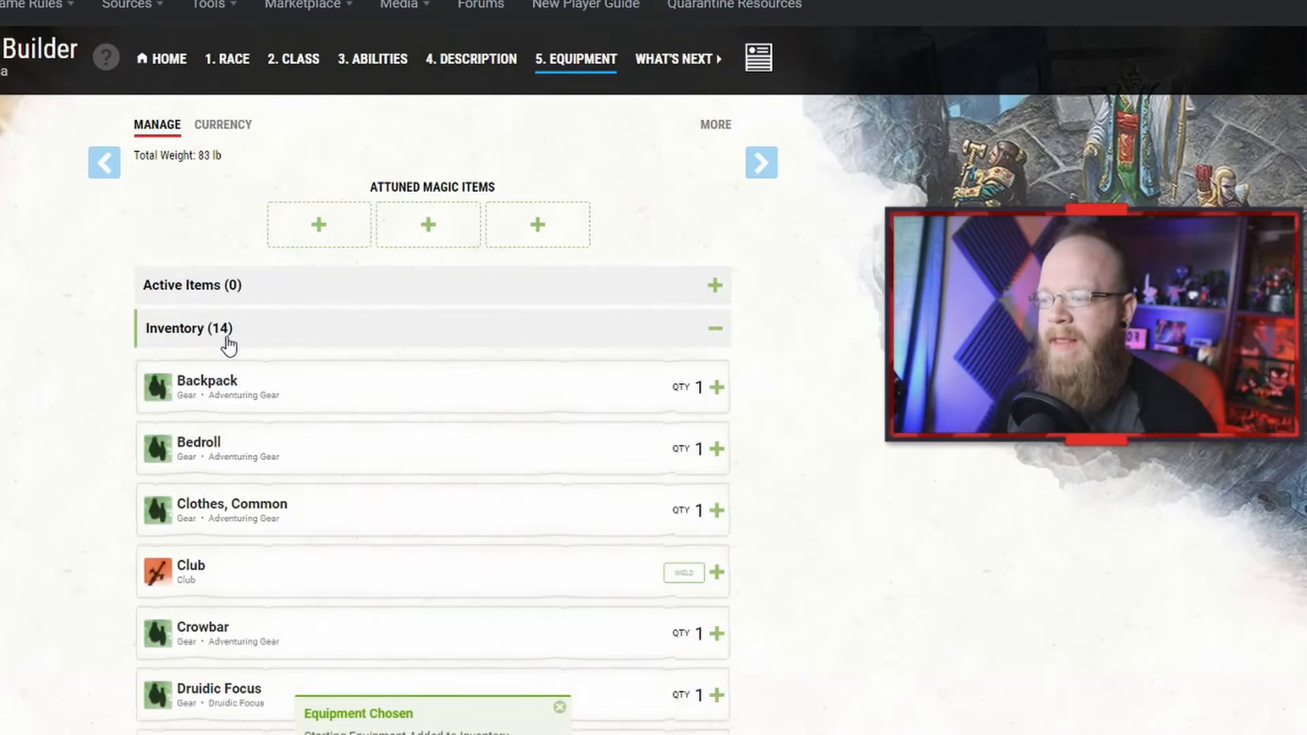
scroll(458, 538, "down", 1)
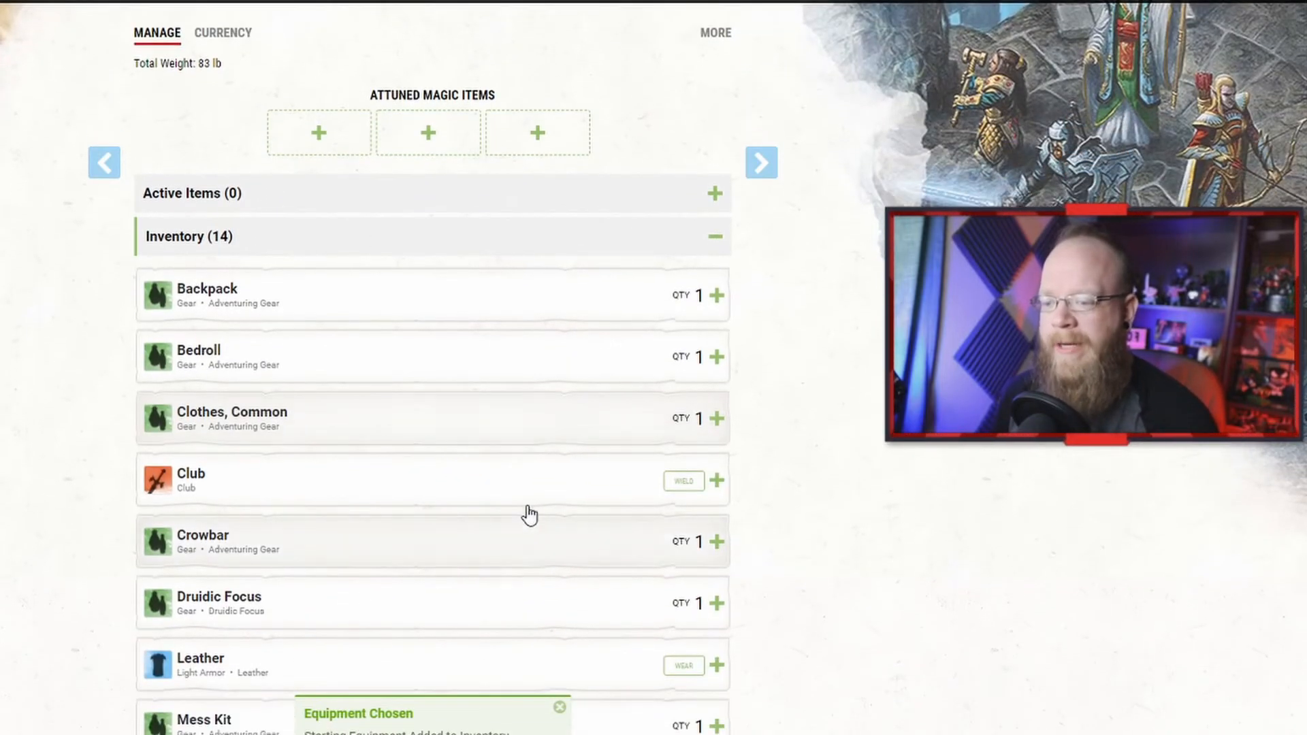
left_click(678, 484)
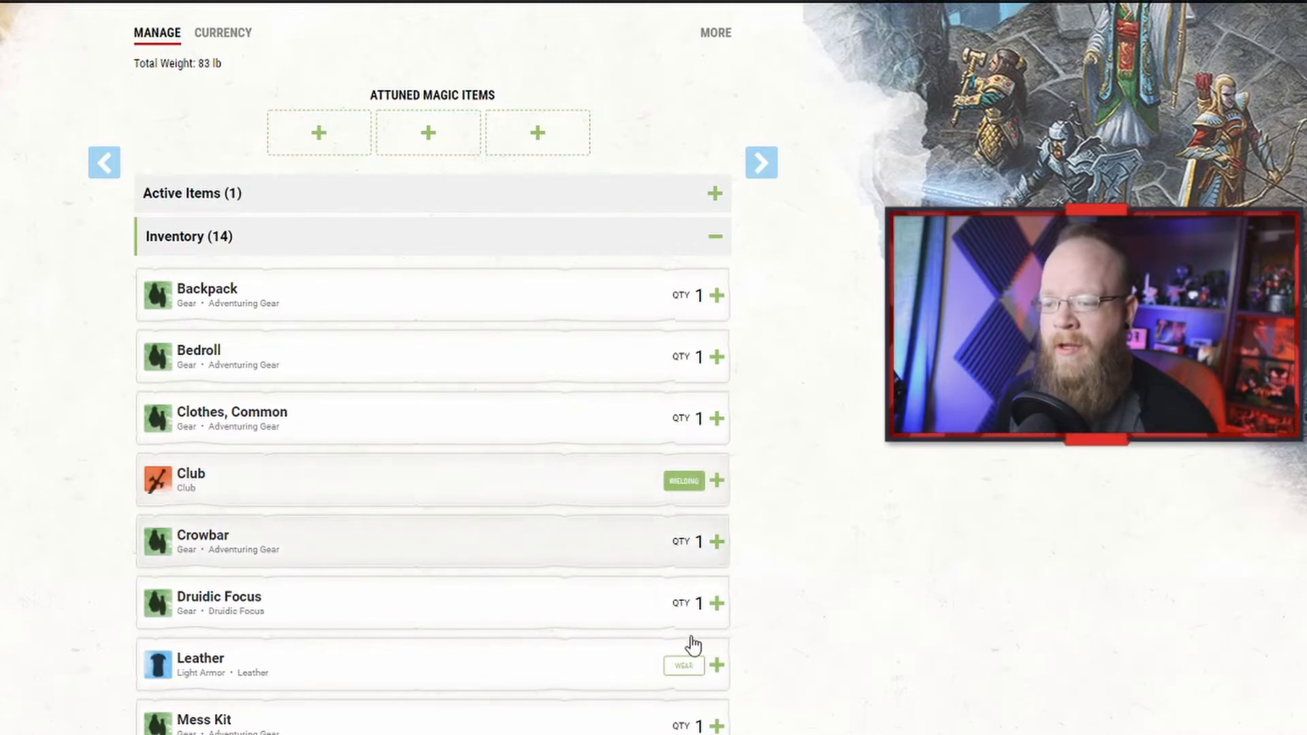
left_click(683, 668)
scroll(670, 650, "down", 4)
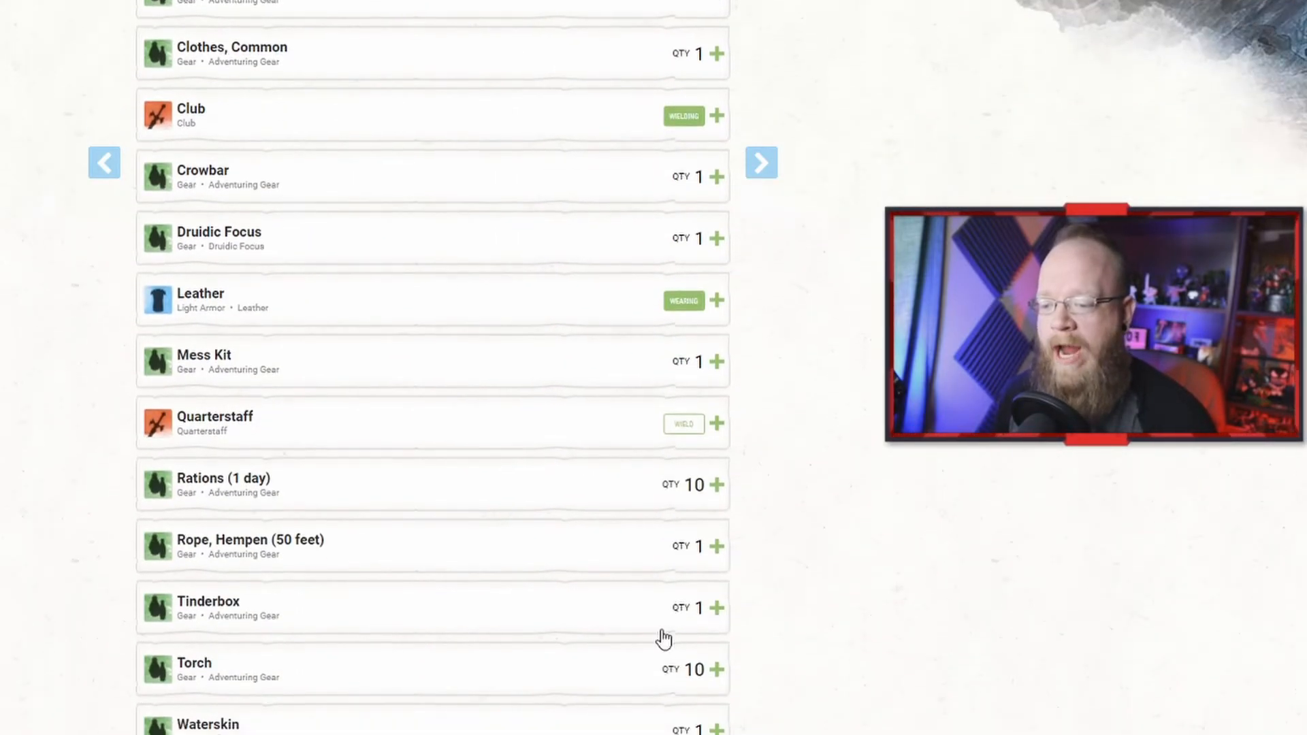
left_click(672, 428)
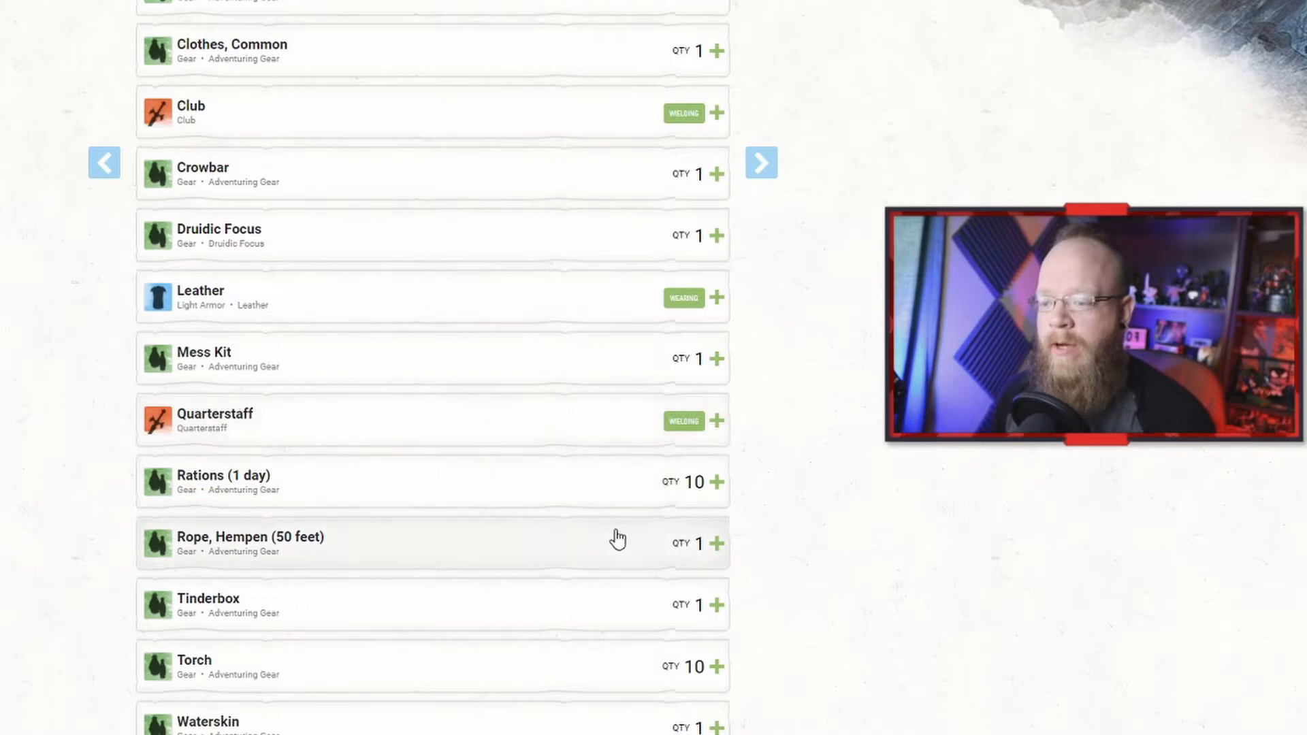
scroll(624, 583, "down", 4)
scroll(627, 578, "up", 8)
scroll(625, 555, "up", 1)
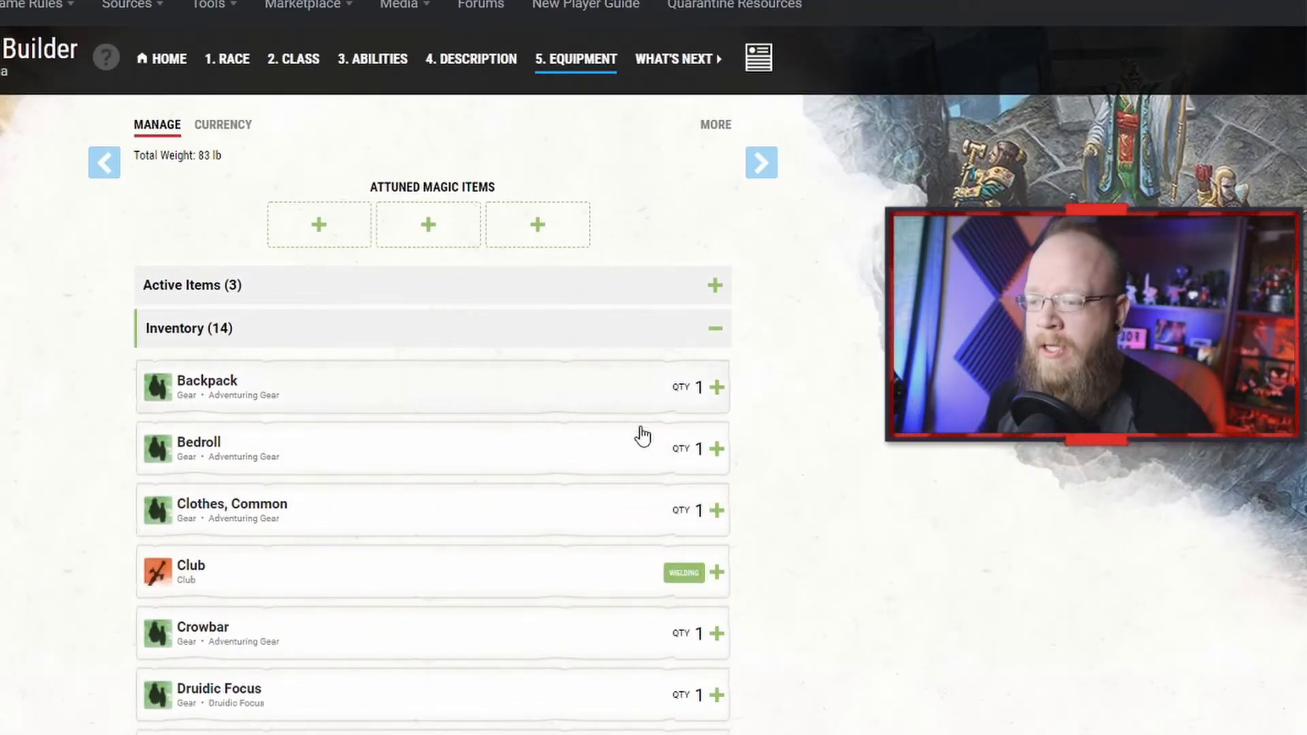
Step: Review the character's starting currency and return to the equipment management view
scroll(662, 545, "down", 1)
scroll(537, 330, "up", 1)
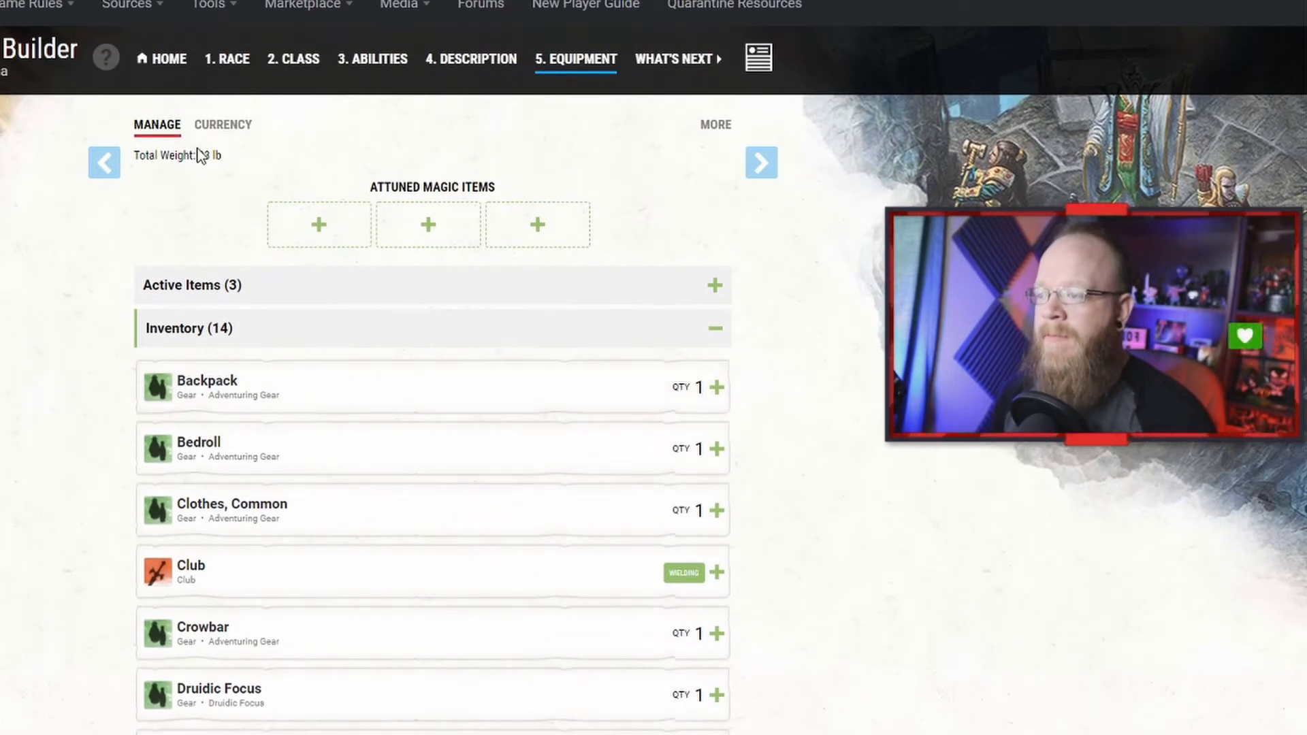
left_click(225, 128)
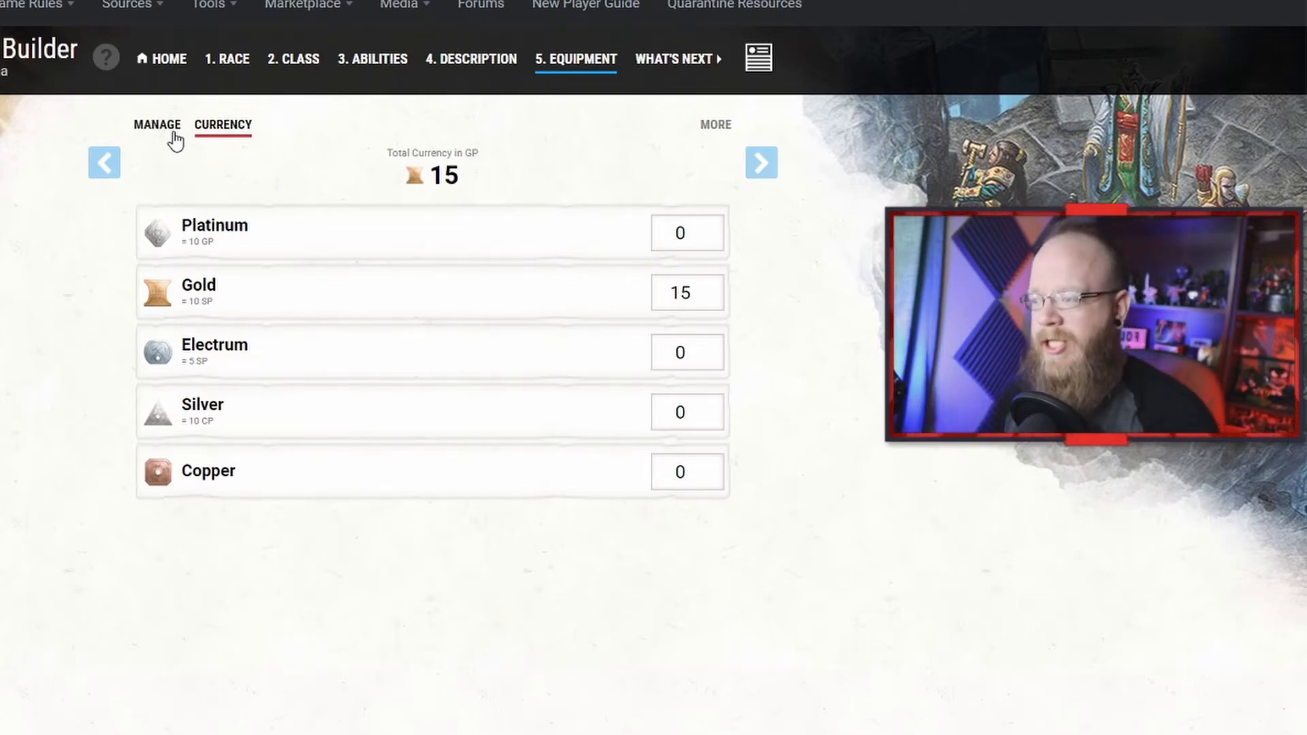
left_click(167, 127)
Step: Go to the What's Next page and open the finished character sheet
left_click(659, 68)
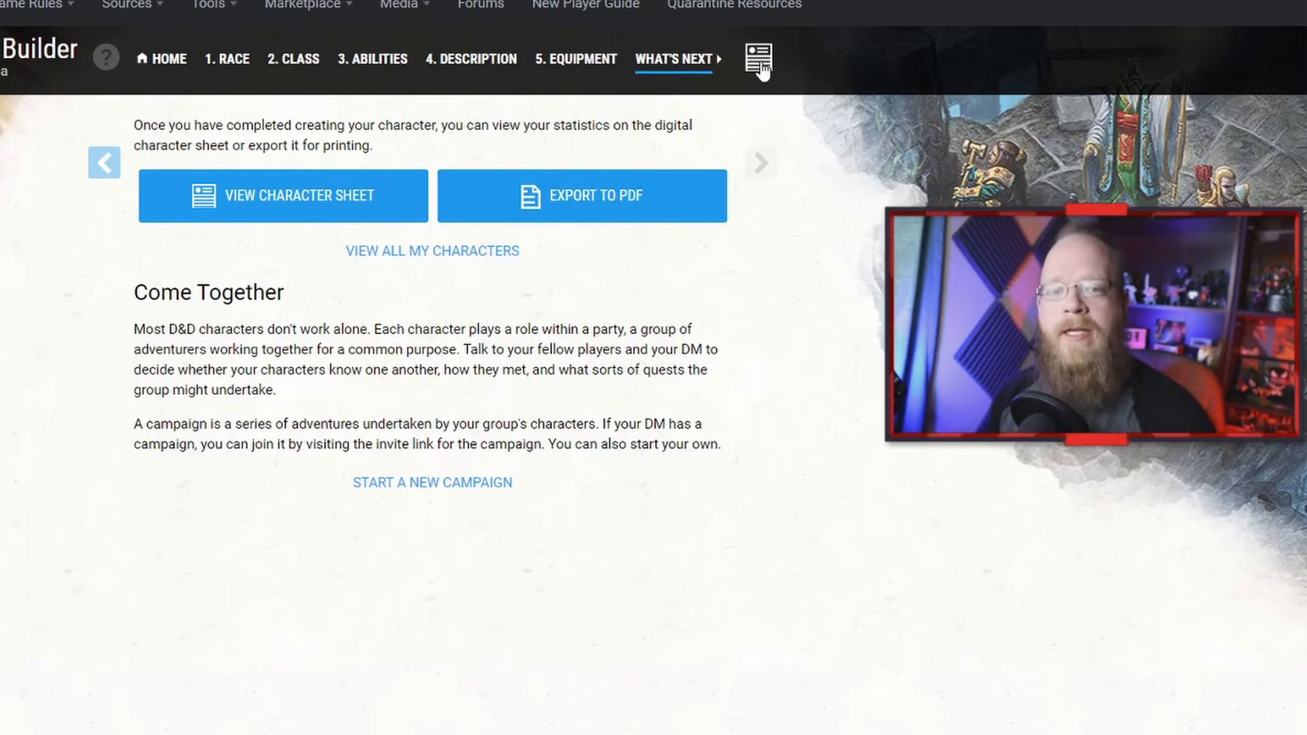
left_click(759, 65)
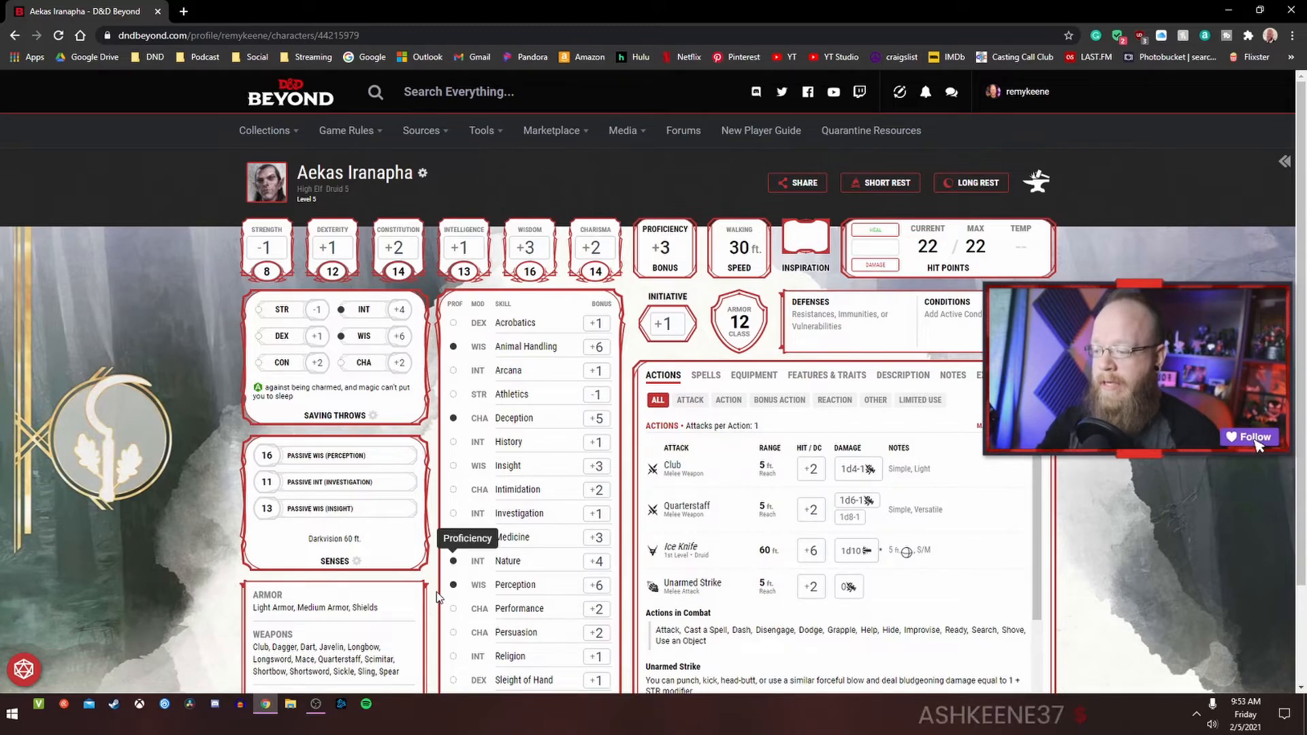
scroll(456, 592, "down", 2)
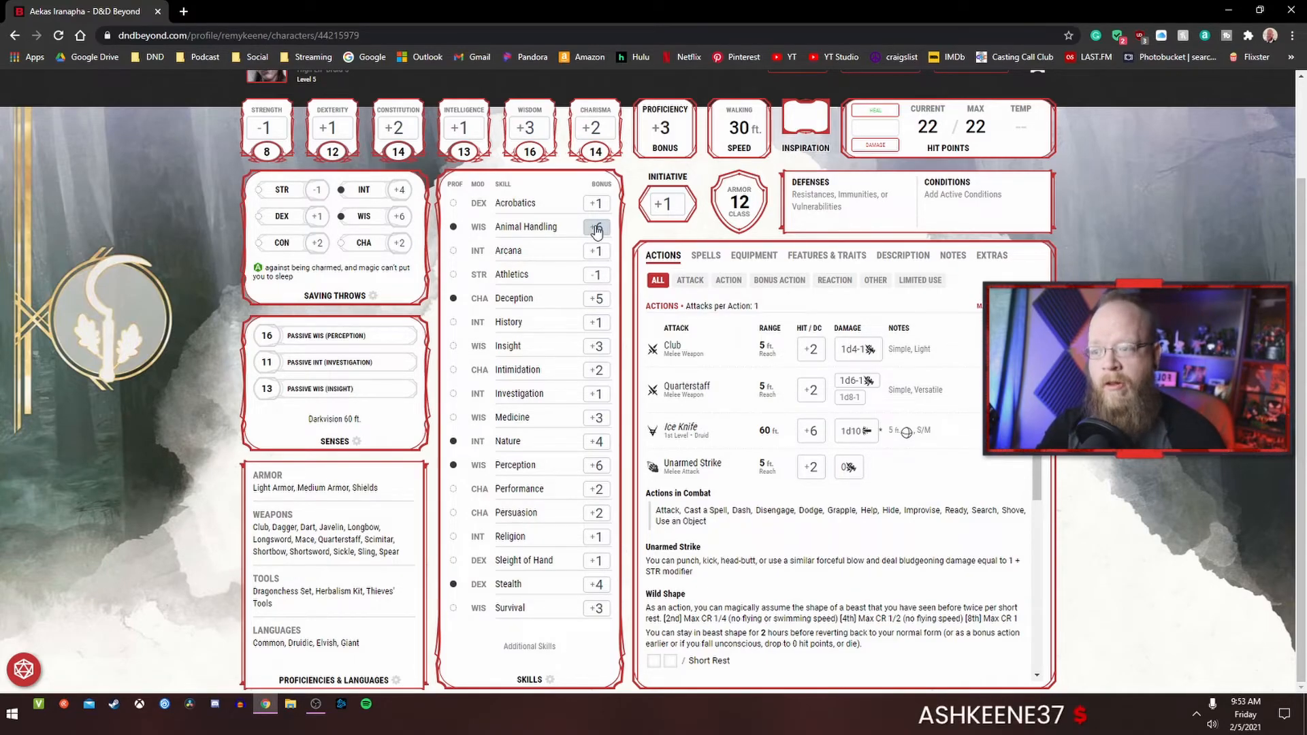
scroll(597, 231, "up", 1)
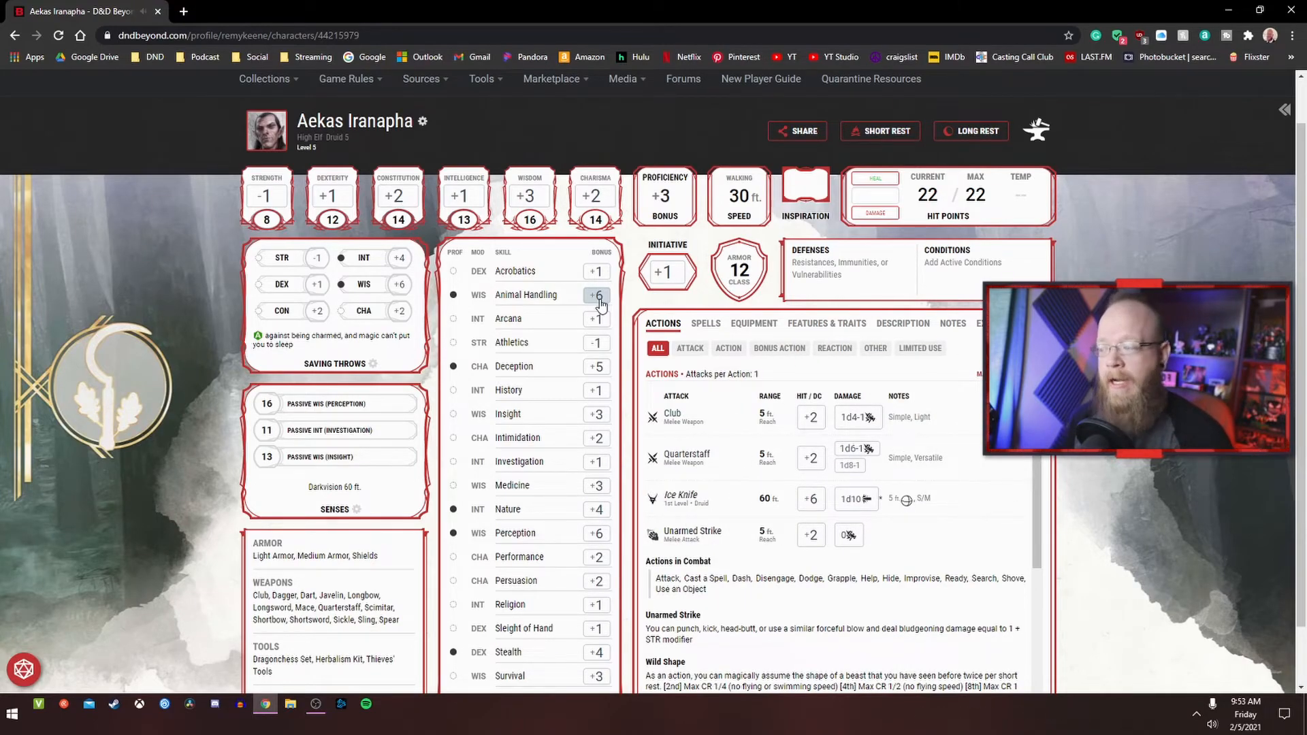
Step: Roll an Animal Handling check twice, then roll damage for the Club and the Quarterstaff
left_click(600, 300)
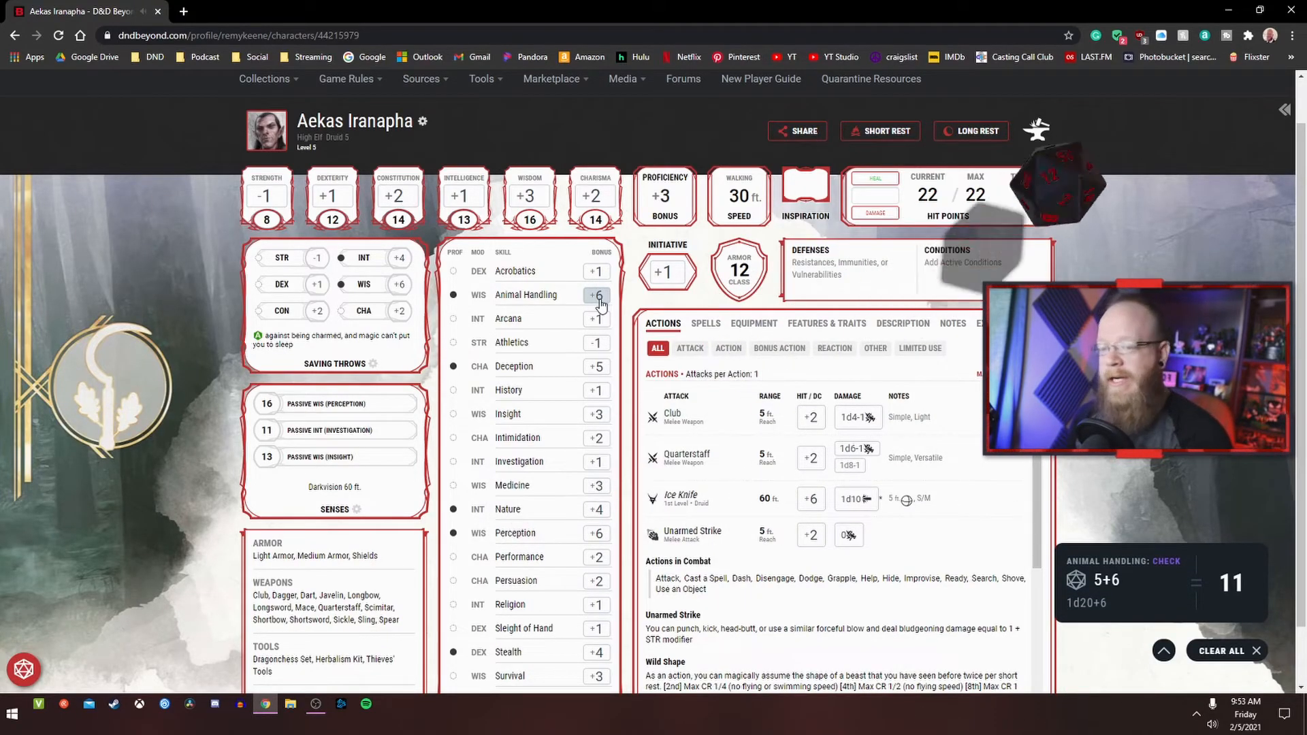
left_click(600, 299)
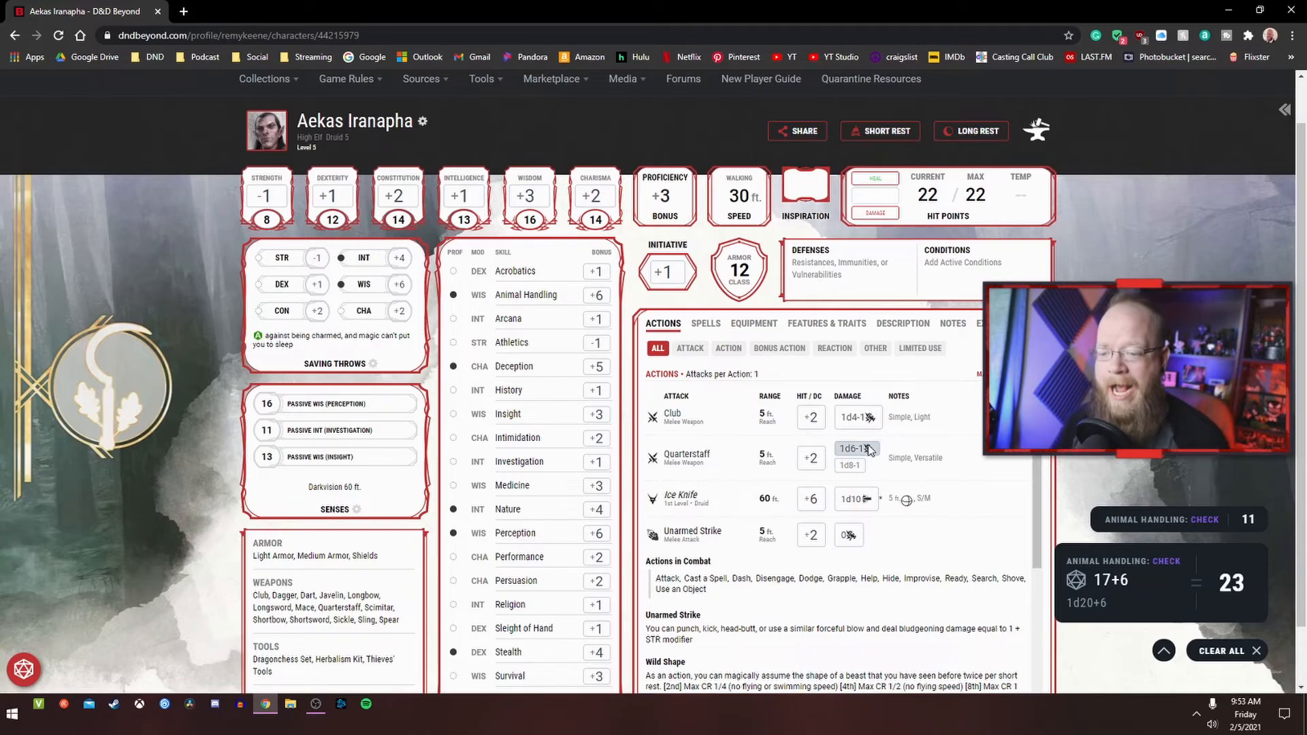
left_click(859, 420)
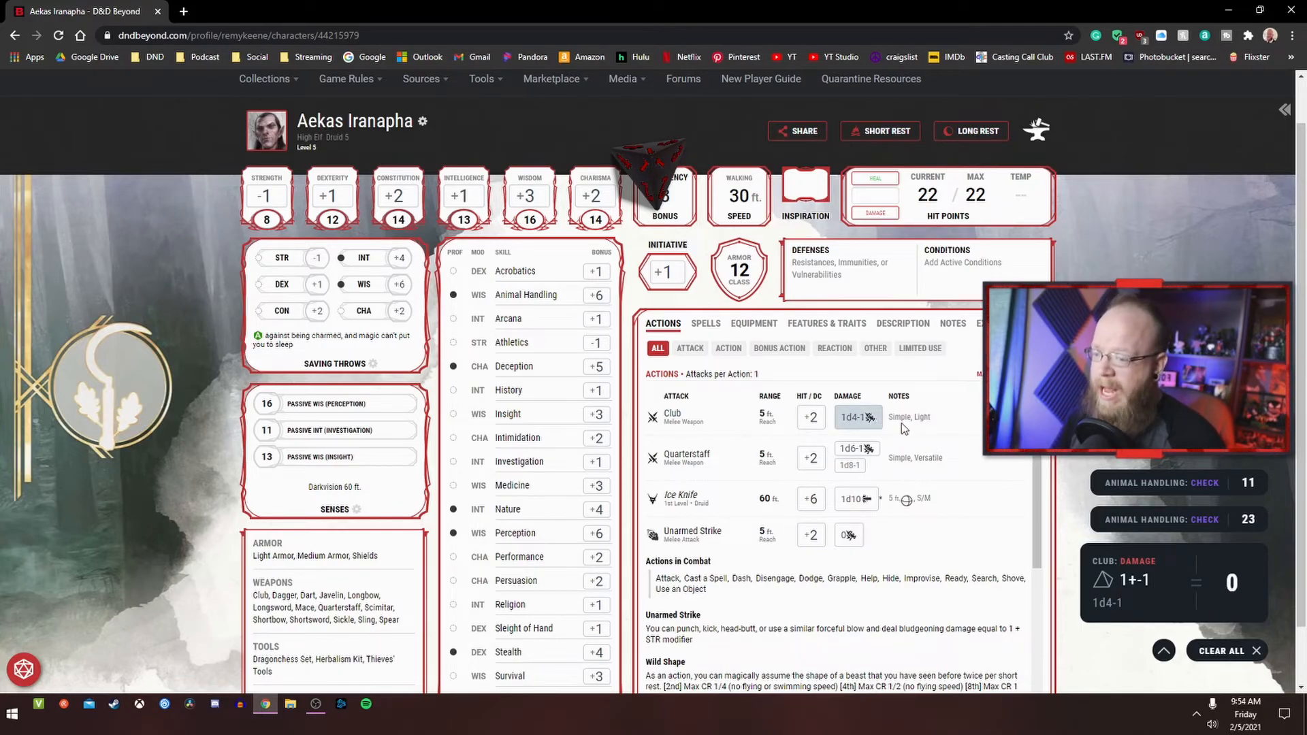
left_click(856, 452)
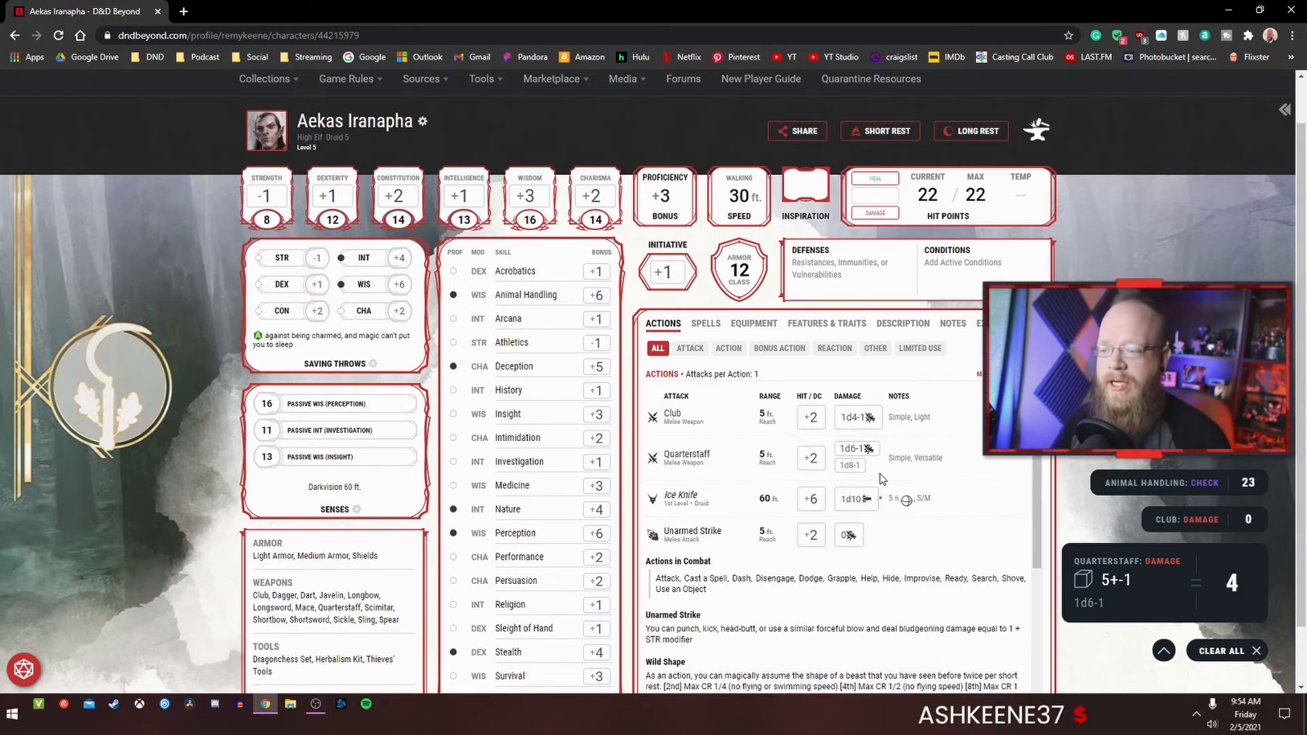
Step: Browse the bonus actions in the Actions list and roll a Shillelagh attack
scroll(882, 478, "down", 4)
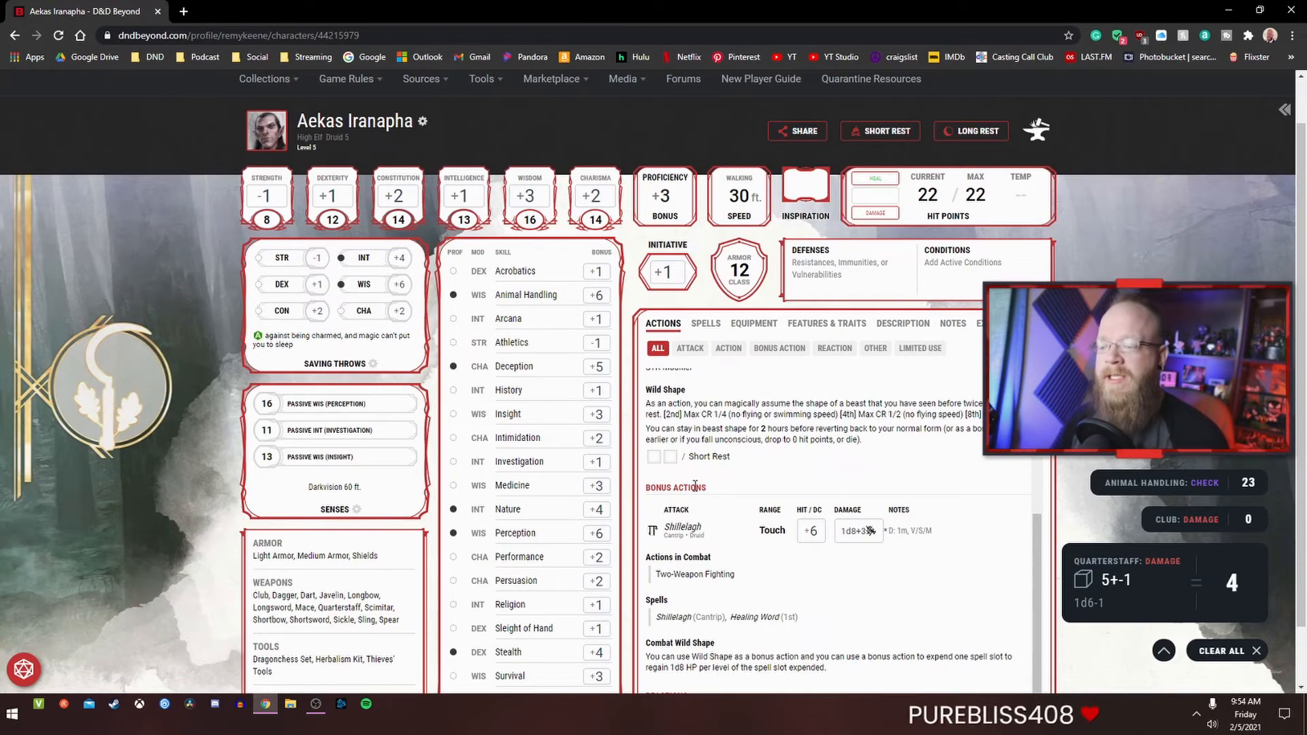
scroll(779, 484, "down", 1)
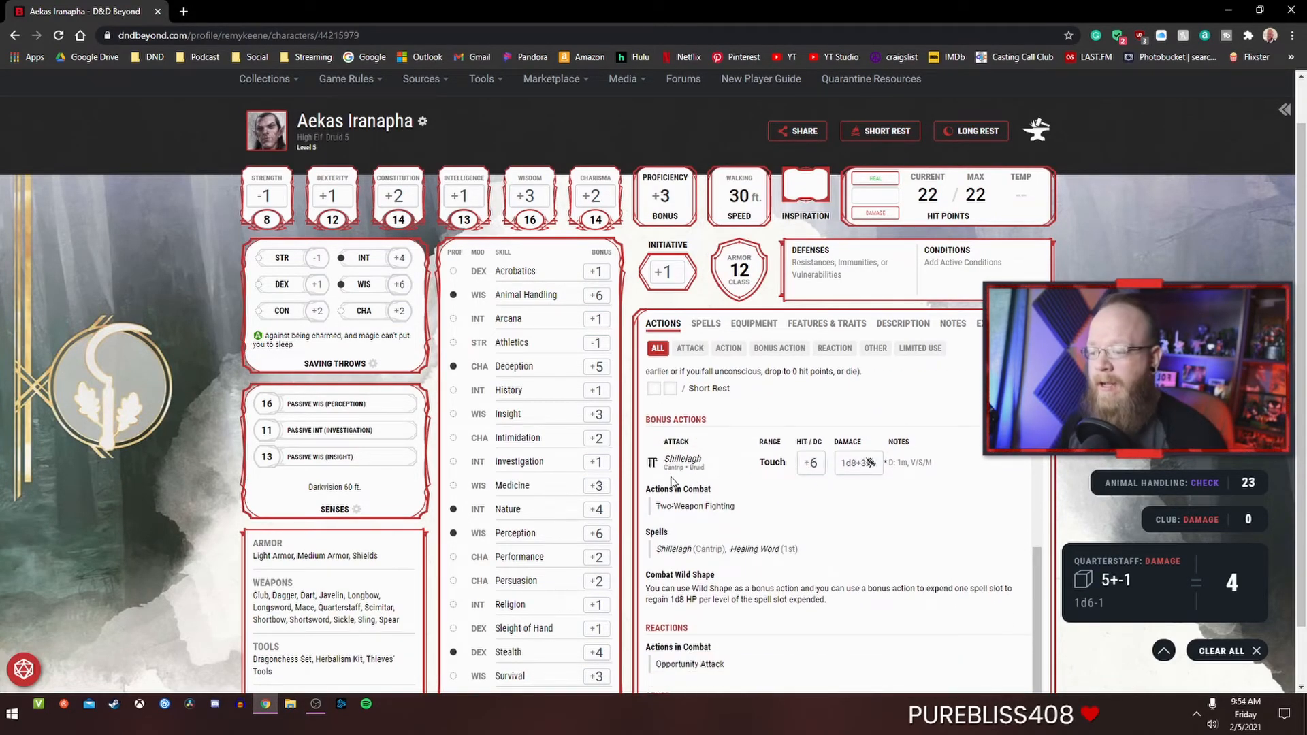
scroll(817, 456, "down", 1)
scroll(786, 427, "up", 3)
scroll(808, 574, "down", 3)
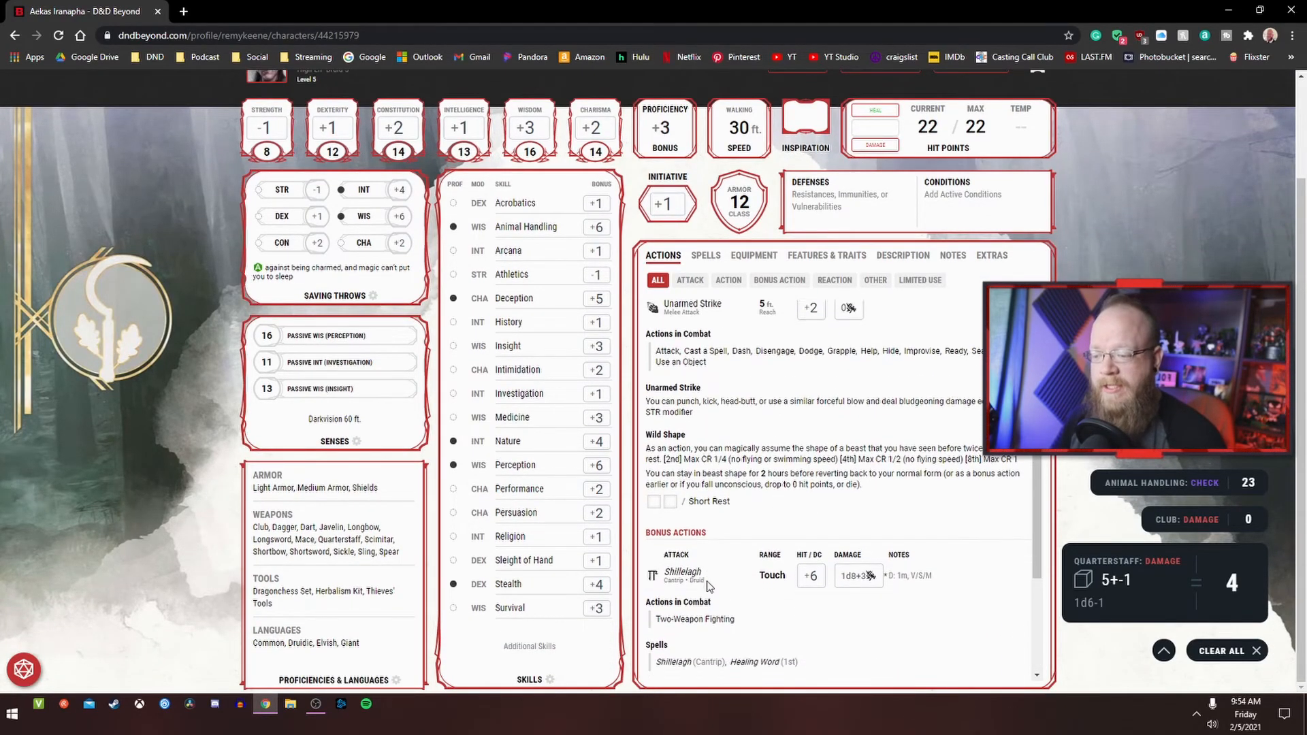
scroll(746, 574, "up", 6)
scroll(756, 554, "up", 2)
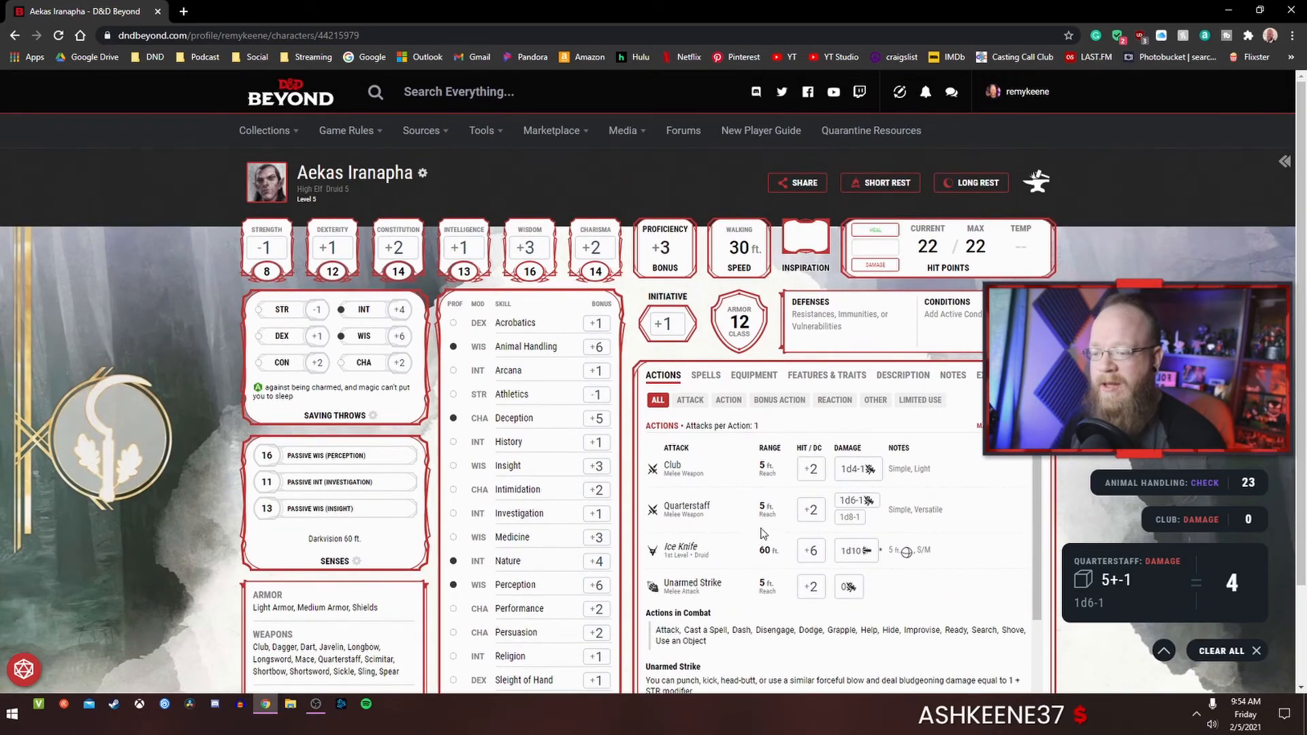
scroll(759, 521, "down", 4)
left_click(803, 512)
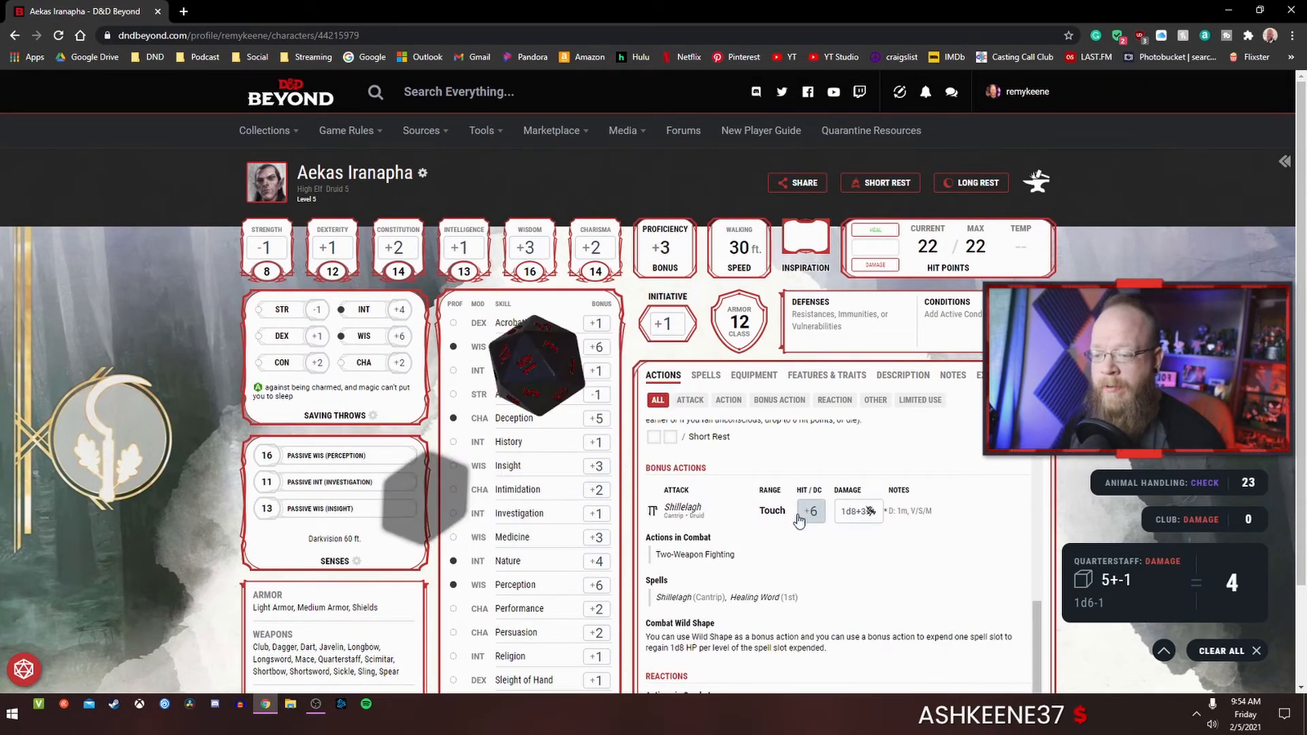
scroll(752, 530, "up", 3)
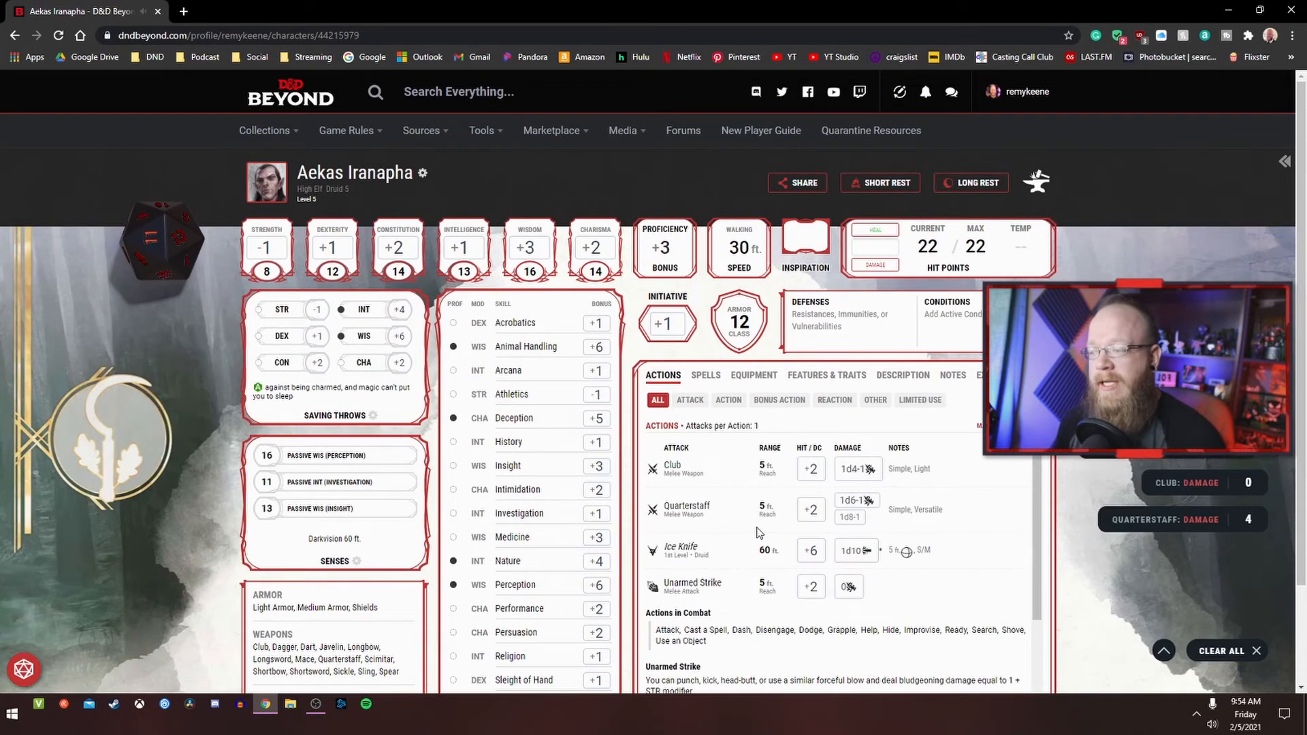